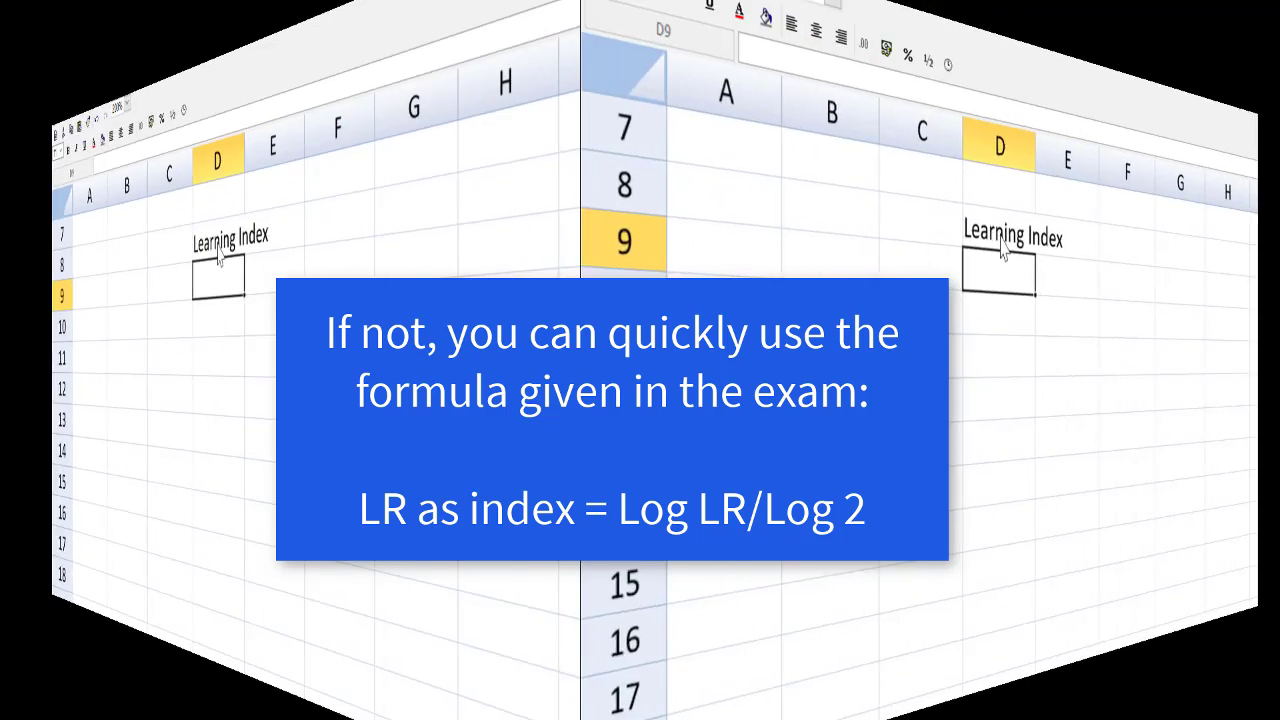
Step: Enter 'Log LR', 'Log 2' and 'LR as index' in D9:D11 and autofit column D
{"action": "type", "text": "Log LR"}
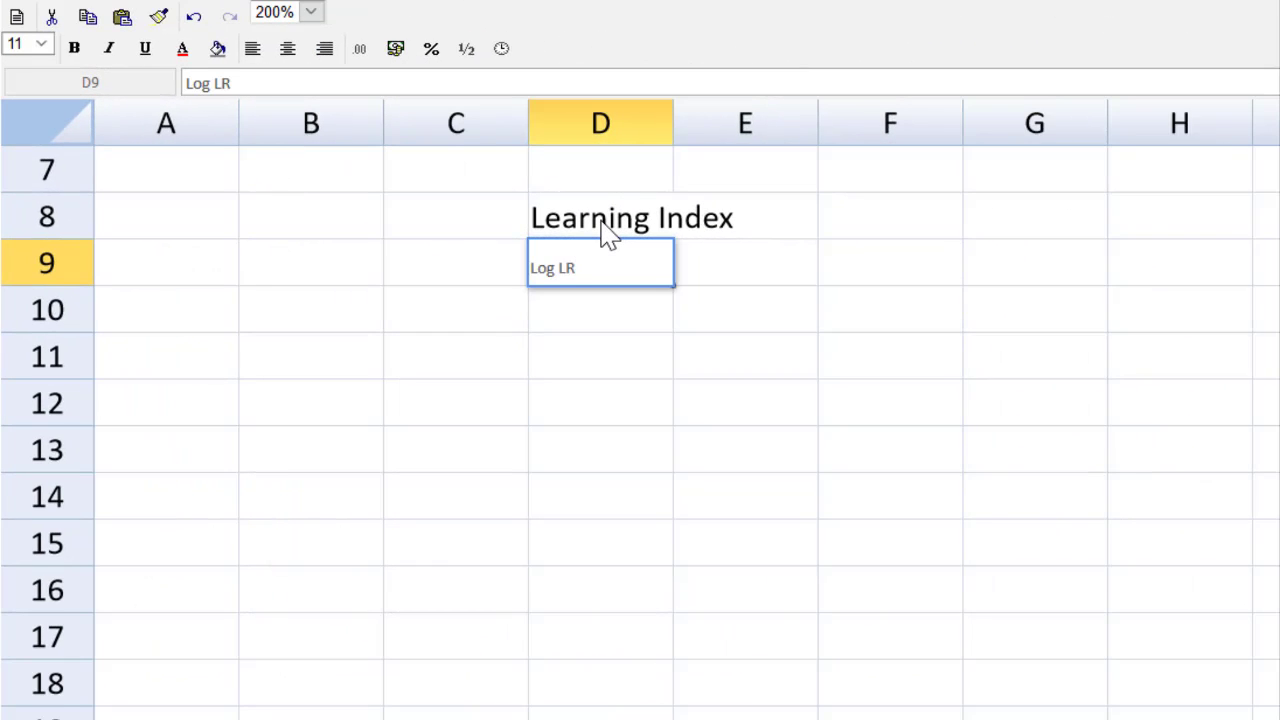
{"action": "key", "text": "Return"}
{"action": "type", "text": "Log "}
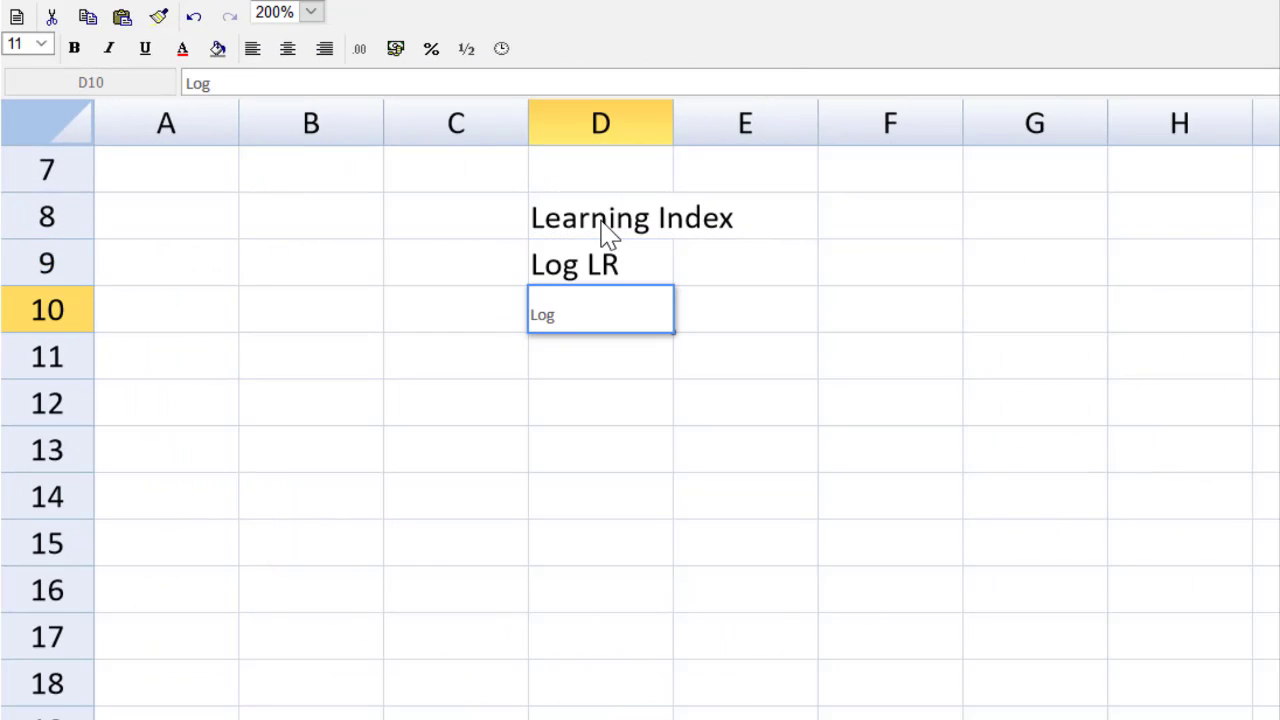
{"action": "type", "text": "2"}
{"action": "key", "text": "Return"}
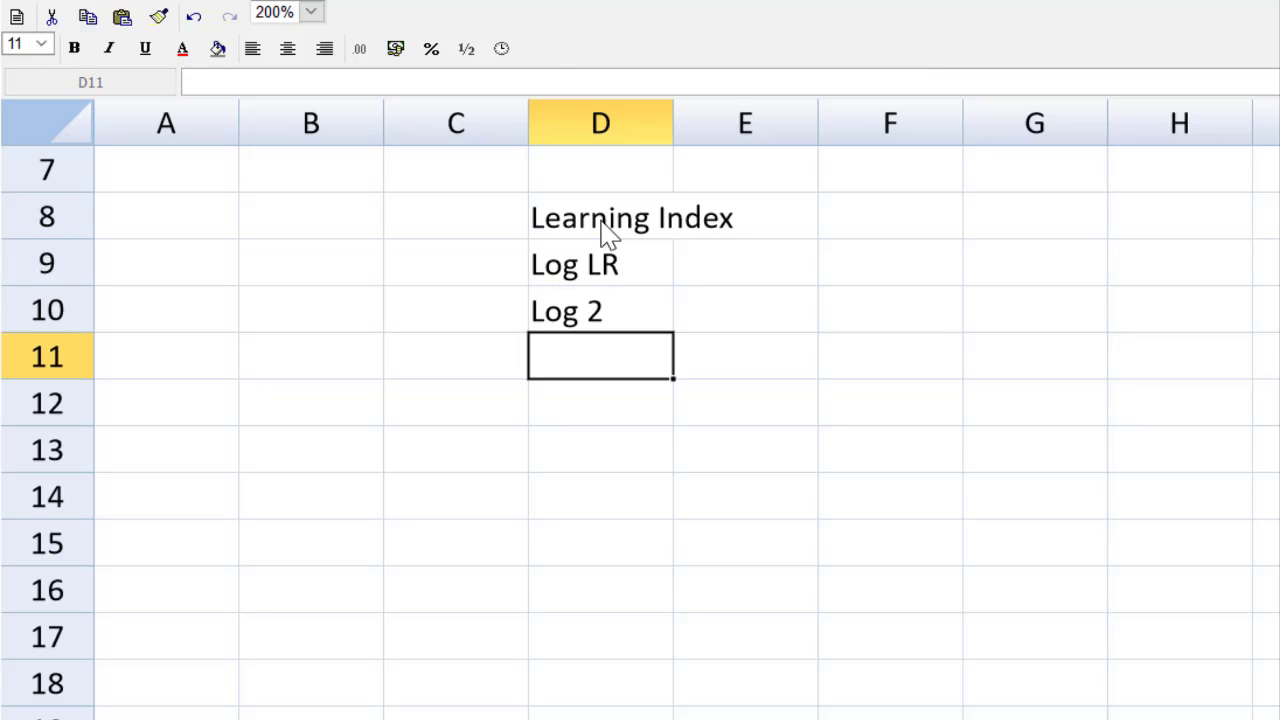
{"action": "type", "text": "LR as index"}
{"action": "key", "text": "Return"}
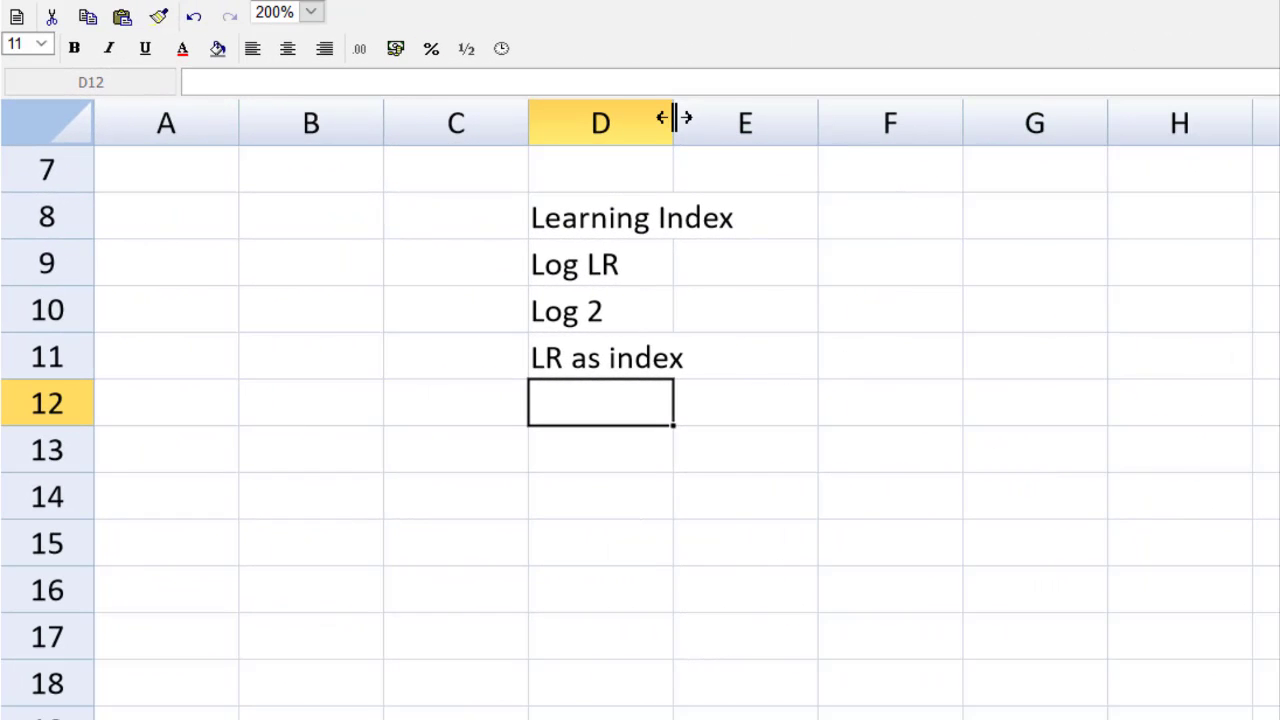
{"action": "double_click", "coordinate": [673, 118]}
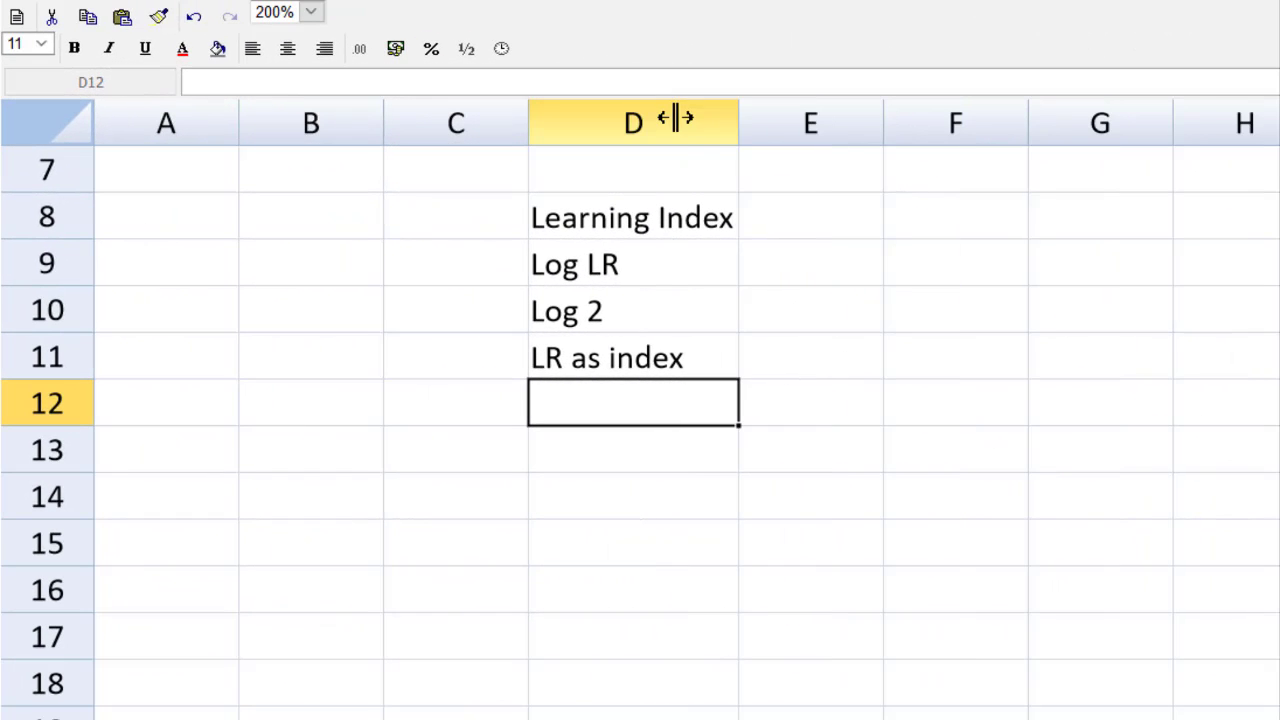
Step: Enter =LOG(0.75) in E9 and =LOG(2) in E10, then select both results
{"action": "left_click", "coordinate": [779, 280]}
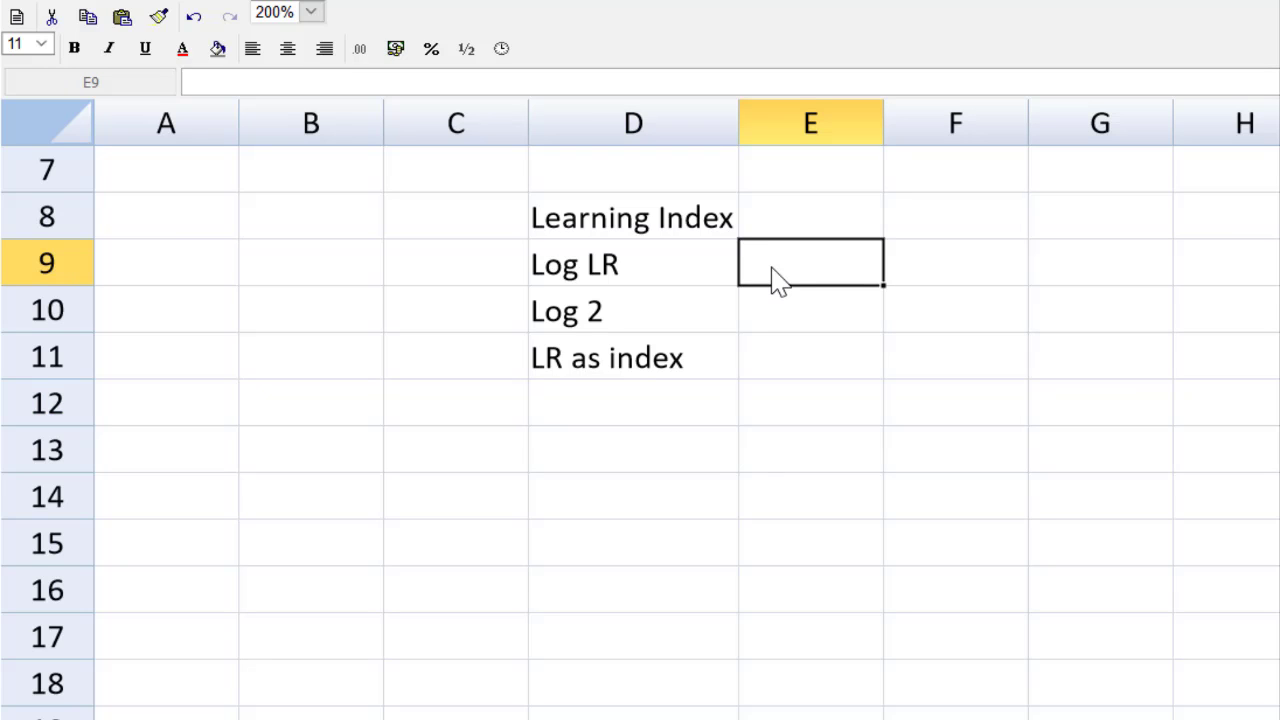
{"action": "type", "text": "=log("}
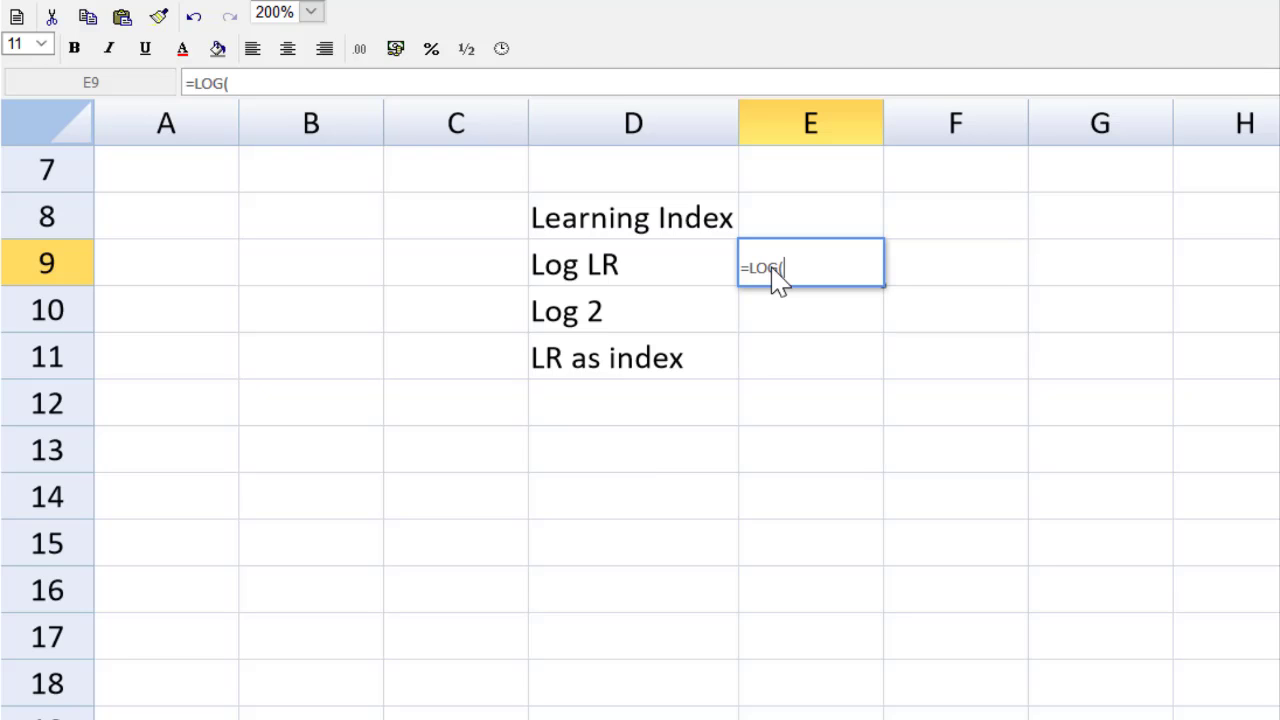
{"action": "type", "text": "0.75)"}
{"action": "key", "text": "Return"}
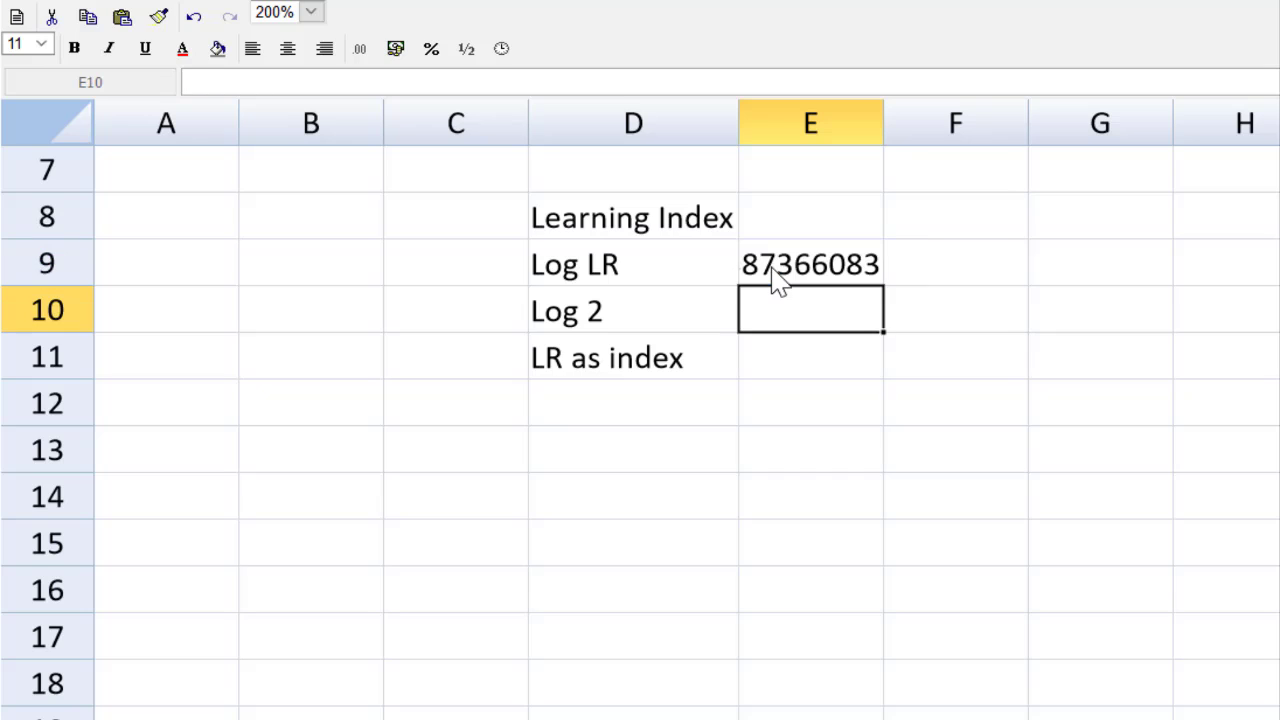
{"action": "type", "text": "="}
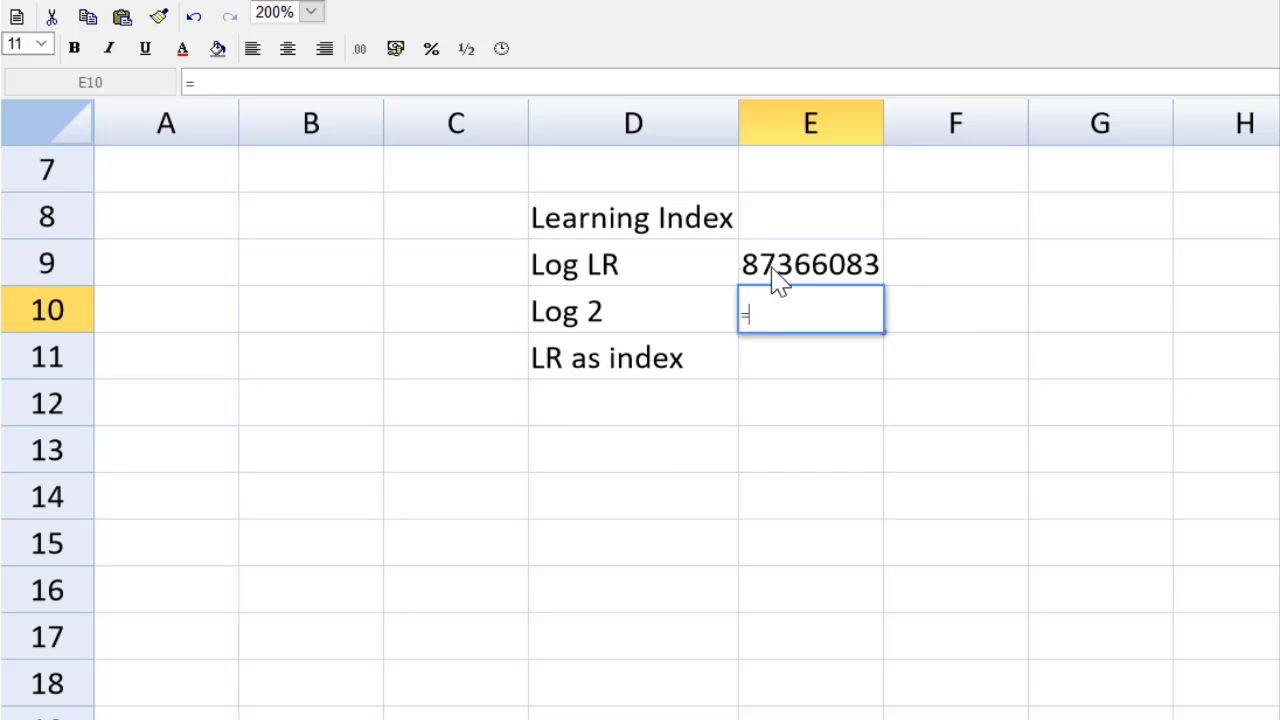
{"action": "type", "text": "log(2"}
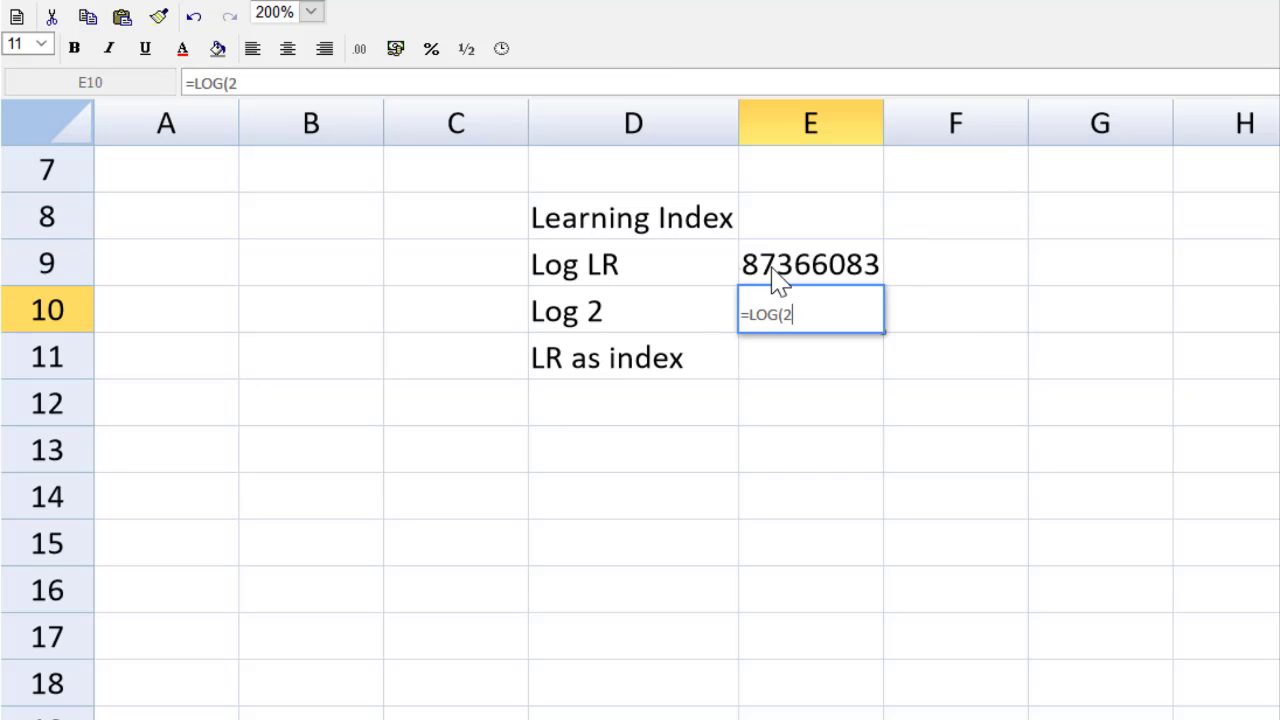
{"action": "type", "text": ")"}
{"action": "key", "text": "Return"}
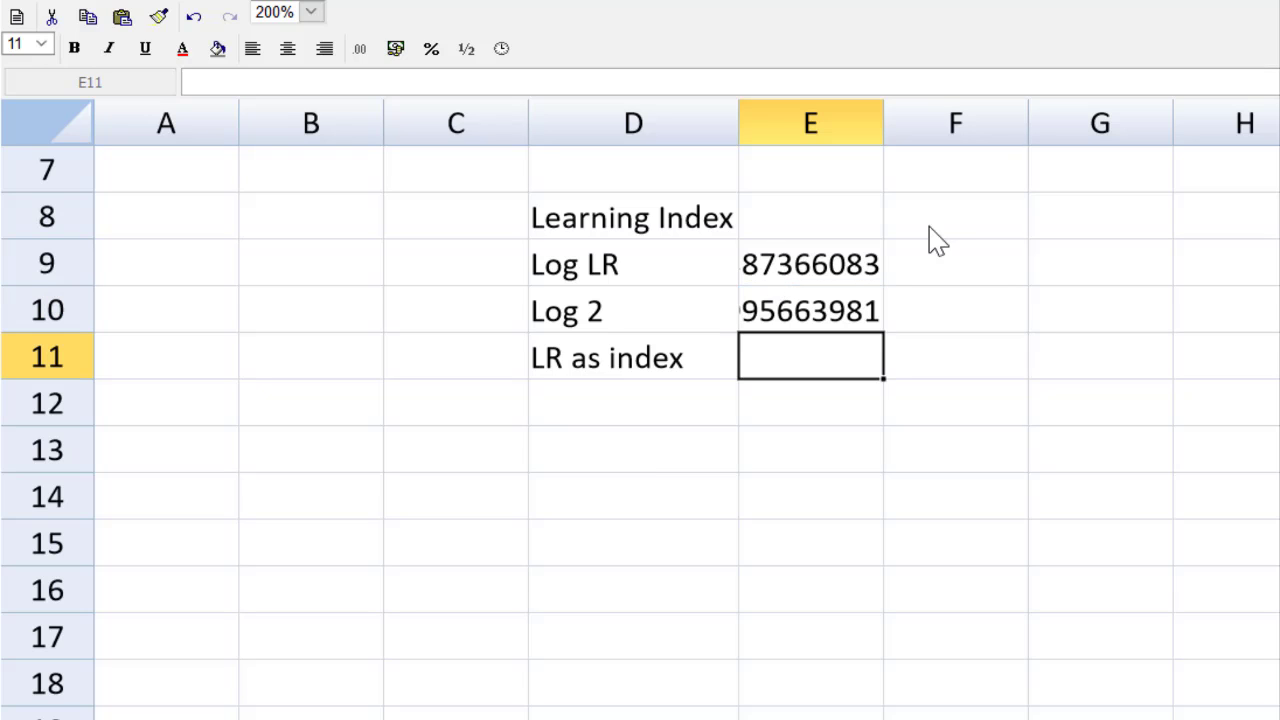
{"action": "left_click_drag", "start_coordinate": [826, 263], "coordinate": [826, 312]}
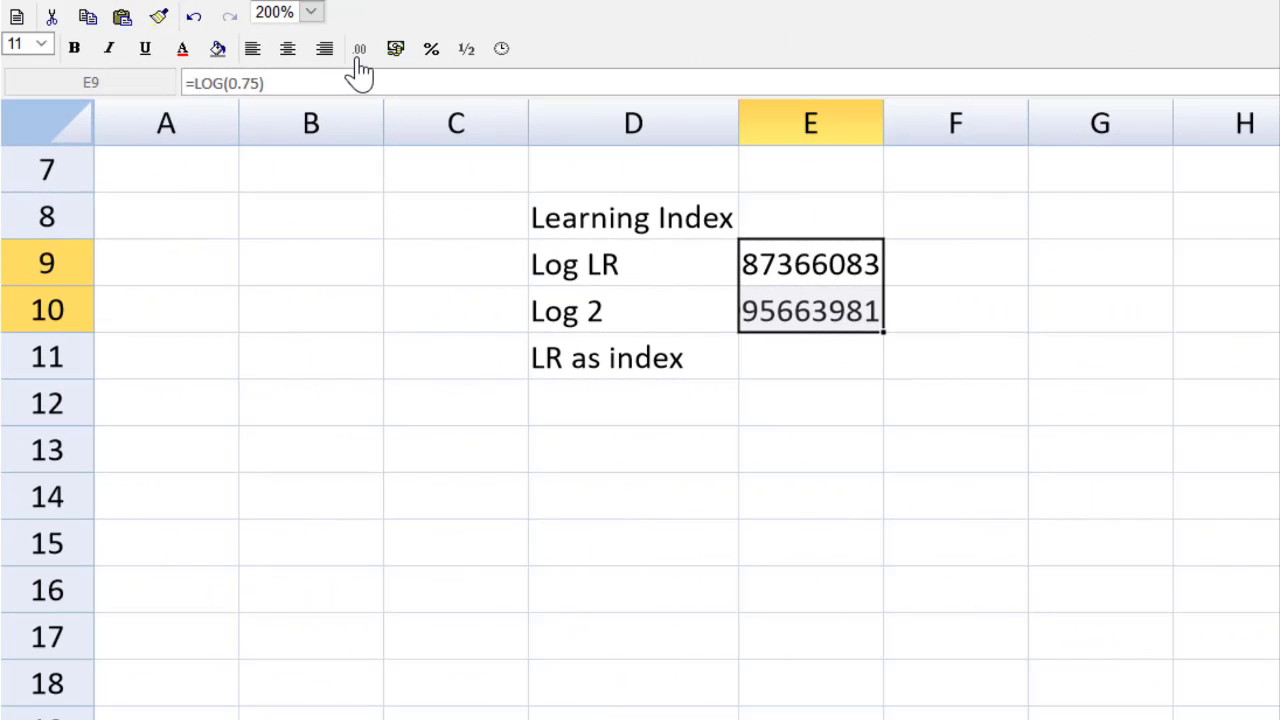
Step: Show E9:E10 to two decimals and enter =E9/E10 in E11
{"action": "left_click", "coordinate": [360, 55]}
{"action": "left_click", "coordinate": [379, 145]}
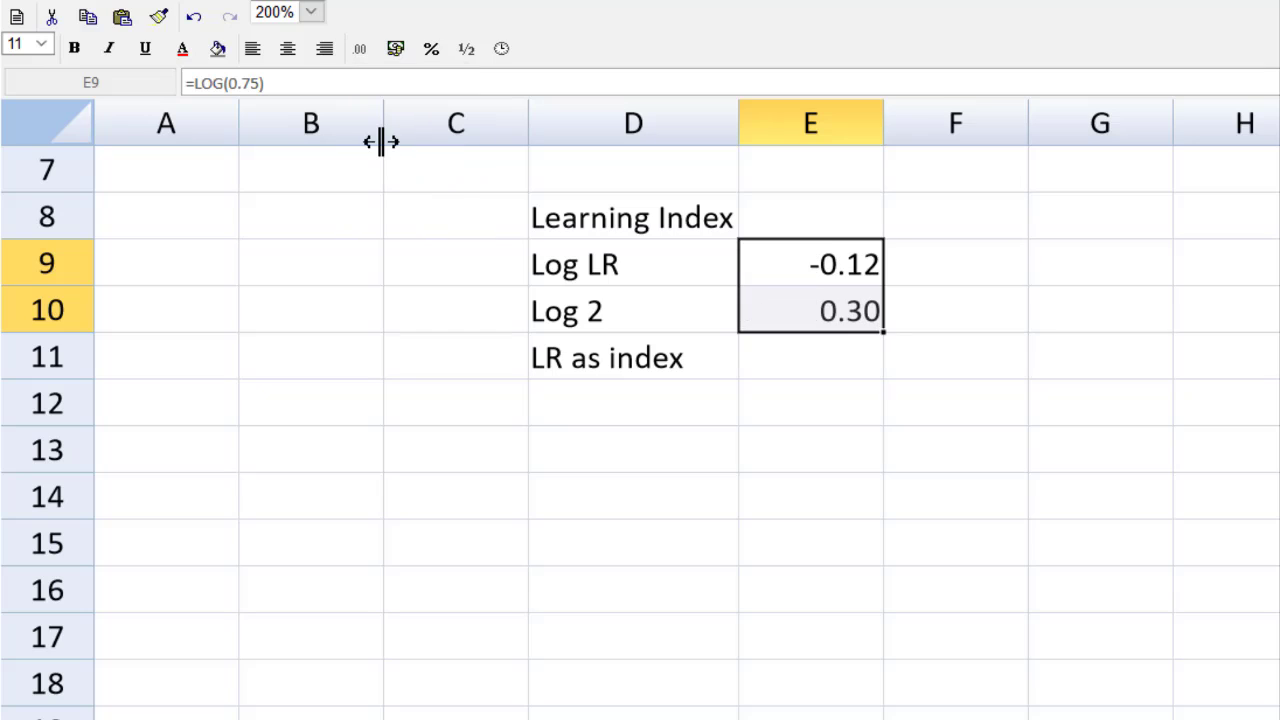
{"action": "left_click", "coordinate": [815, 352]}
{"action": "type", "text": "="}
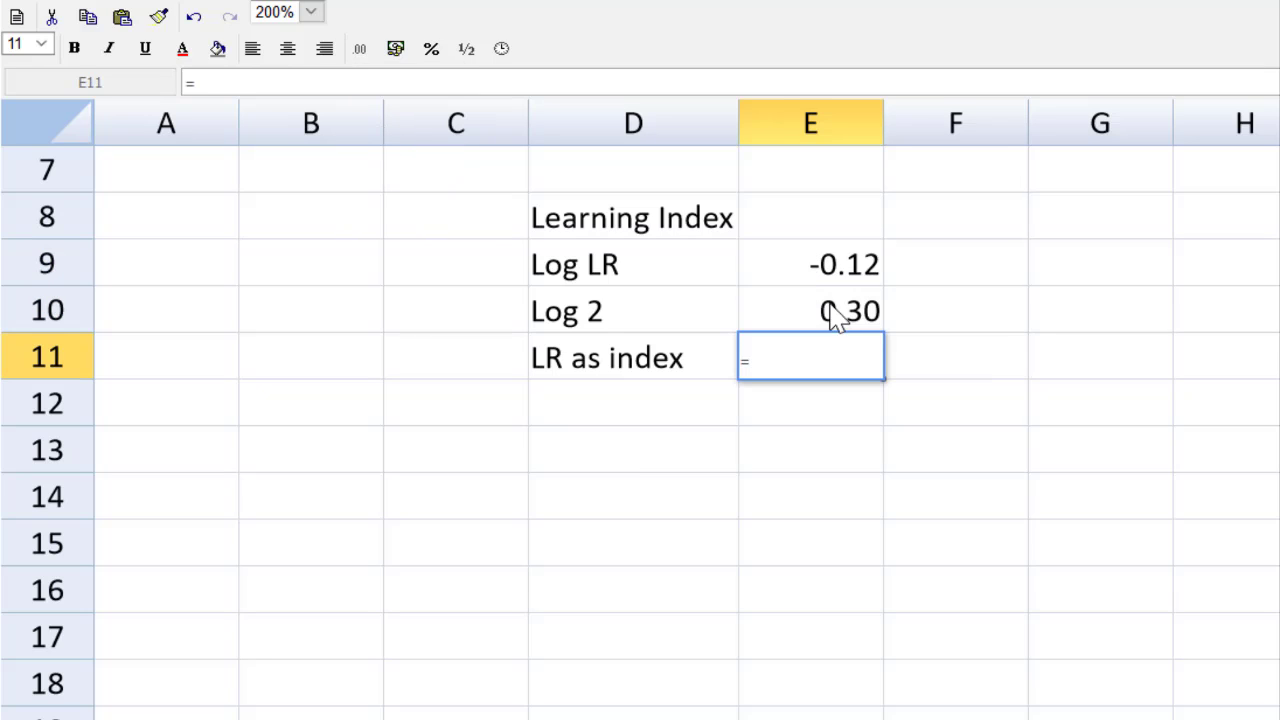
{"action": "left_click", "coordinate": [868, 278]}
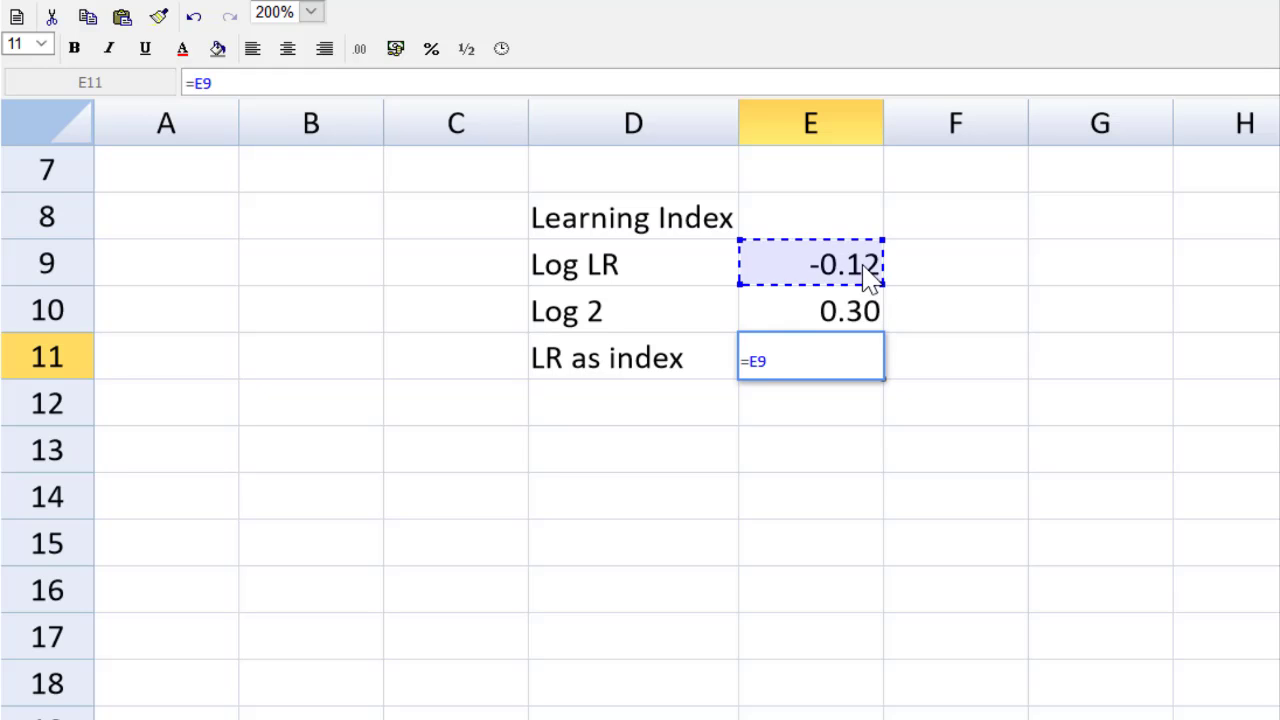
{"action": "type", "text": "/"}
{"action": "left_click", "coordinate": [850, 312]}
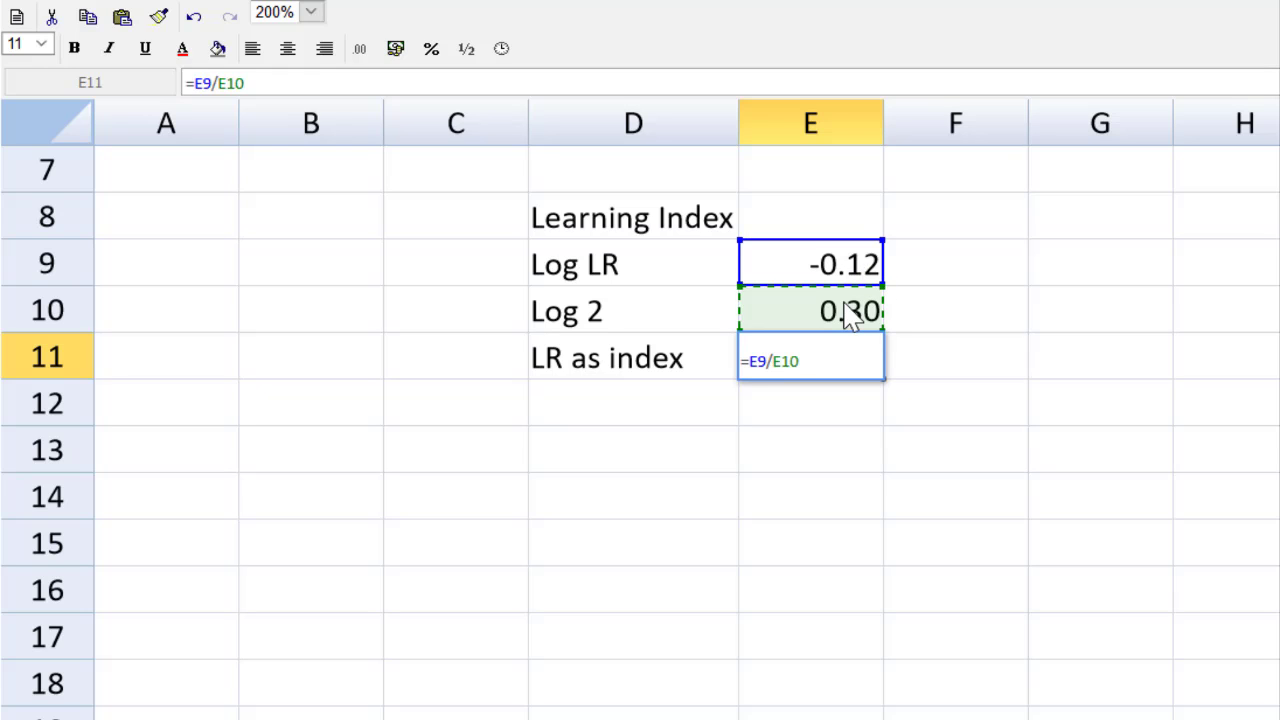
{"action": "key", "text": "Return"}
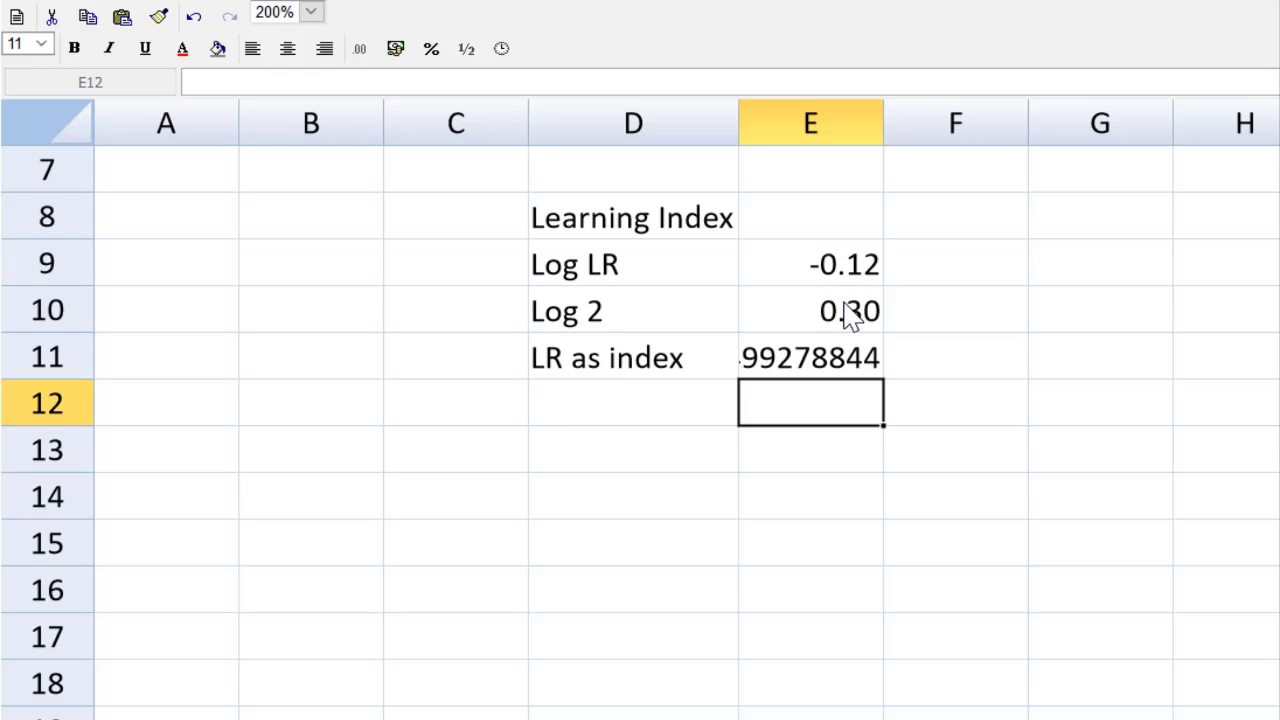
Step: Copy E10's two-decimal format onto E11 with Format Painter, showing -0.42
{"action": "left_click", "coordinate": [778, 370]}
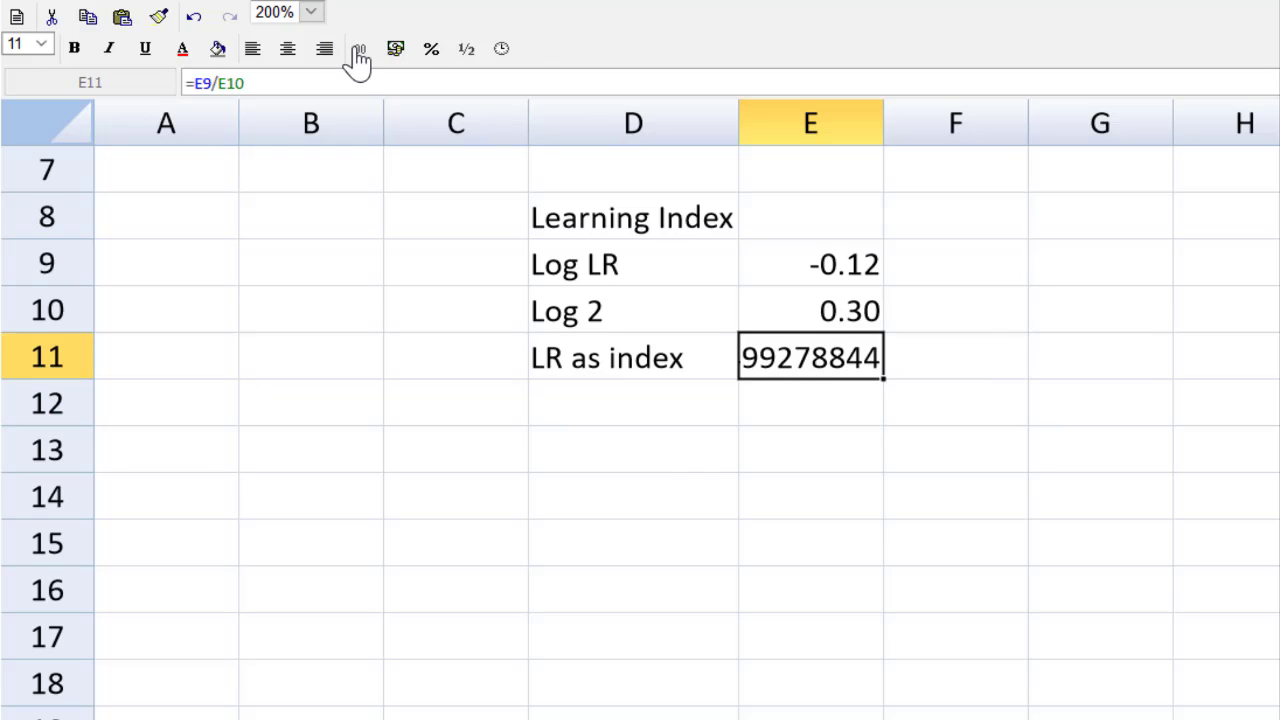
{"action": "left_click", "coordinate": [815, 318]}
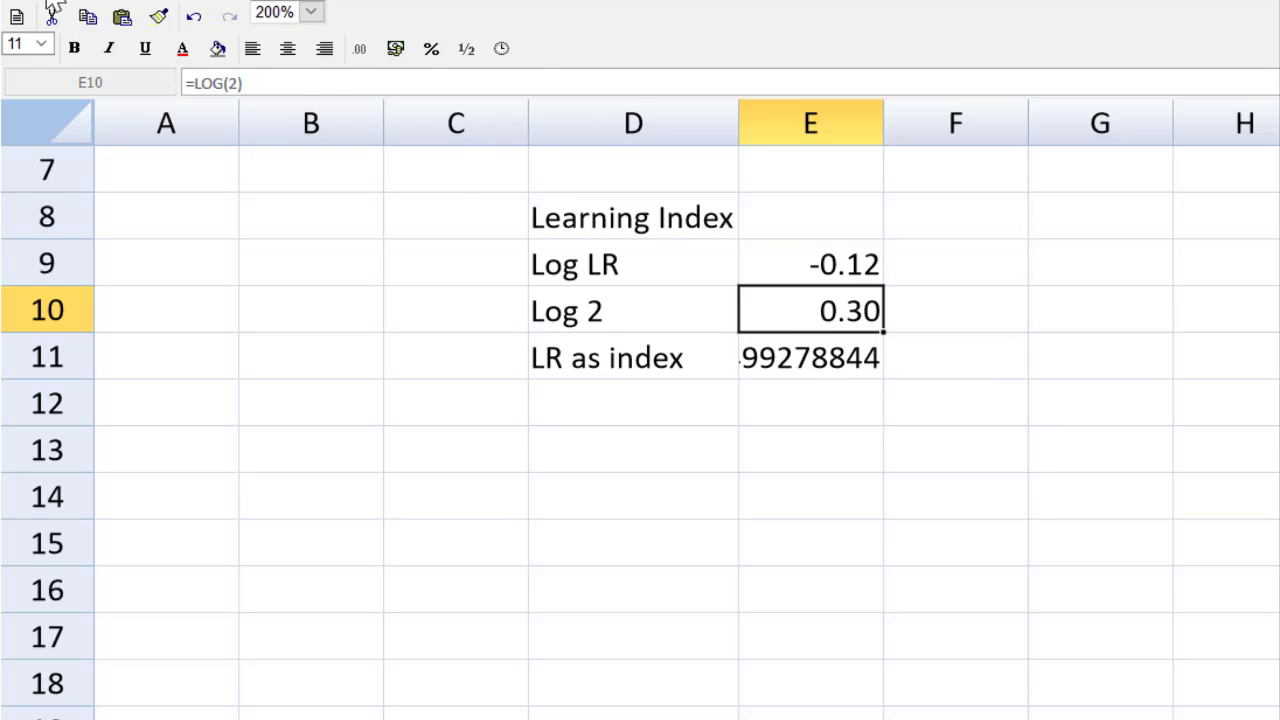
{"action": "left_click", "coordinate": [159, 16]}
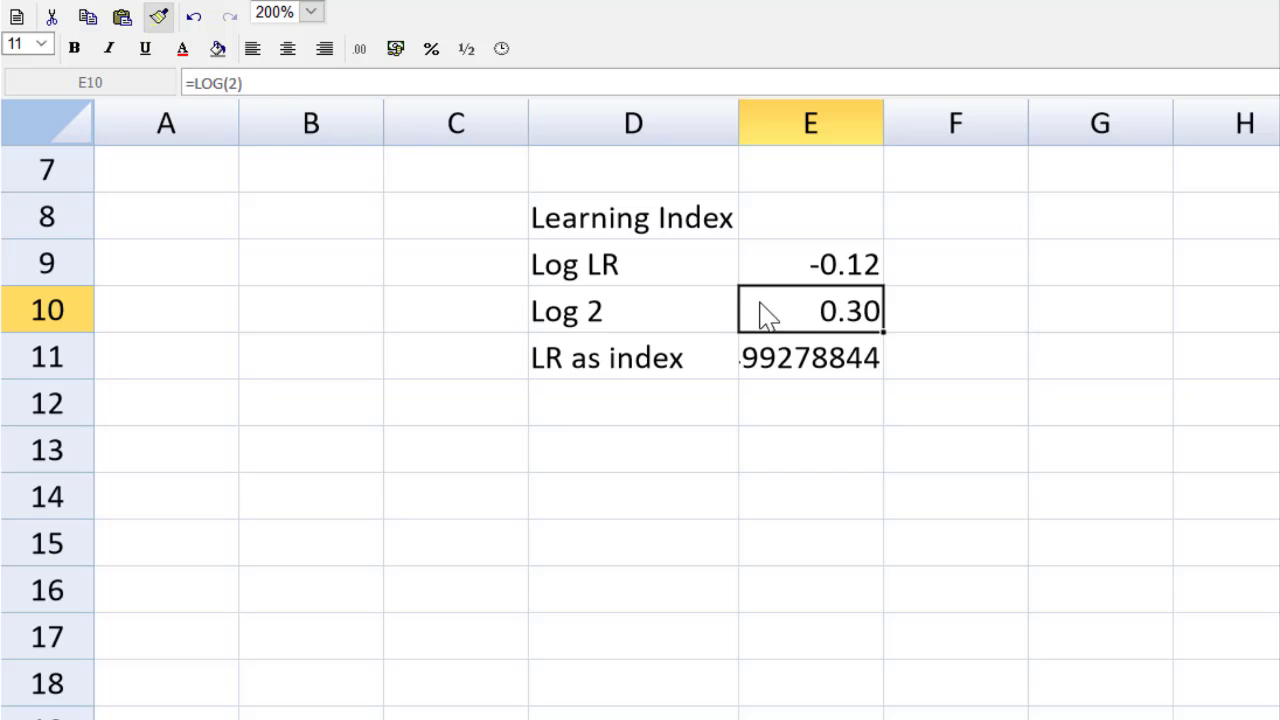
{"action": "left_click", "coordinate": [828, 372]}
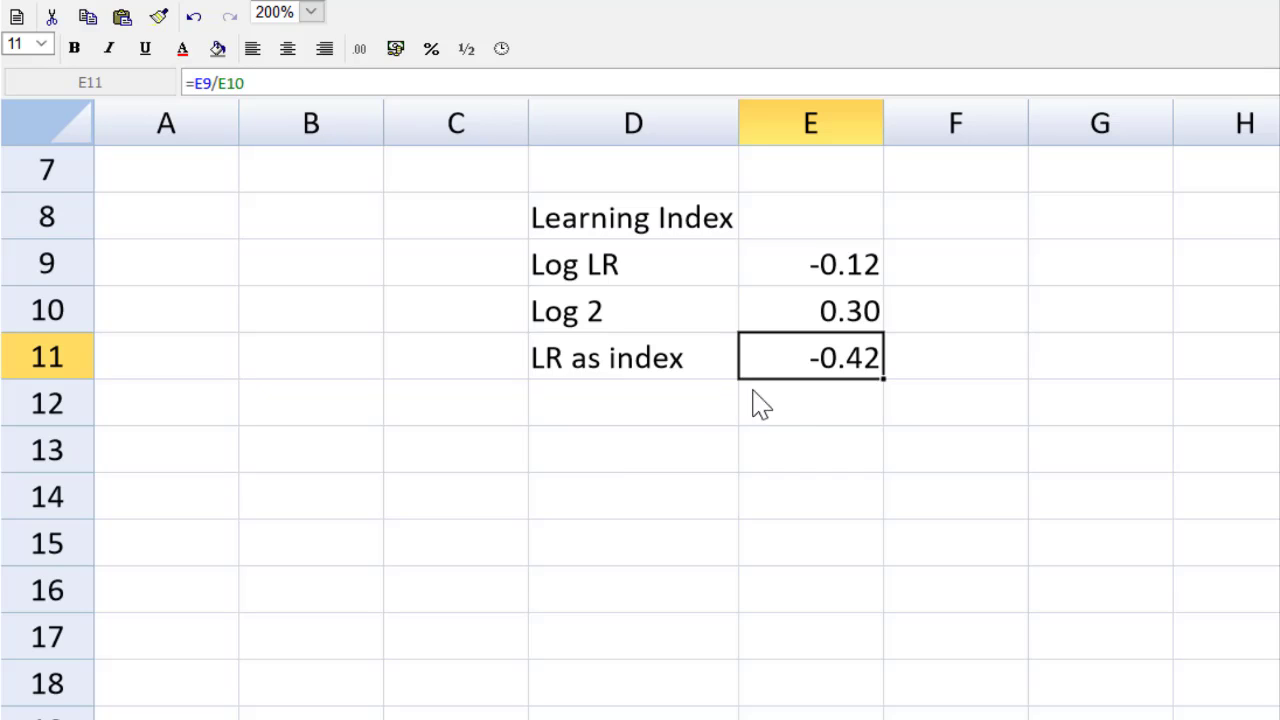
Step: Give E11 a custom number format with 3 decimal places, reading -0.415
{"action": "left_click", "coordinate": [361, 52]}
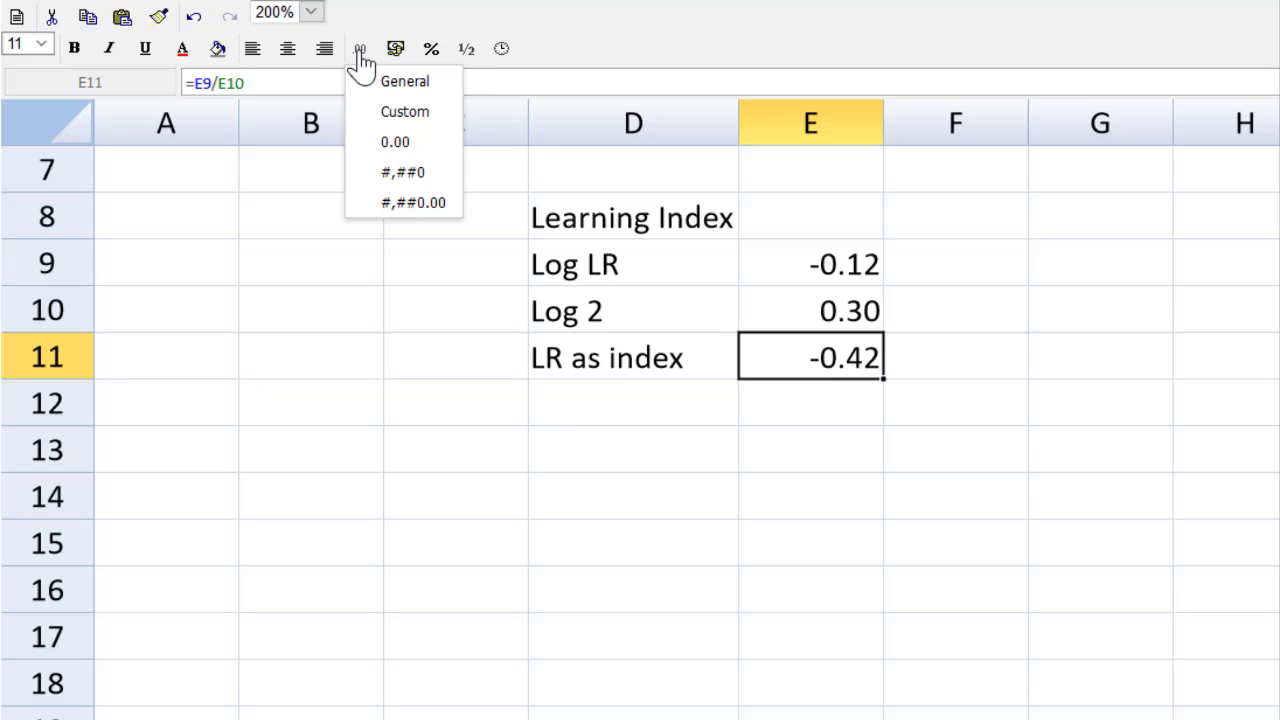
{"action": "left_click", "coordinate": [375, 113]}
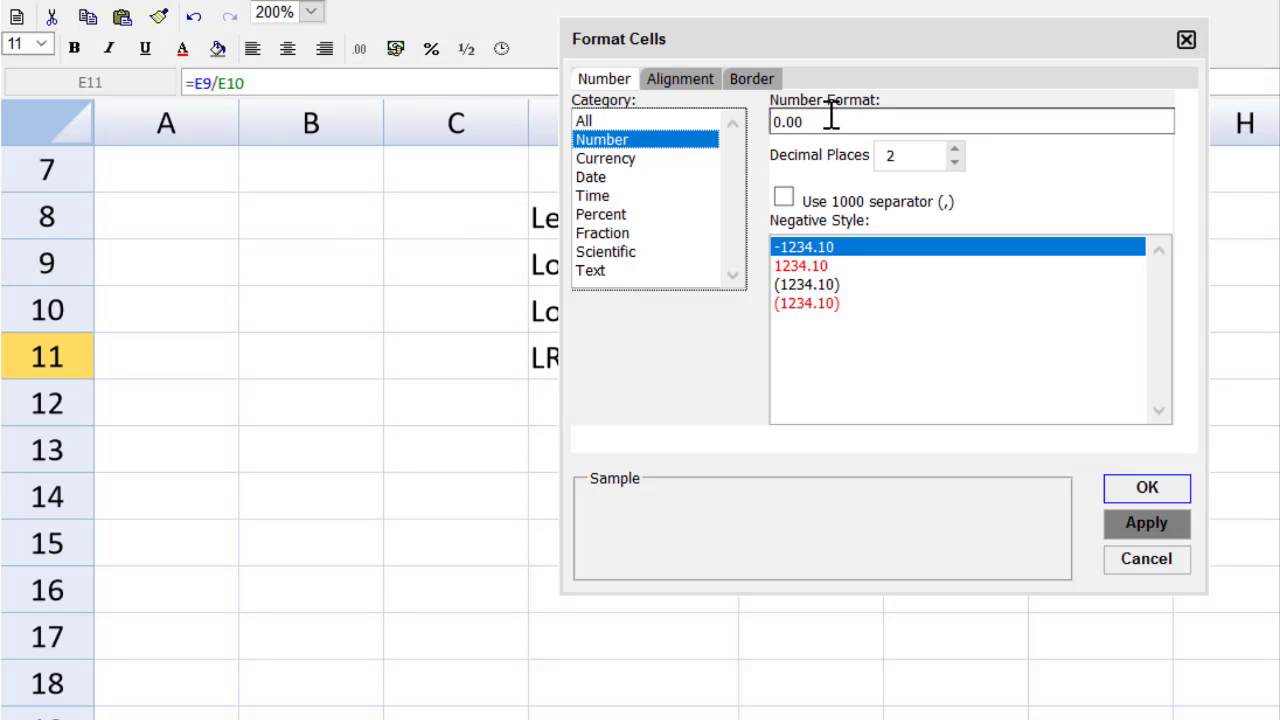
{"action": "left_click", "coordinate": [958, 150]}
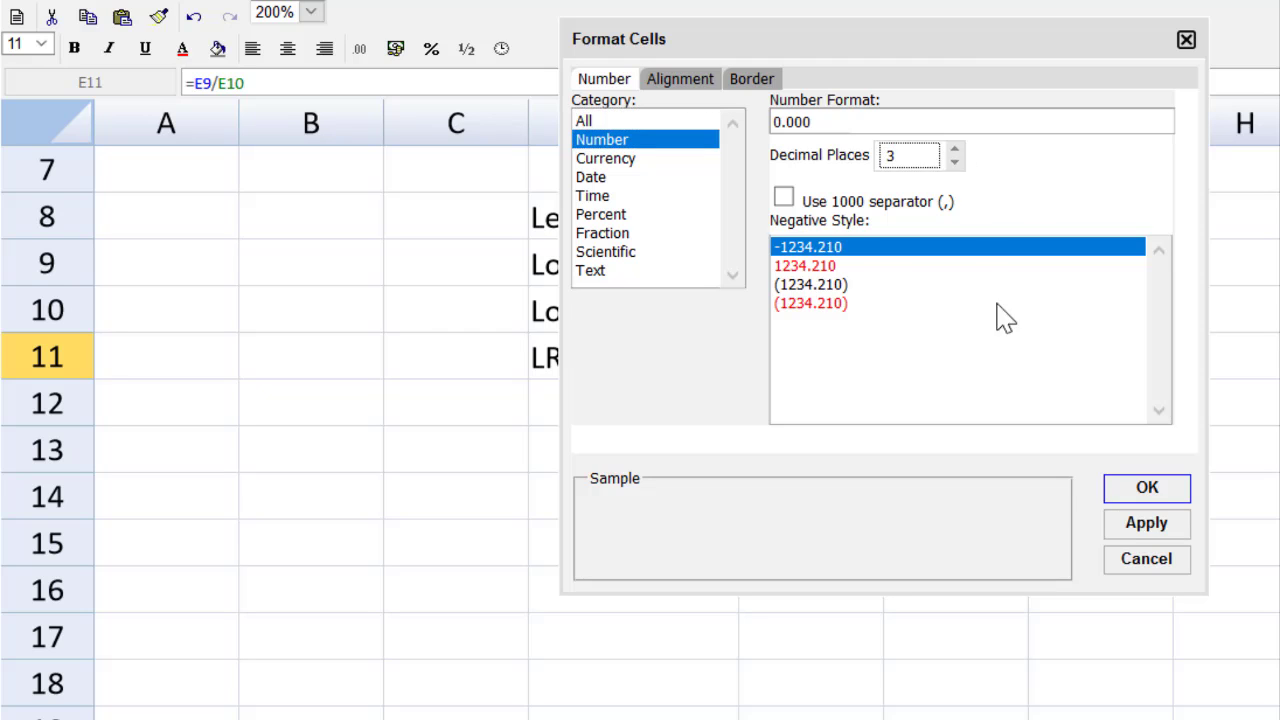
{"action": "left_click", "coordinate": [1145, 488]}
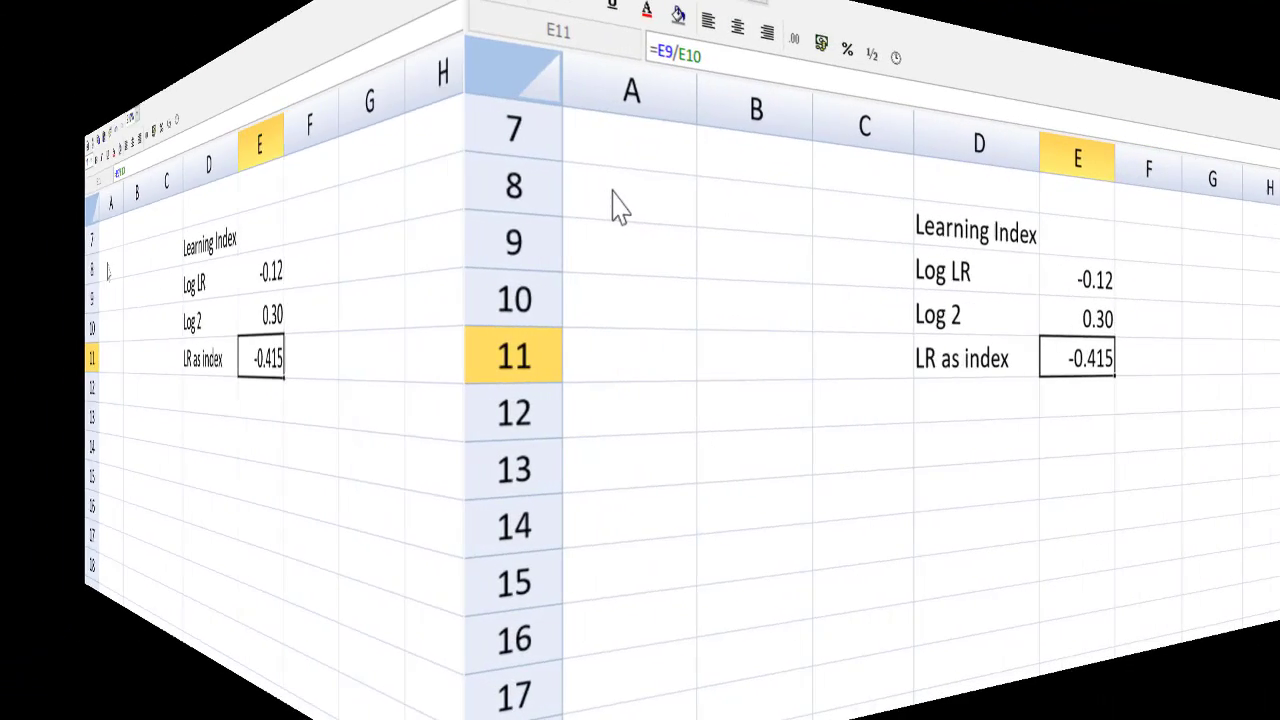
{"action": "left_click", "coordinate": [150, 225]}
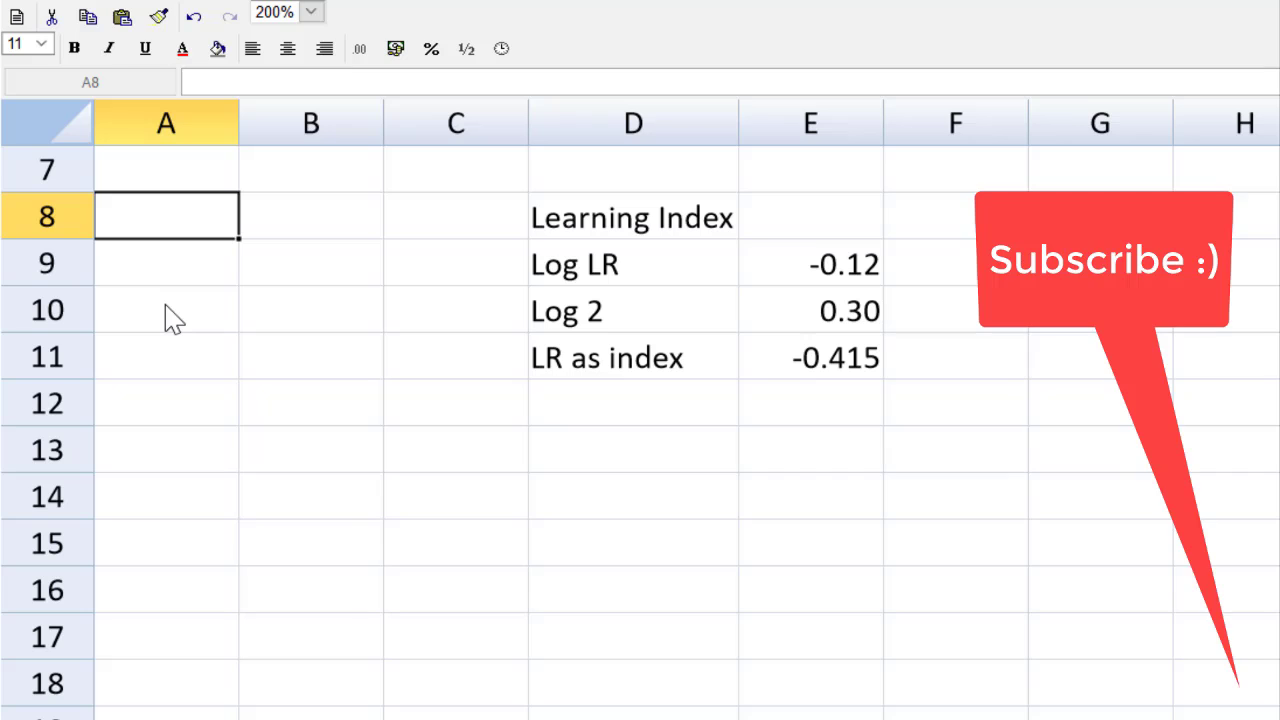
{"action": "type", "text": "T"}
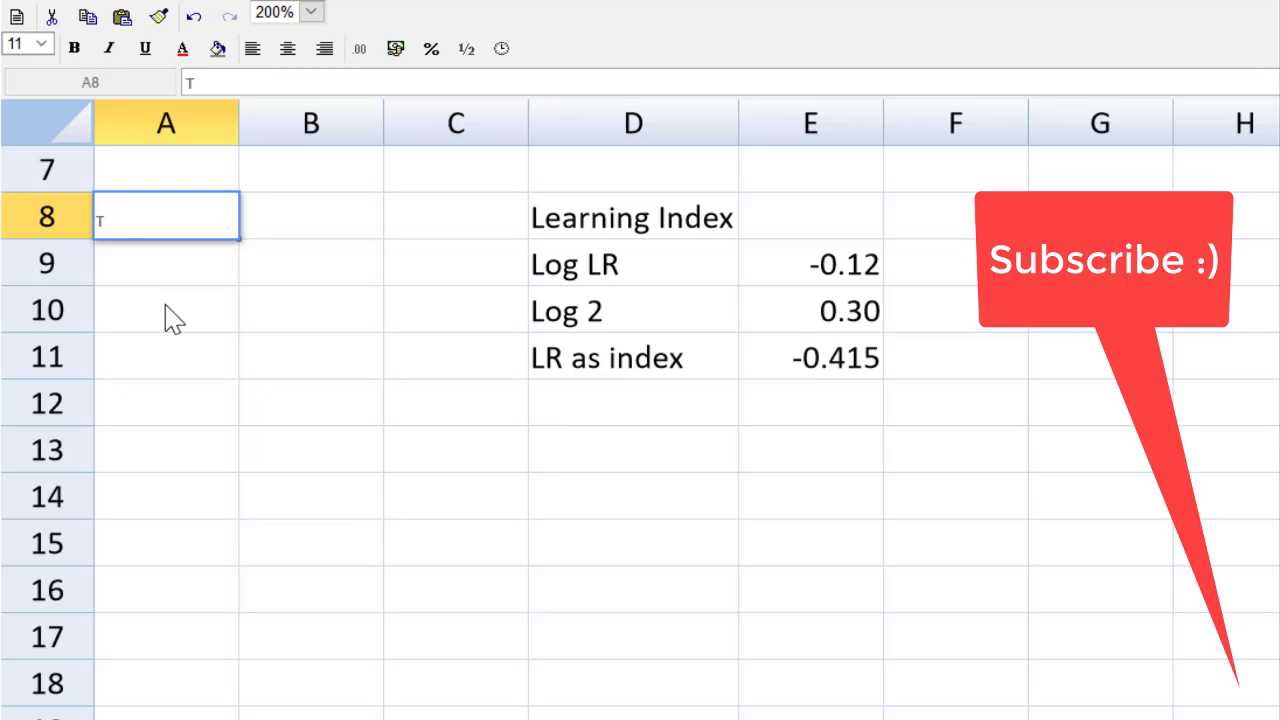
{"action": "type", "text": "otal time for 8 Ch"}
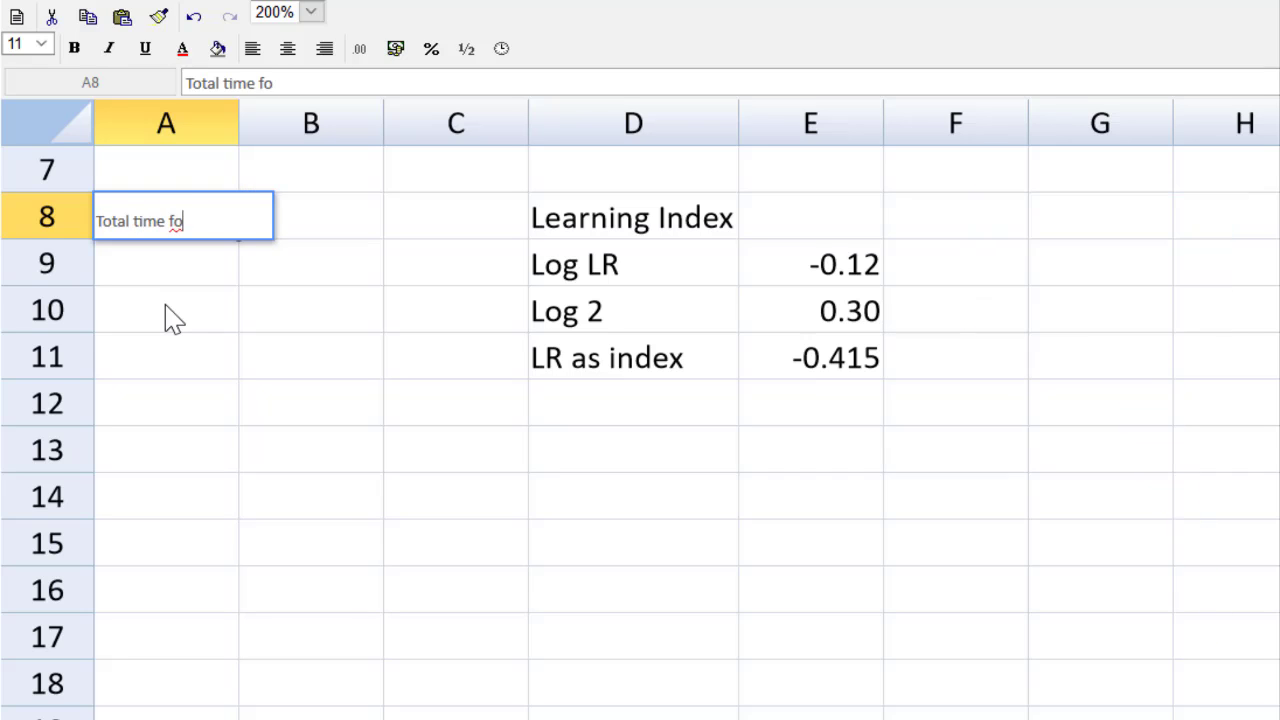
{"action": "key", "text": "BackSpace"}
{"action": "key", "text": "BackSpace"}
{"action": "type", "text": "chairs"}
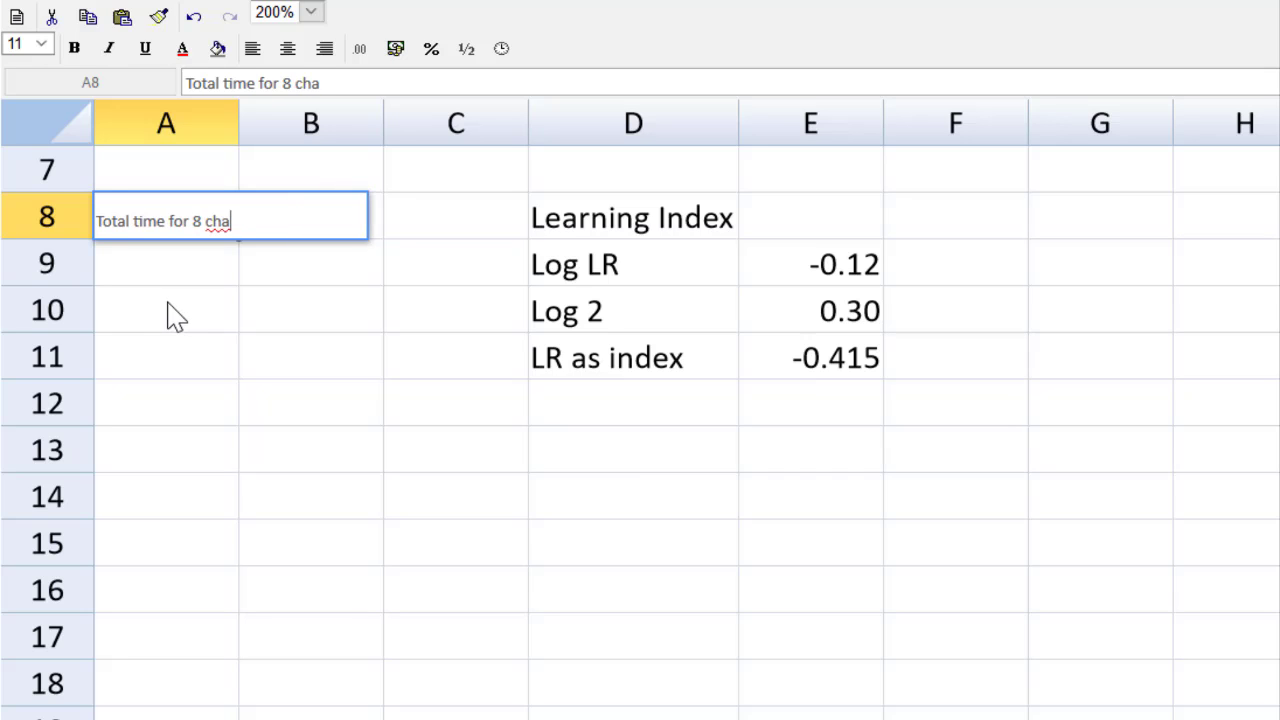
{"action": "key", "text": "Return"}
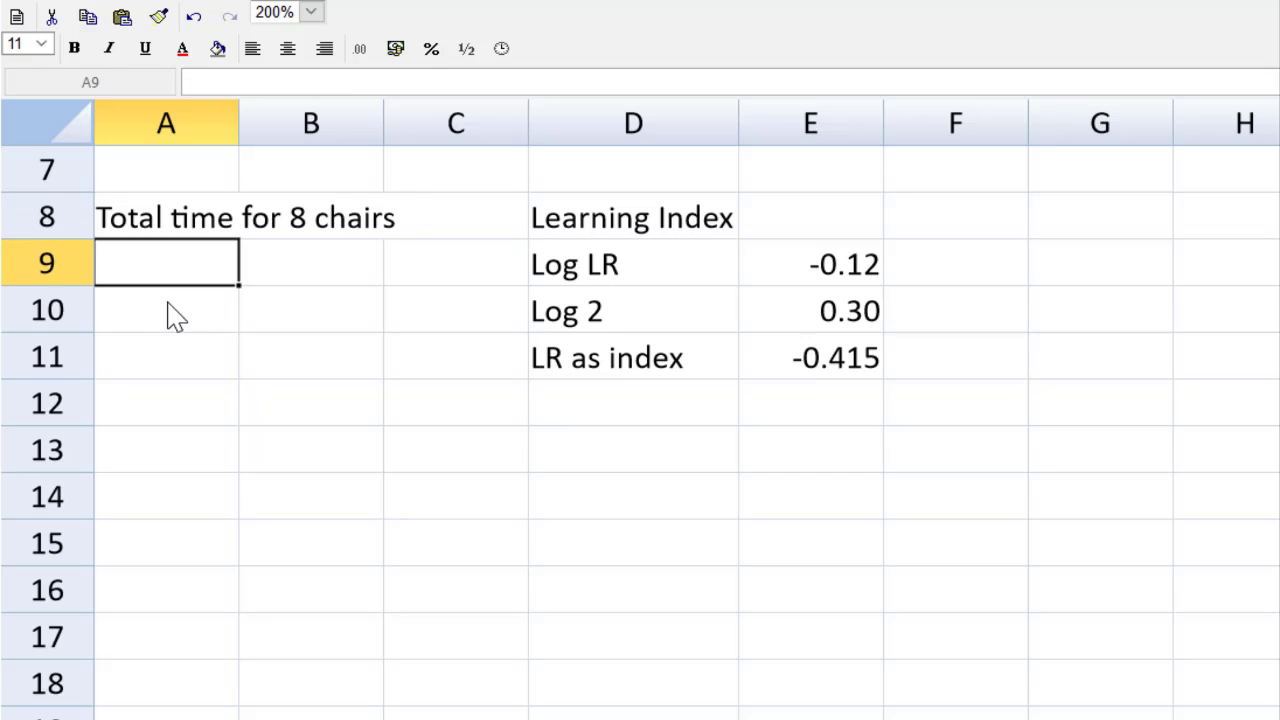
{"action": "type", "text": "Total tim"}
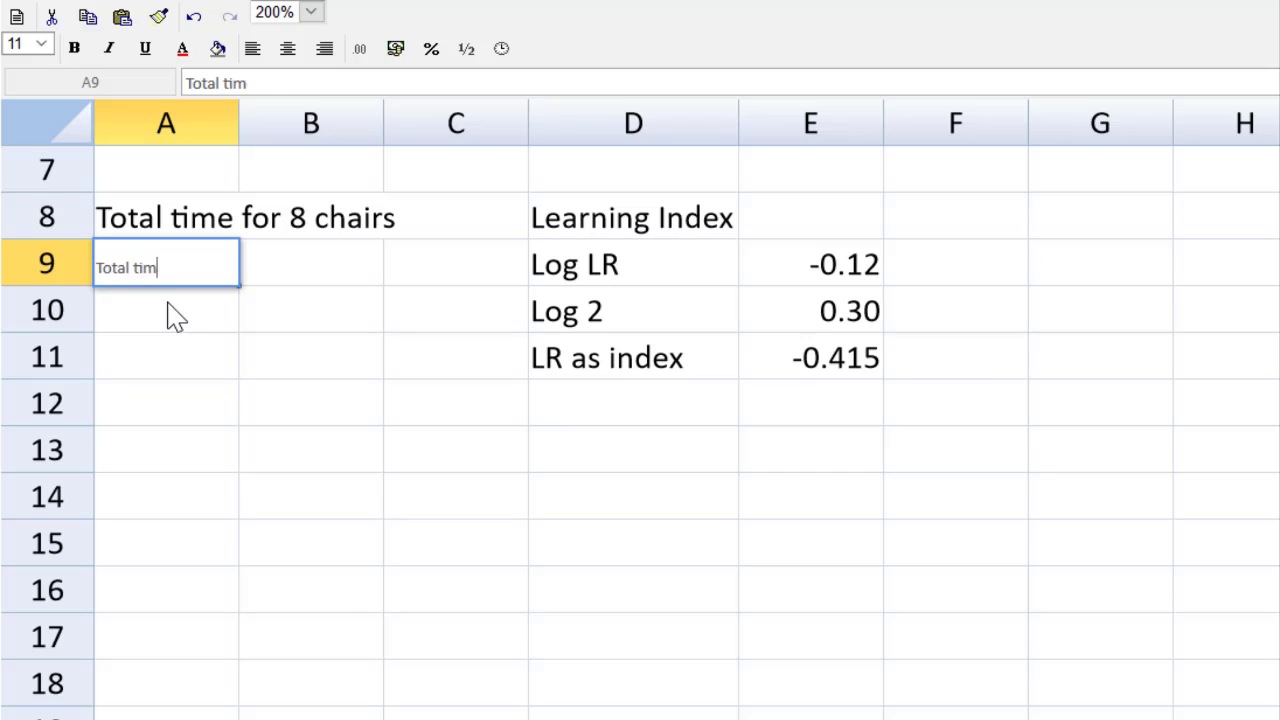
{"action": "type", "text": "e for 7 chairs"}
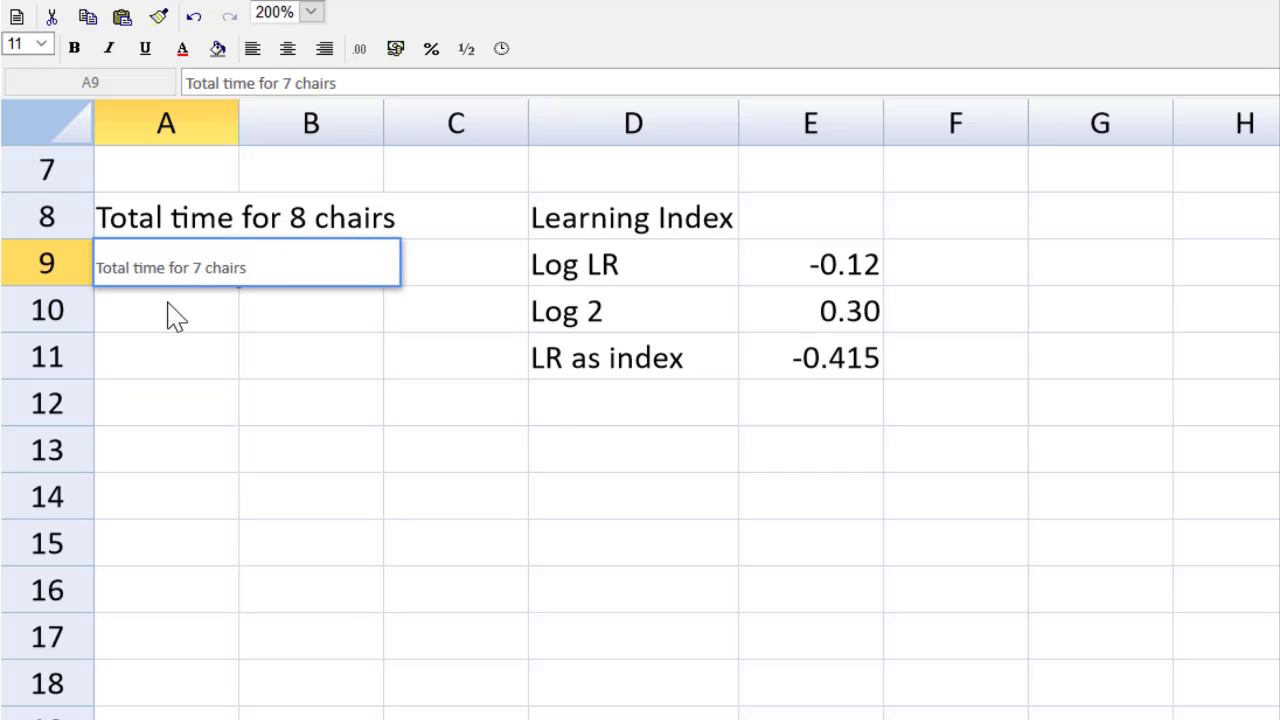
{"action": "key", "text": "Return"}
{"action": "type", "text": "T"}
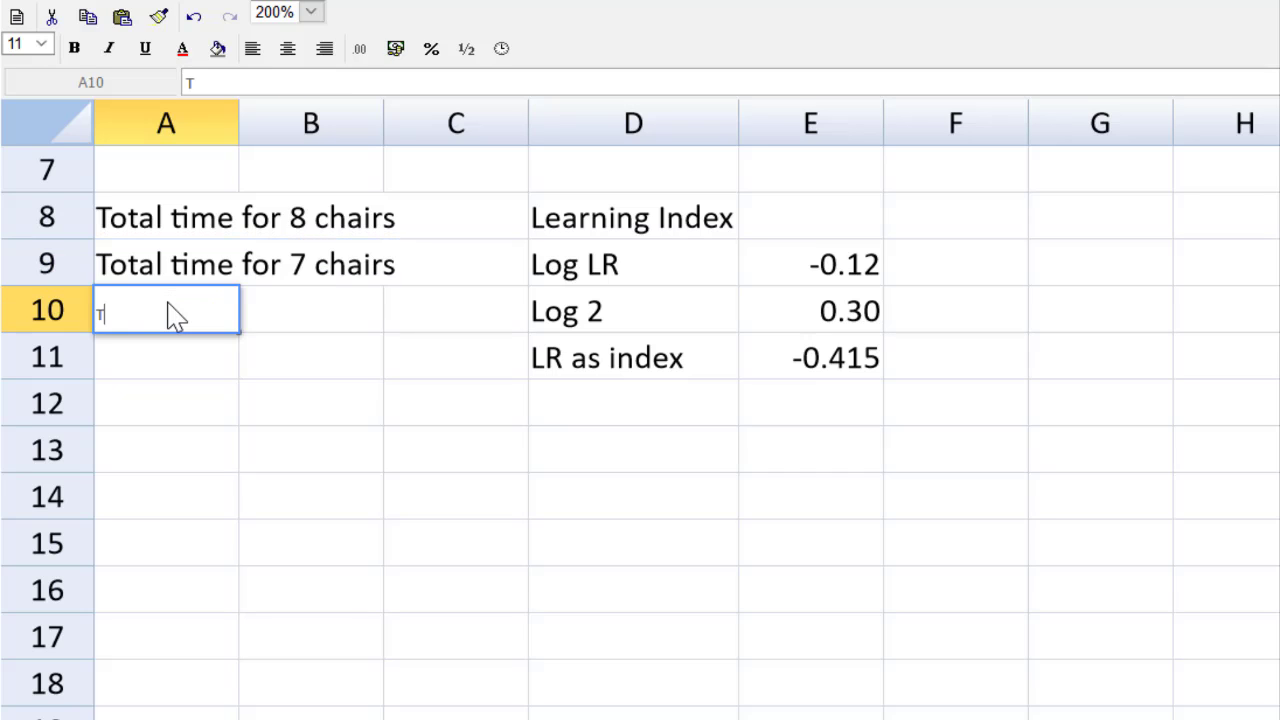
{"action": "type", "text": "ime for chair"}
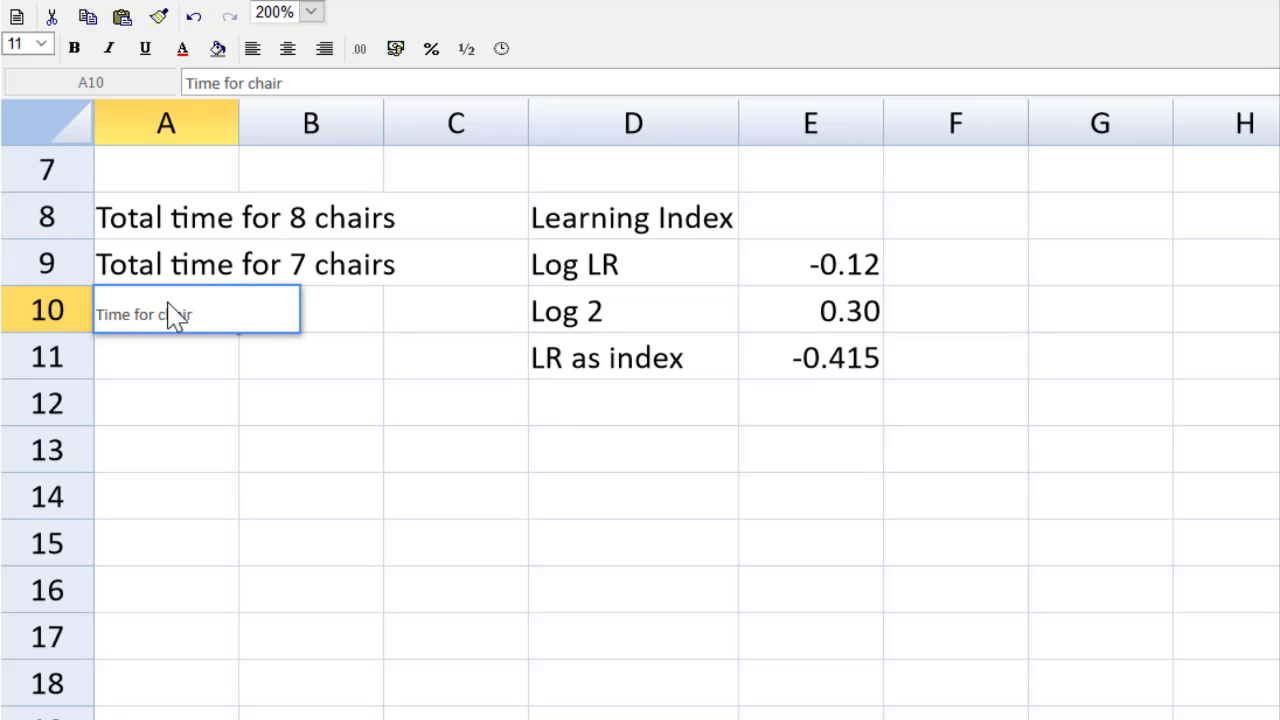
{"action": "type", "text": " #8"}
{"action": "key", "text": "Return"}
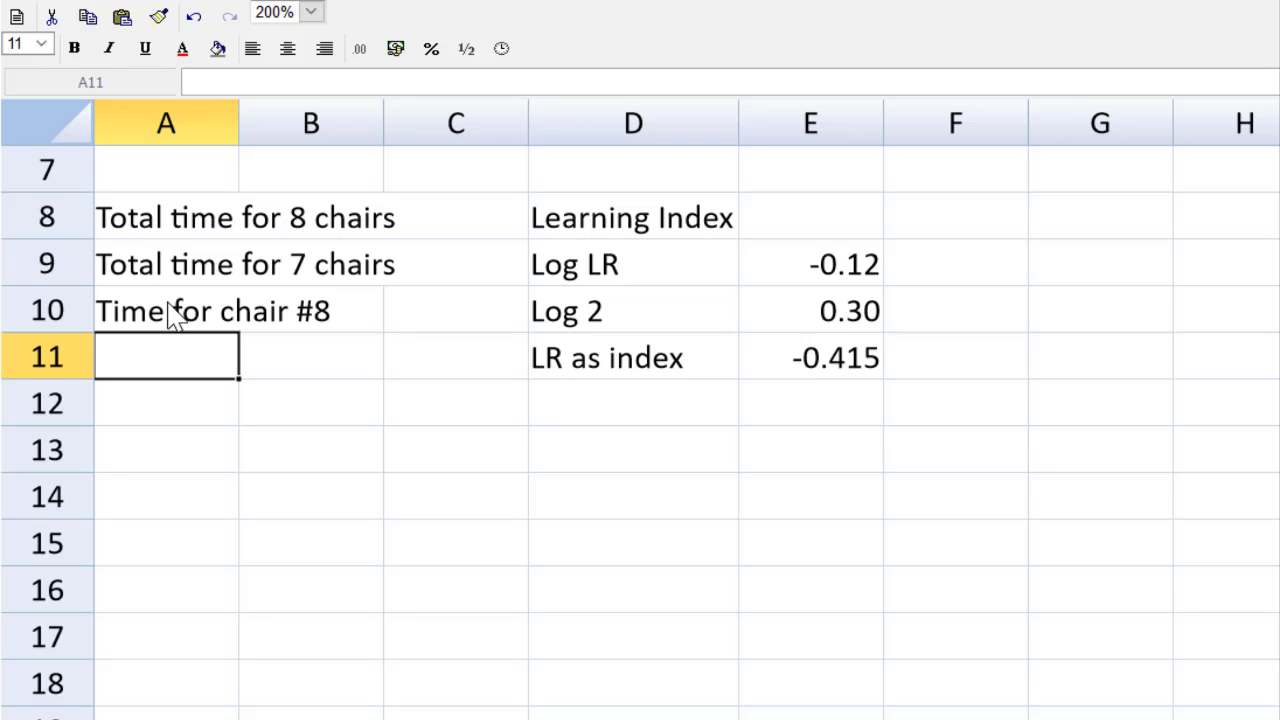
{"action": "type", "text": "Cost of chair "}
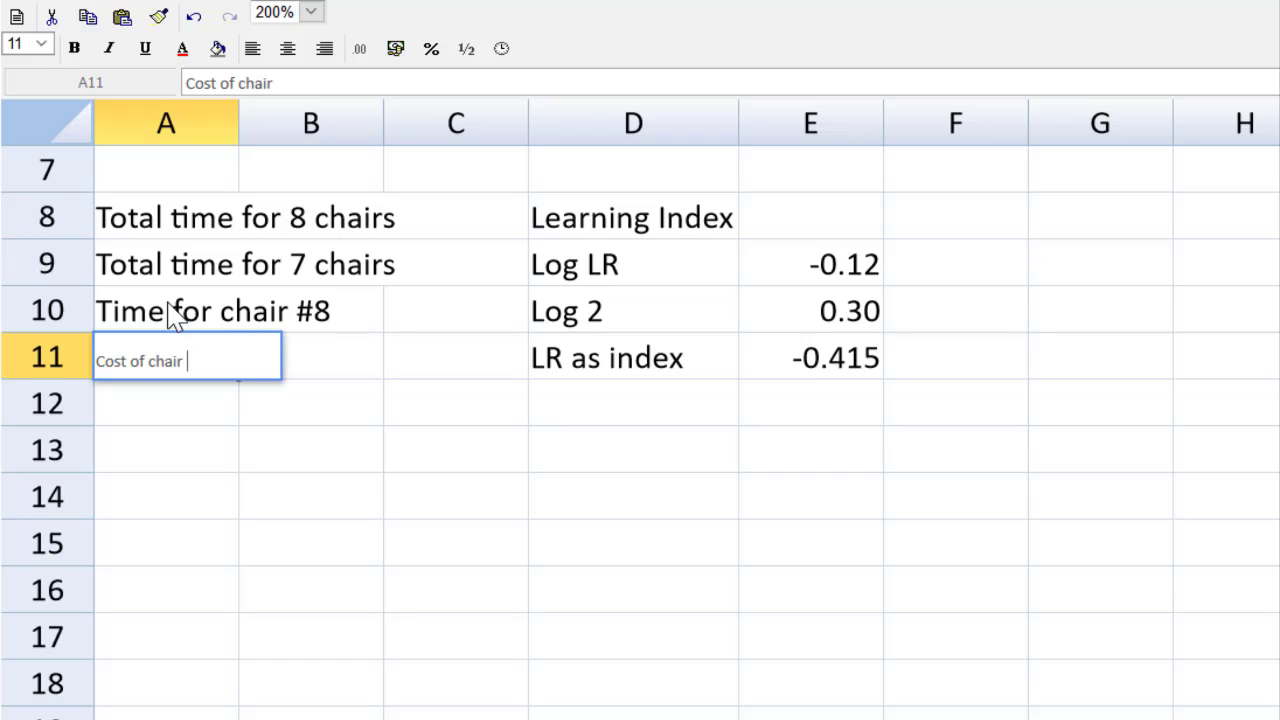
{"action": "type", "text": "#8 @1"}
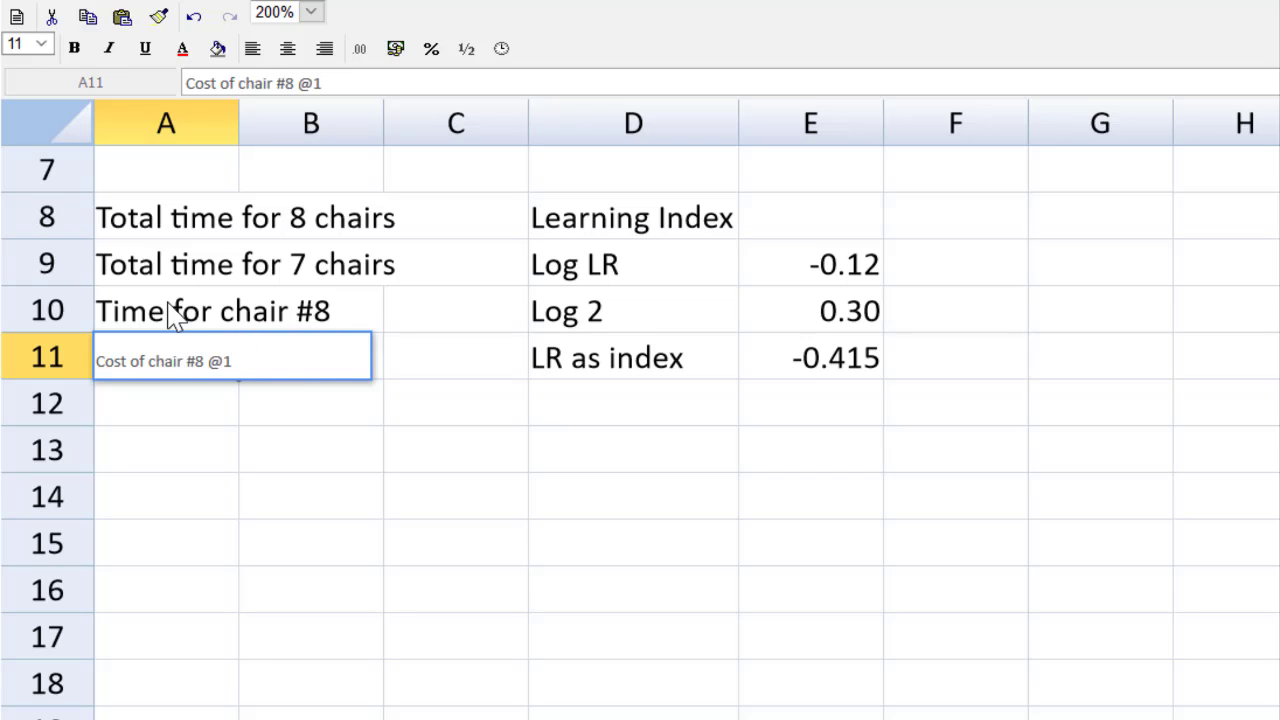
{"action": "type", "text": "5$ / h"}
{"action": "key", "text": "Return"}
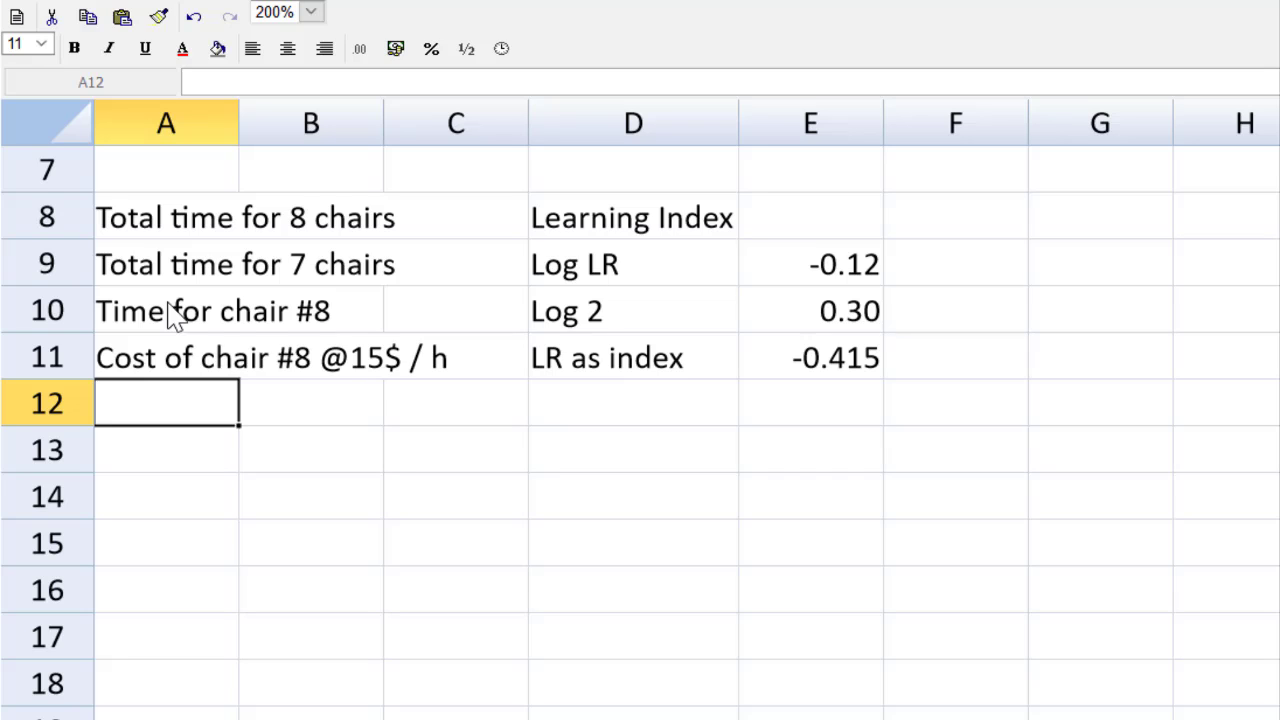
Step: Append W1 to the A8 label and autofit column A
{"action": "double_click", "coordinate": [240, 113]}
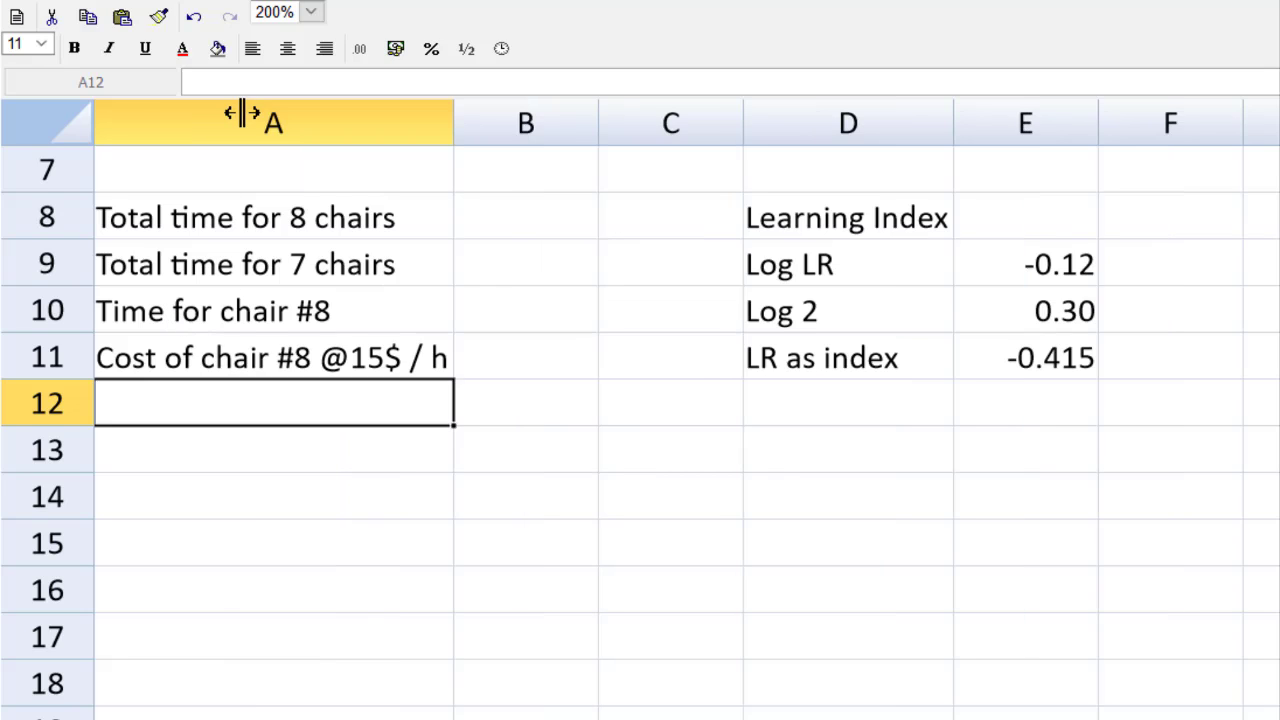
{"action": "left_click", "coordinate": [266, 451]}
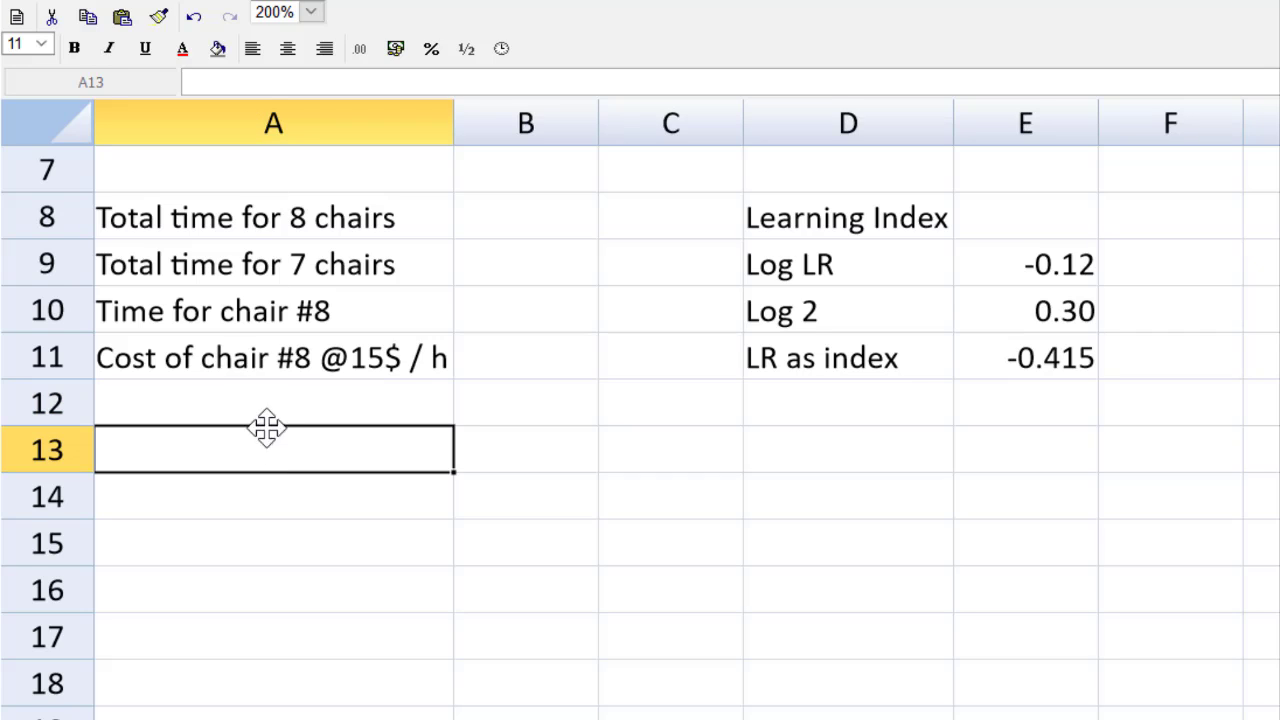
{"action": "left_click", "coordinate": [325, 222]}
{"action": "left_click", "coordinate": [368, 84]}
{"action": "type", "text": "W1"}
{"action": "key", "text": "Return"}
{"action": "key", "text": "Return"}
{"action": "key", "text": "Return"}
{"action": "key", "text": "Return"}
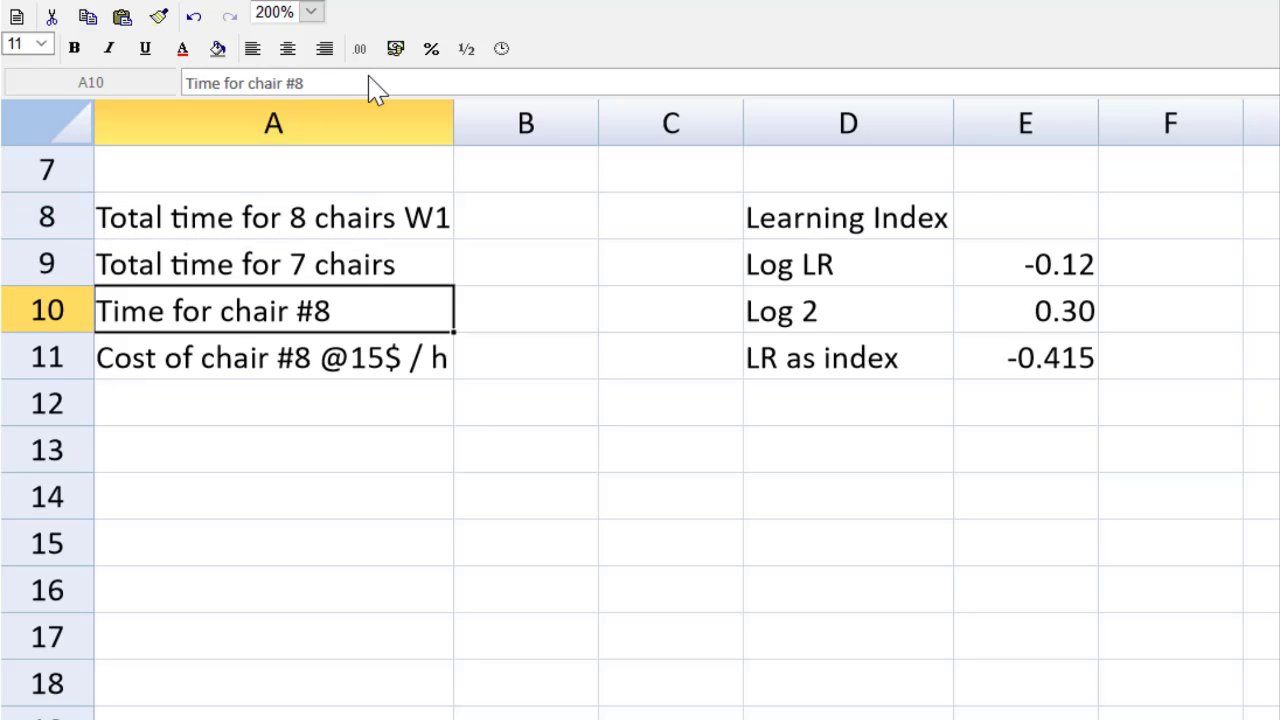
{"action": "double_click", "coordinate": [453, 124]}
Step: Enter 'W1 total time 8 chairs', 'Avg time / unit for 8' and 'Total time for 8' in A13:A15
{"action": "left_click", "coordinate": [276, 468]}
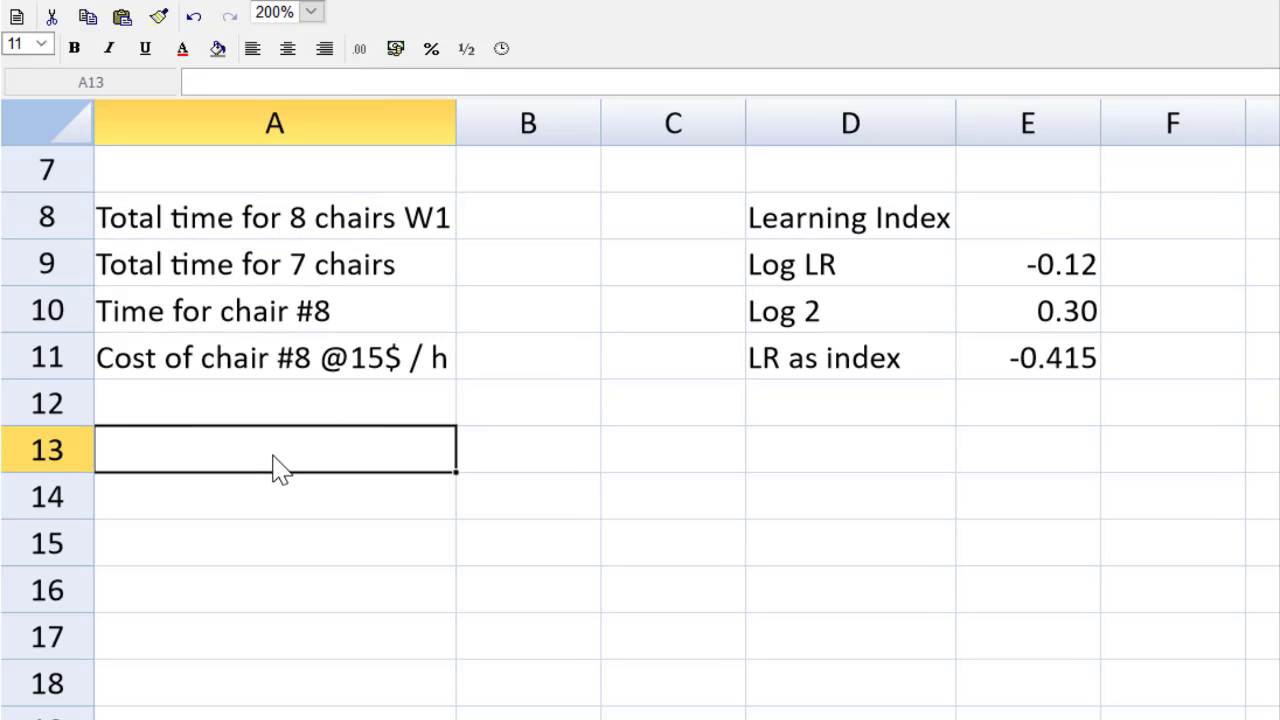
{"action": "type", "text": "w1"}
{"action": "key", "text": "BackSpace"}
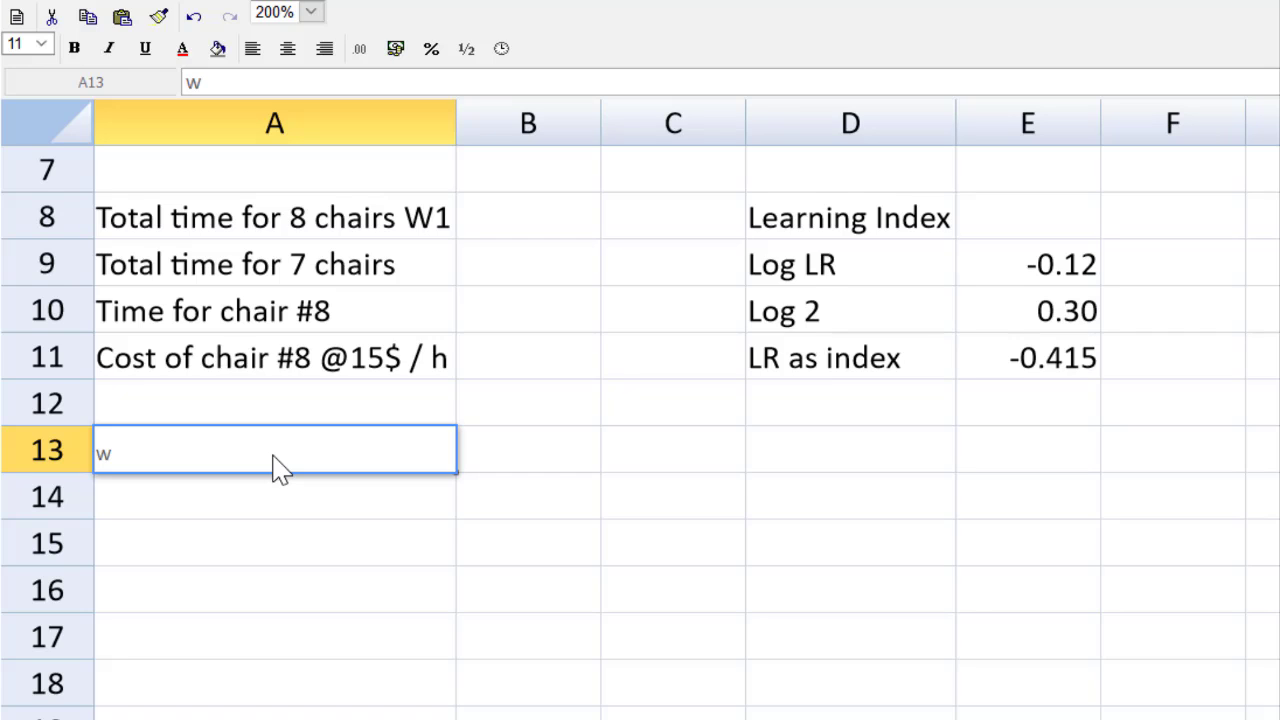
{"action": "type", "text": "1 total time 8 chairs"}
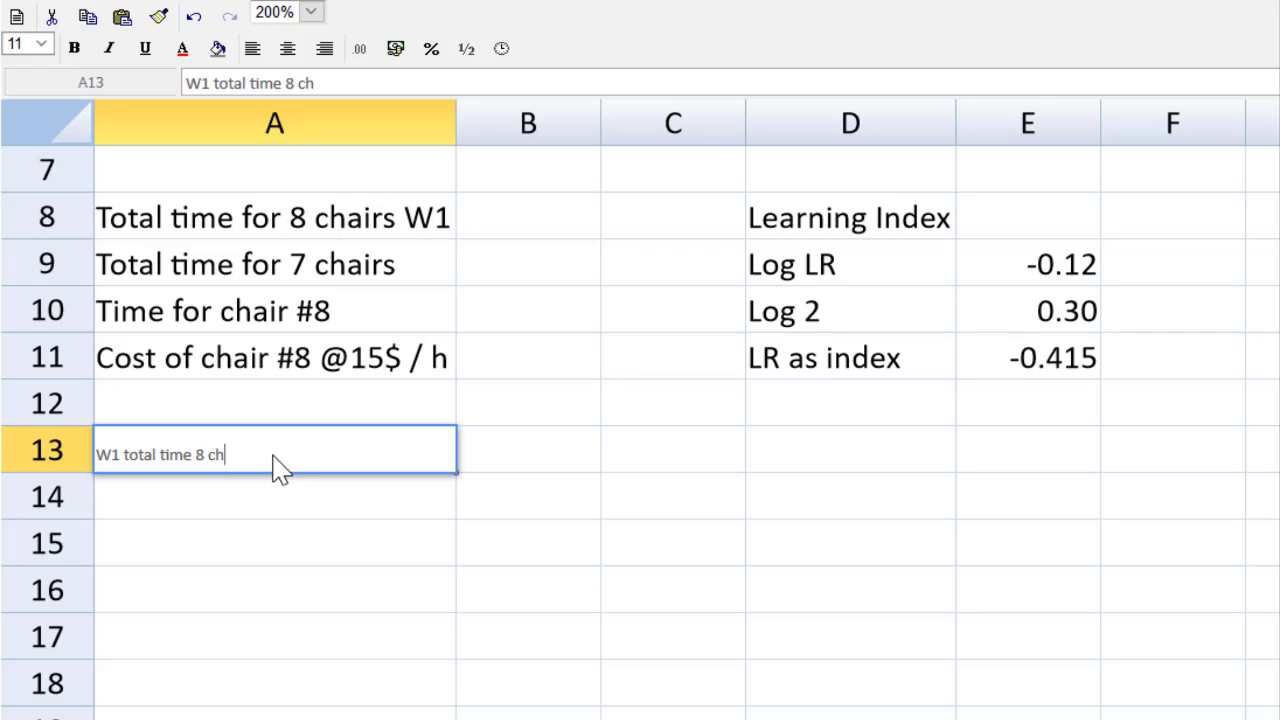
{"action": "key", "text": "Return"}
{"action": "key", "text": "Down"}
{"action": "key", "text": "Down"}
{"action": "key", "text": "Down"}
{"action": "key", "text": "Down"}
{"action": "key", "text": "Down"}
{"action": "key", "text": "Down"}
{"action": "key", "text": "Down"}
{"action": "key", "text": "Down"}
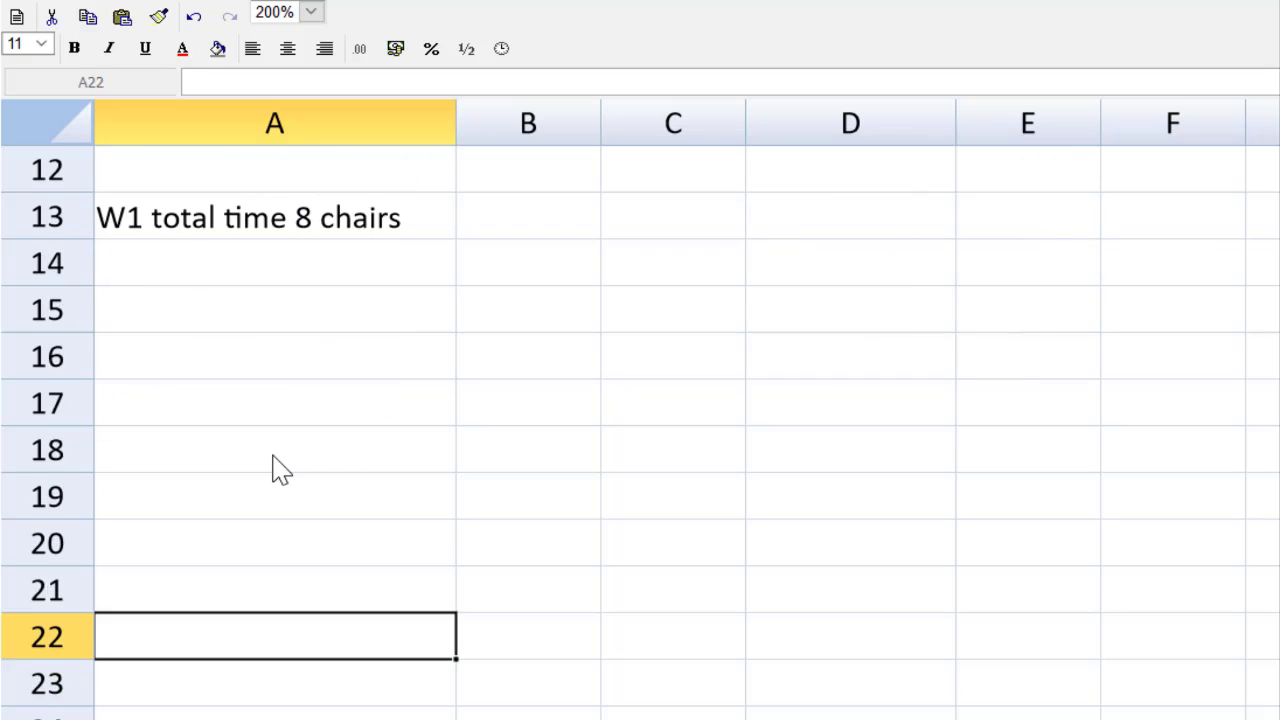
{"action": "key", "text": "Up"}
{"action": "key", "text": "Up"}
{"action": "key", "text": "Up"}
{"action": "key", "text": "Up"}
{"action": "key", "text": "Up"}
{"action": "key", "text": "Up"}
{"action": "key", "text": "Up"}
{"action": "key", "text": "Up"}
{"action": "type", "text": "Avg "}
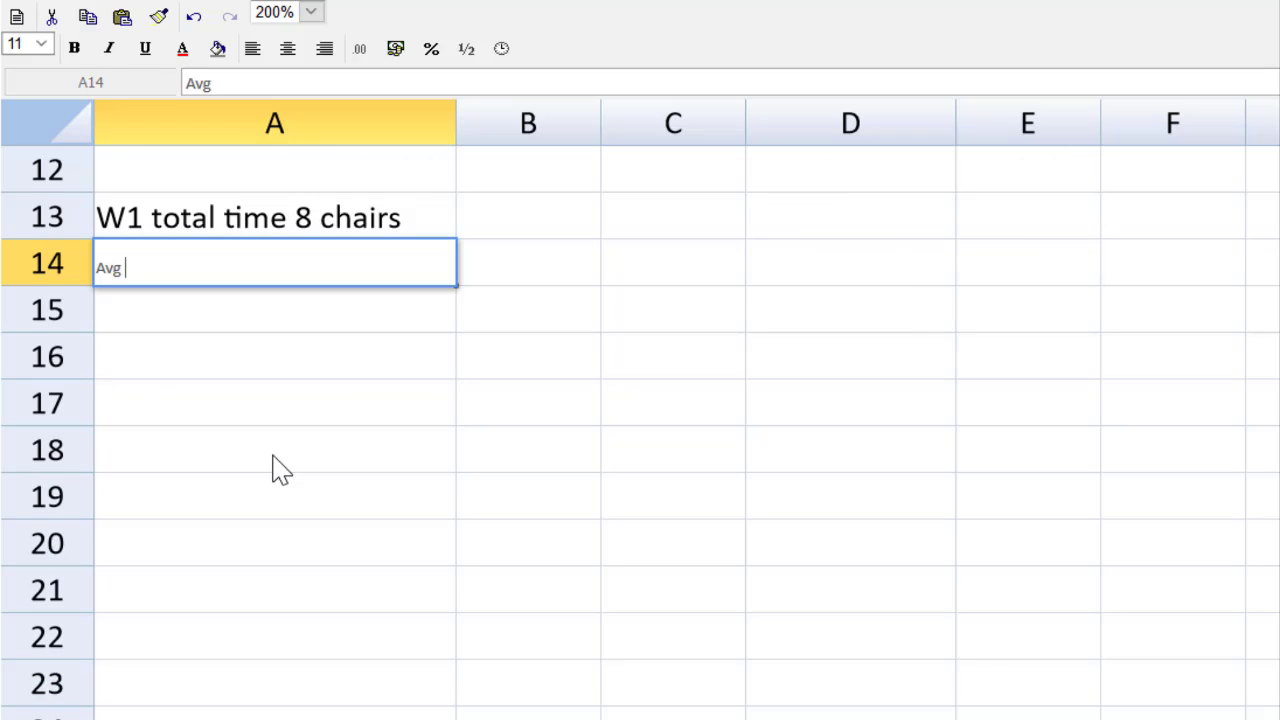
{"action": "type", "text": "time / unit for 8"}
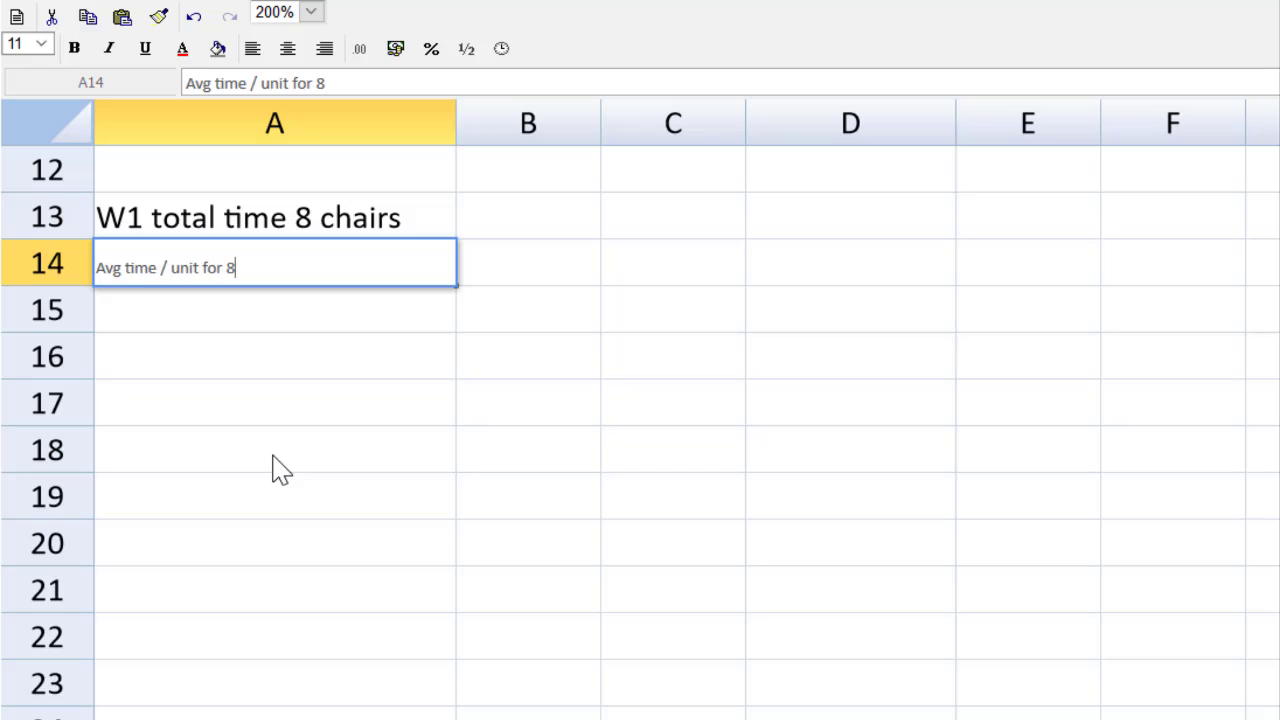
{"action": "key", "text": "Return"}
{"action": "type", "text": "To"}
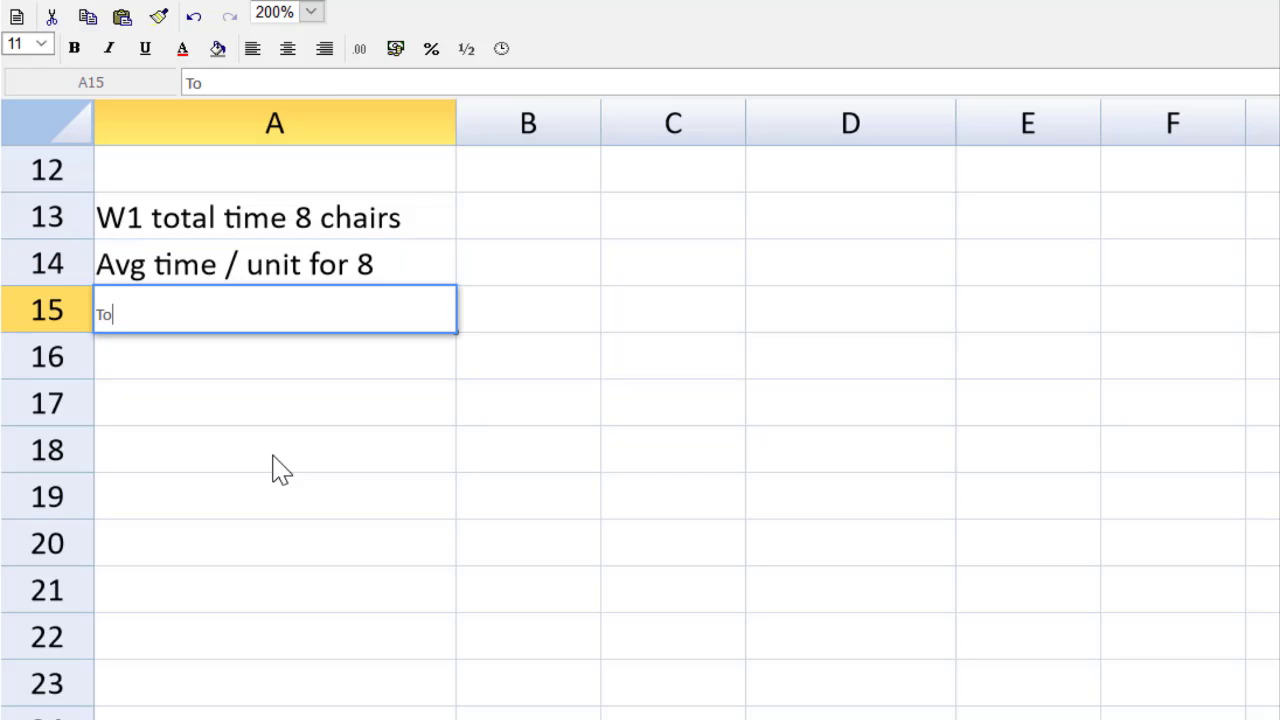
{"action": "type", "text": "tal time for 8"}
{"action": "key", "text": "Return"}
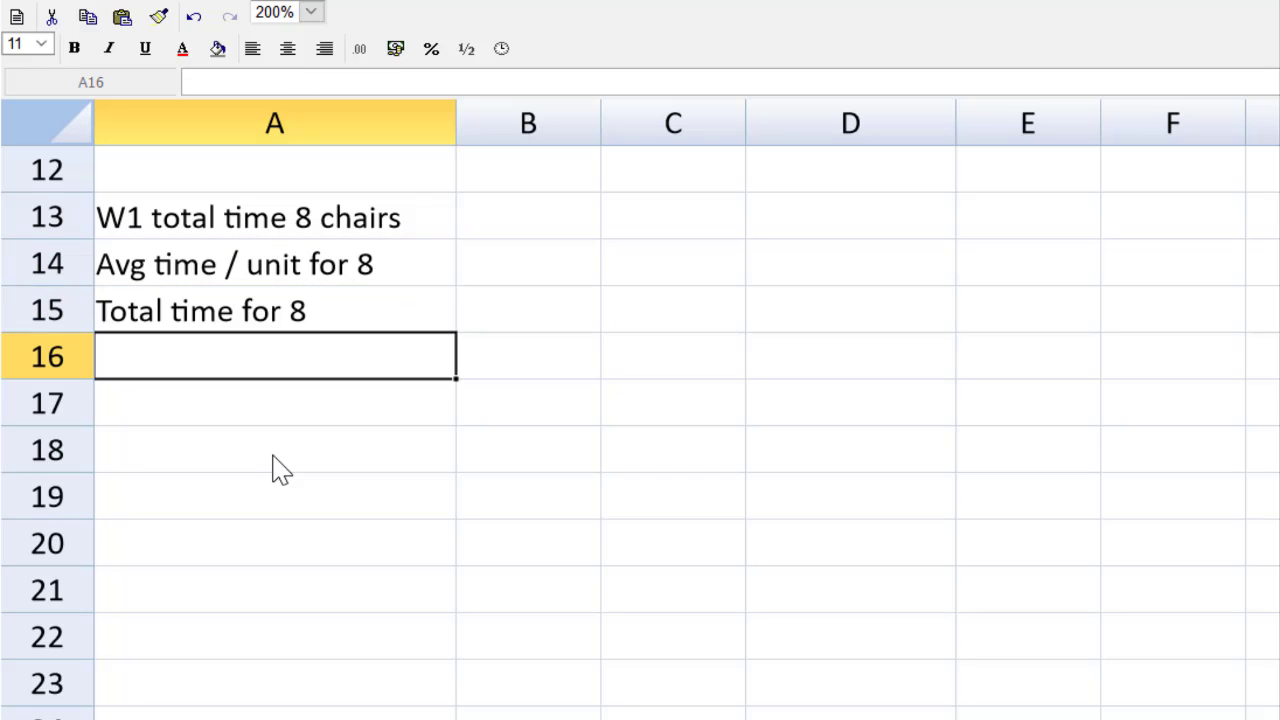
{"action": "key", "text": "Up"}
{"action": "key", "text": "Up"}
{"action": "key", "text": "Right"}
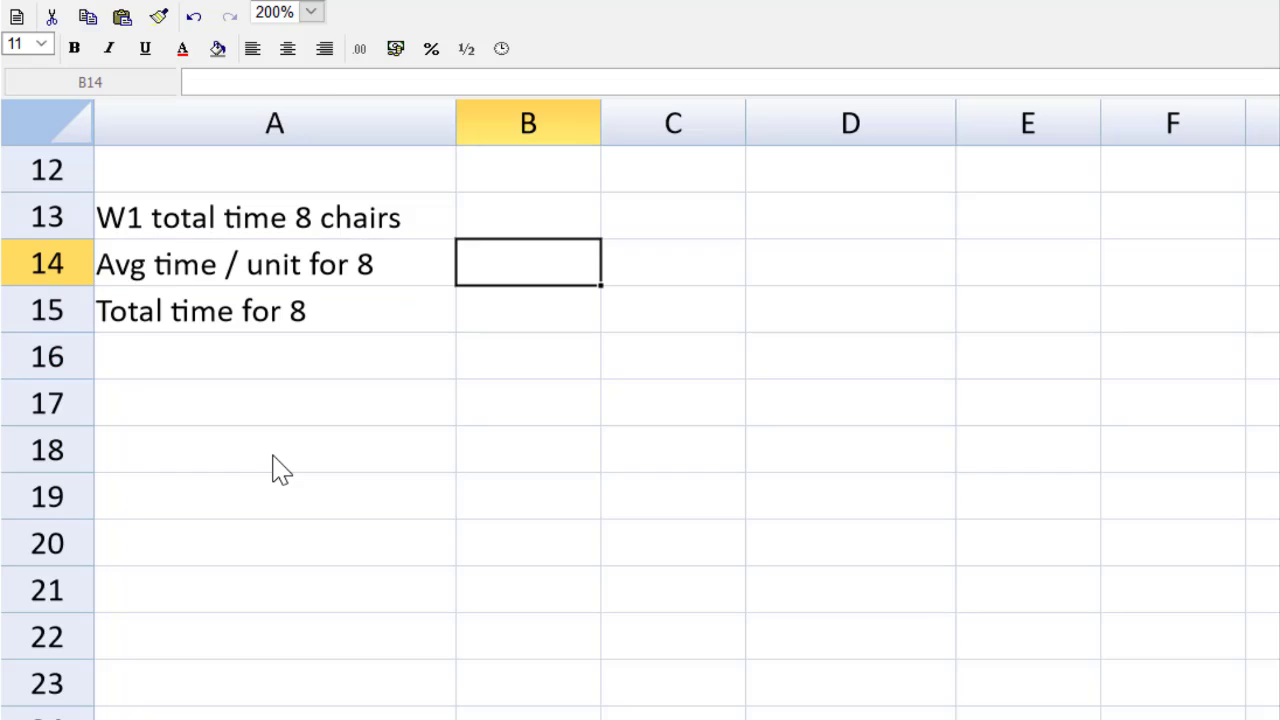
Step: Enter =12*8^$E$11 in B14, giving an average time per unit of 5.0625
{"action": "type", "text": "="}
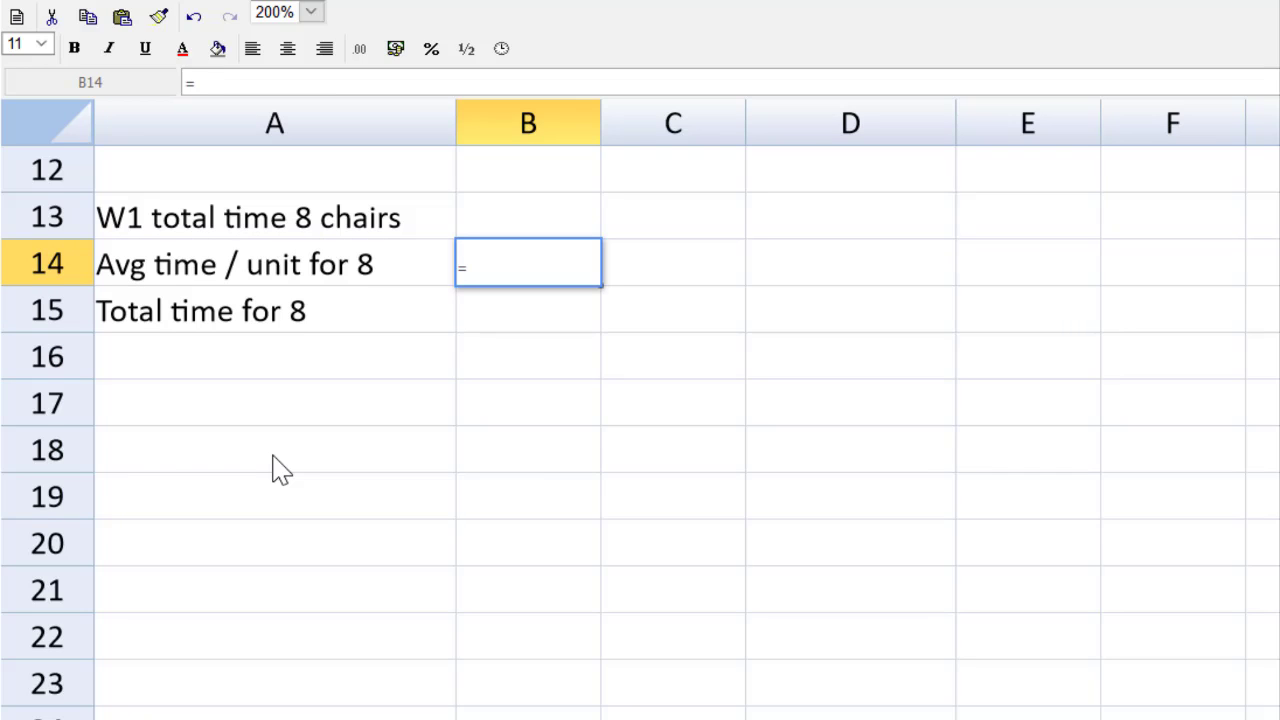
{"action": "type", "text": "12*8^"}
{"action": "scroll", "coordinate": [640, 400], "scroll_direction": "up", "scroll_amount": 3}
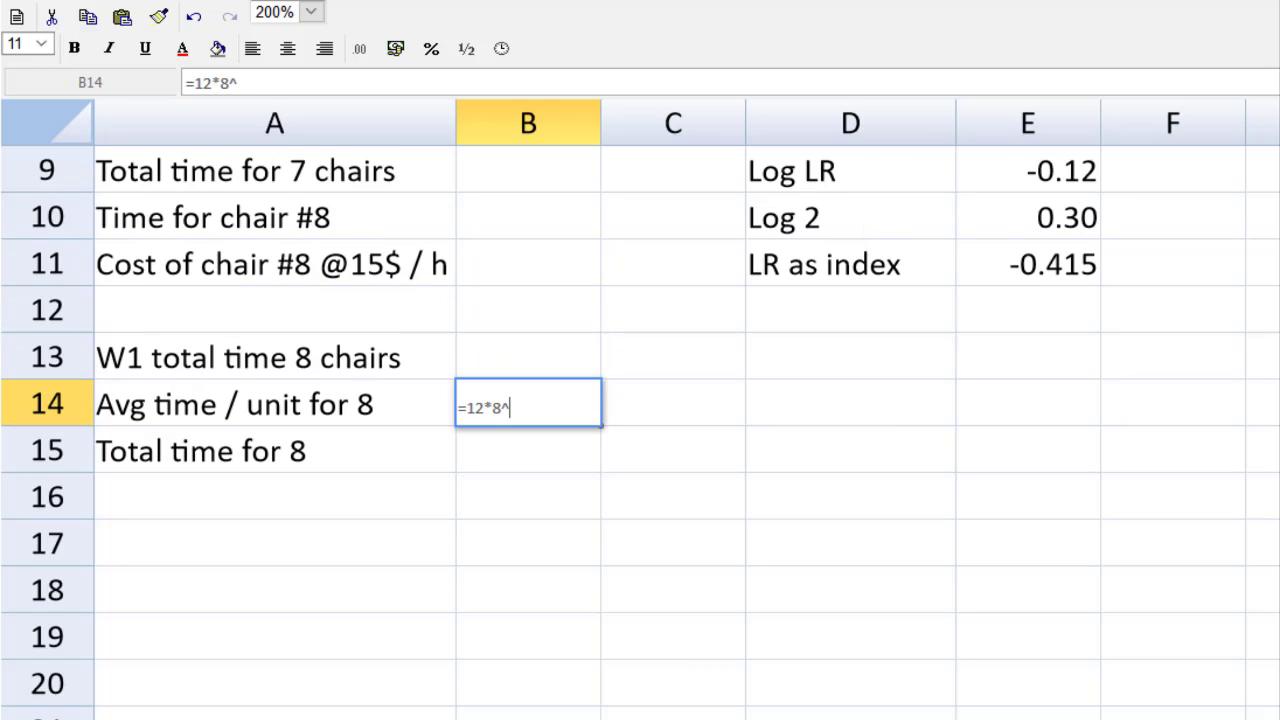
{"action": "left_click", "coordinate": [1020, 268]}
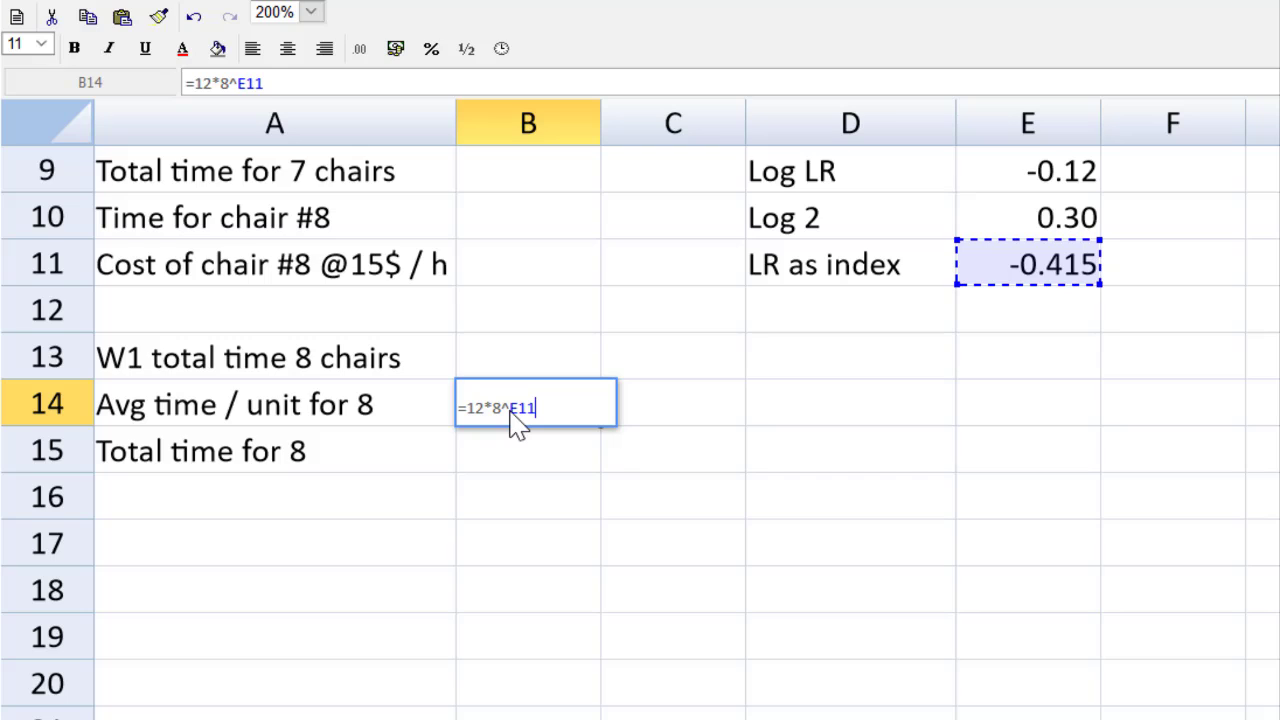
{"action": "left_click", "coordinate": [511, 410]}
{"action": "type", "text": "$"}
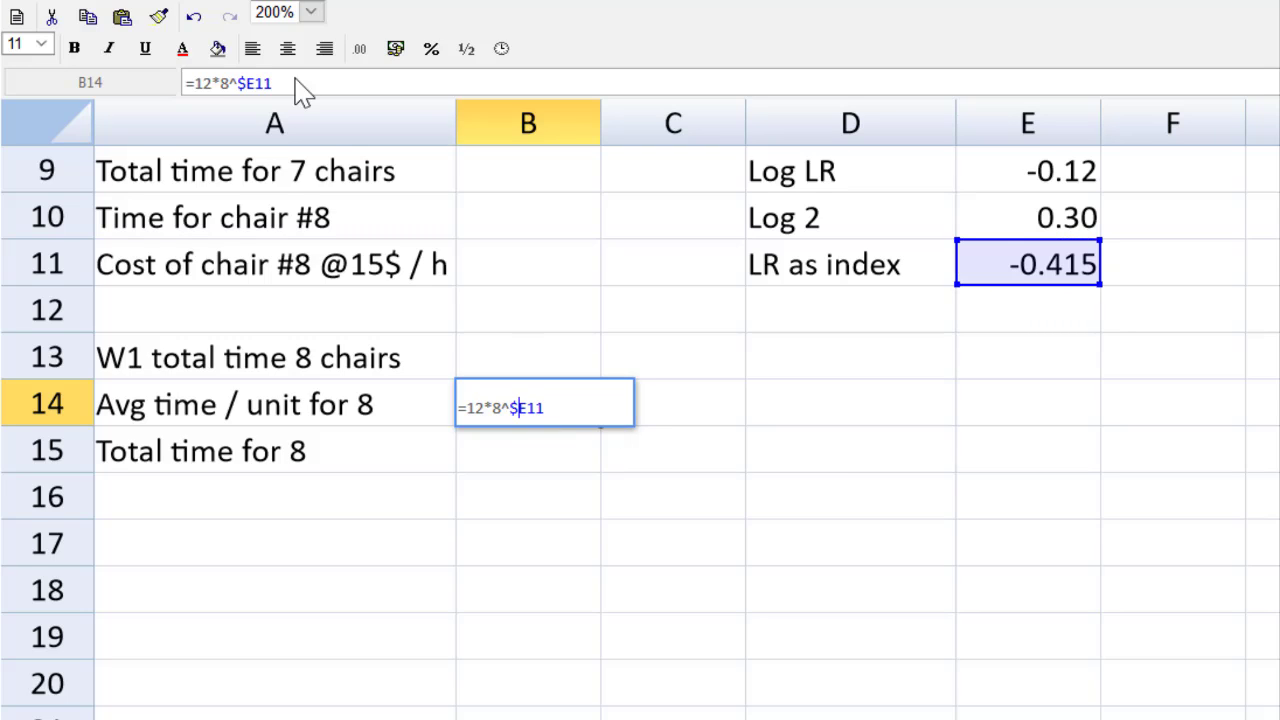
{"action": "left_click", "coordinate": [250, 84]}
{"action": "type", "text": "$"}
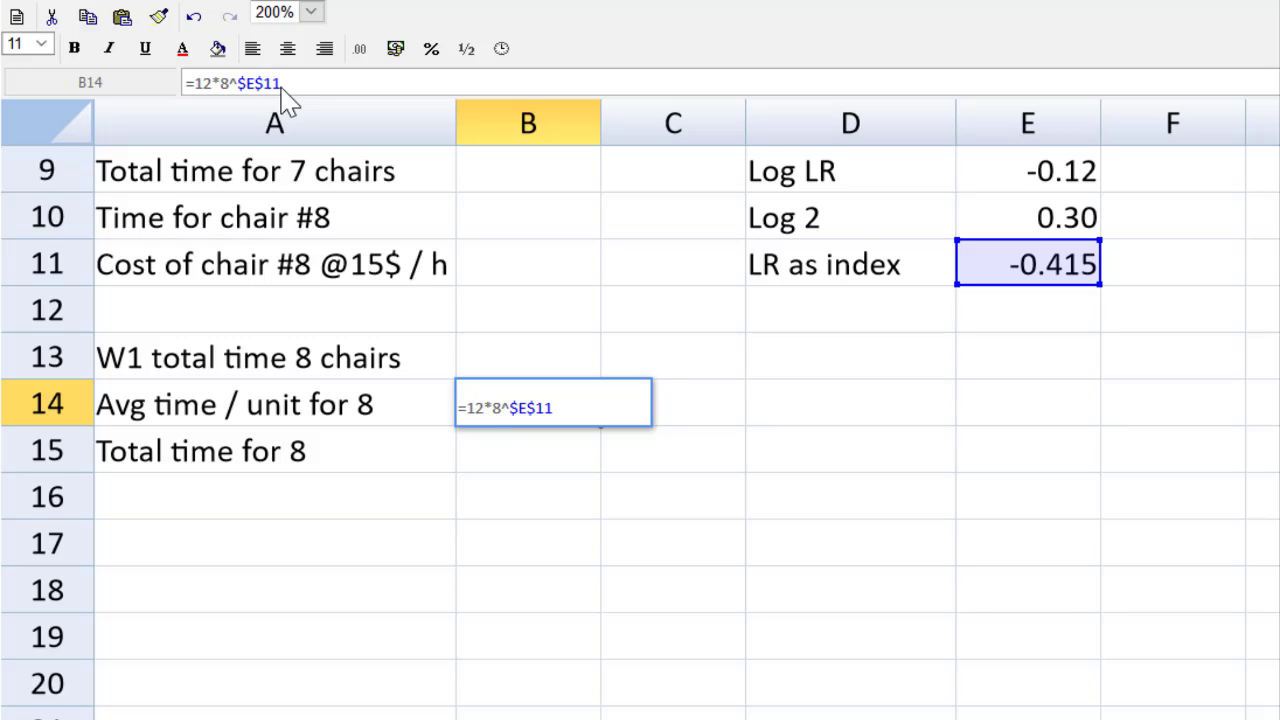
{"action": "key", "text": "Return"}
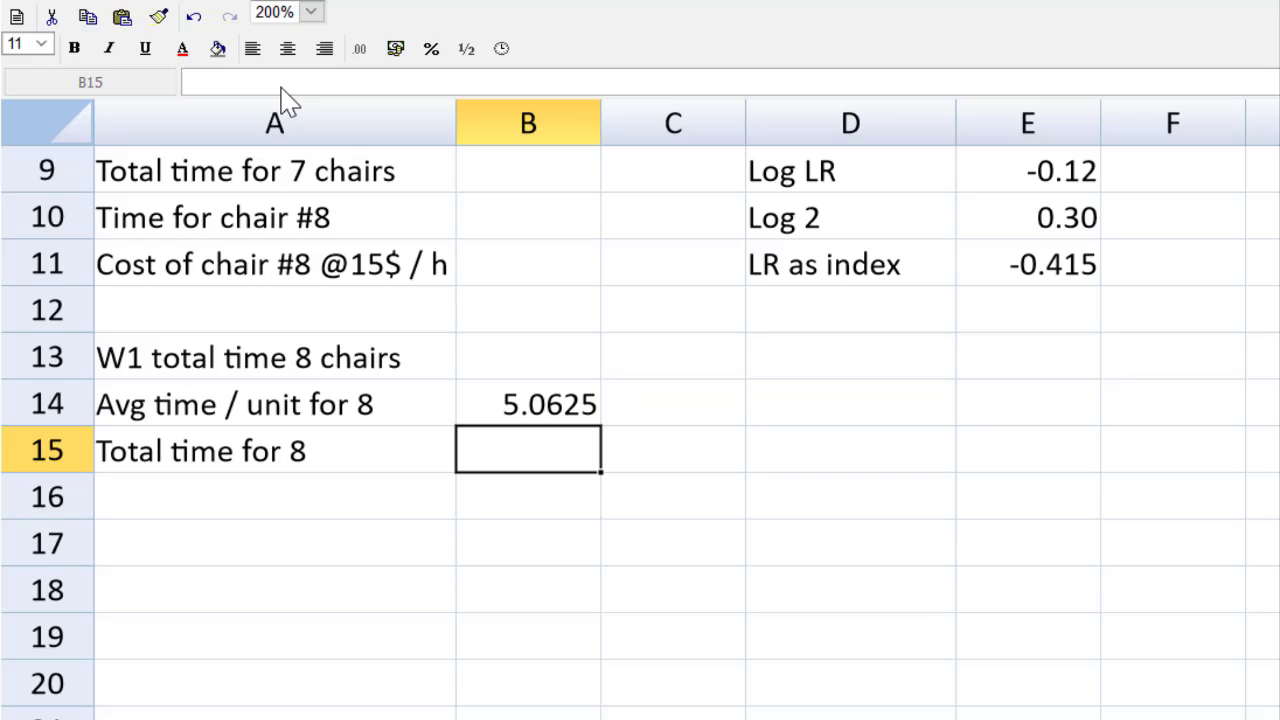
Step: Enter =B14*8 in B15 for the 8-chair total time
{"action": "type", "text": "="}
{"action": "left_click", "coordinate": [551, 412]}
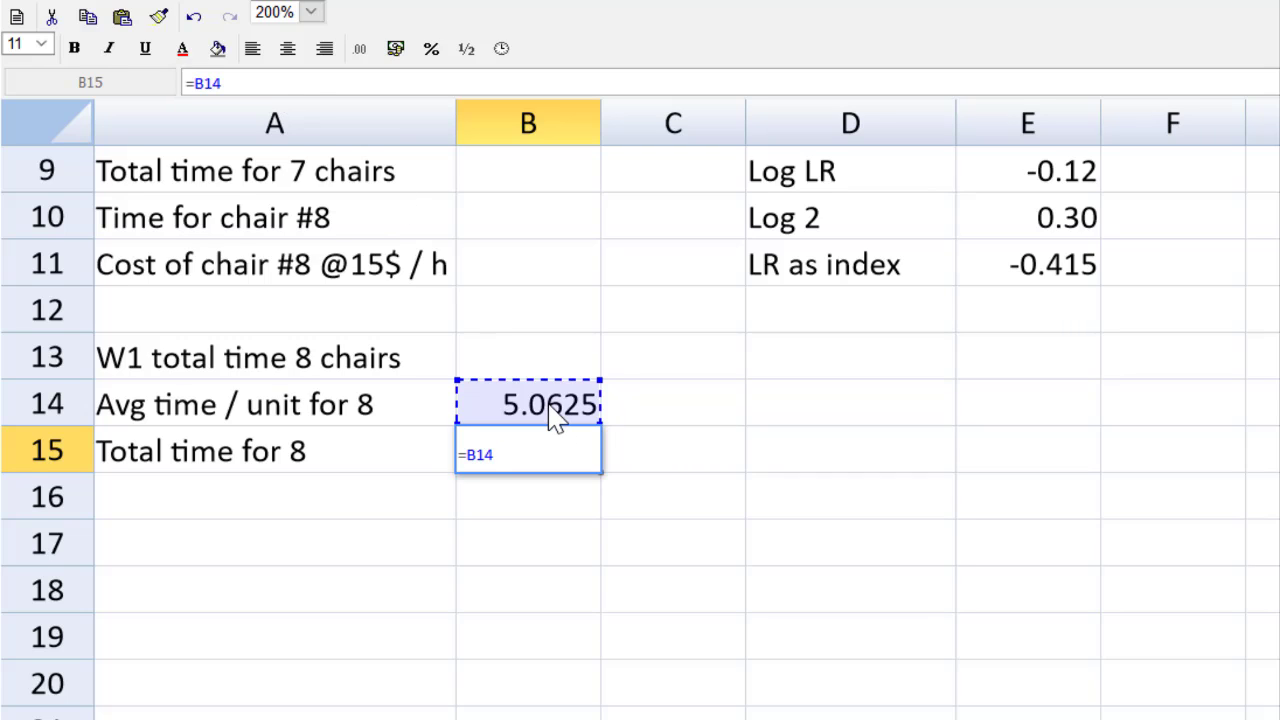
{"action": "type", "text": "*8"}
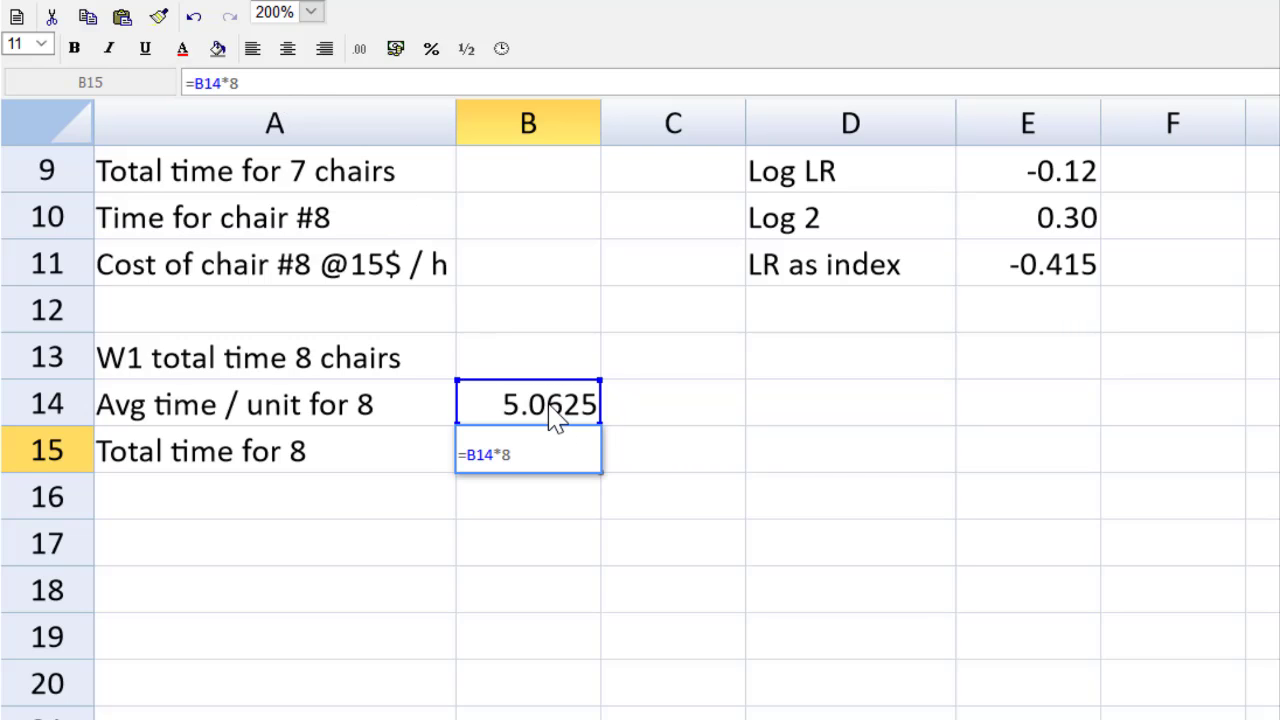
{"action": "key", "text": "Return"}
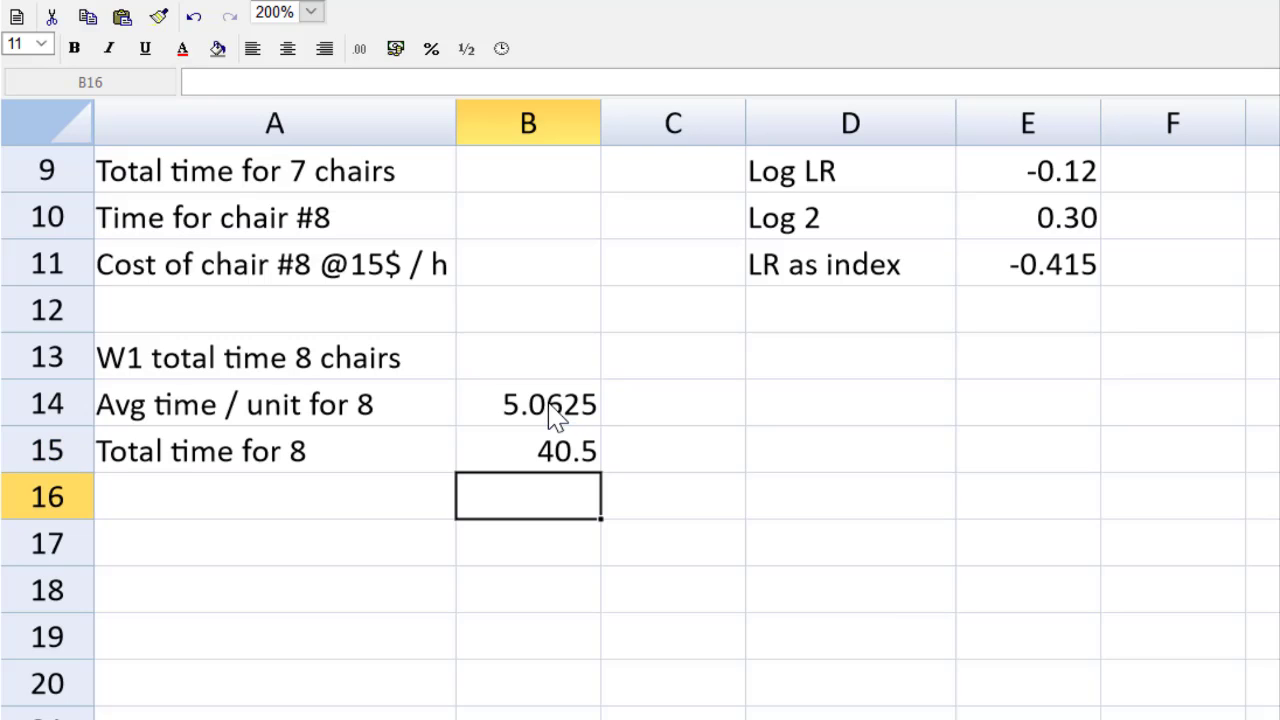
Step: Format column B to show two decimals (0.00)
{"action": "left_click", "coordinate": [530, 124]}
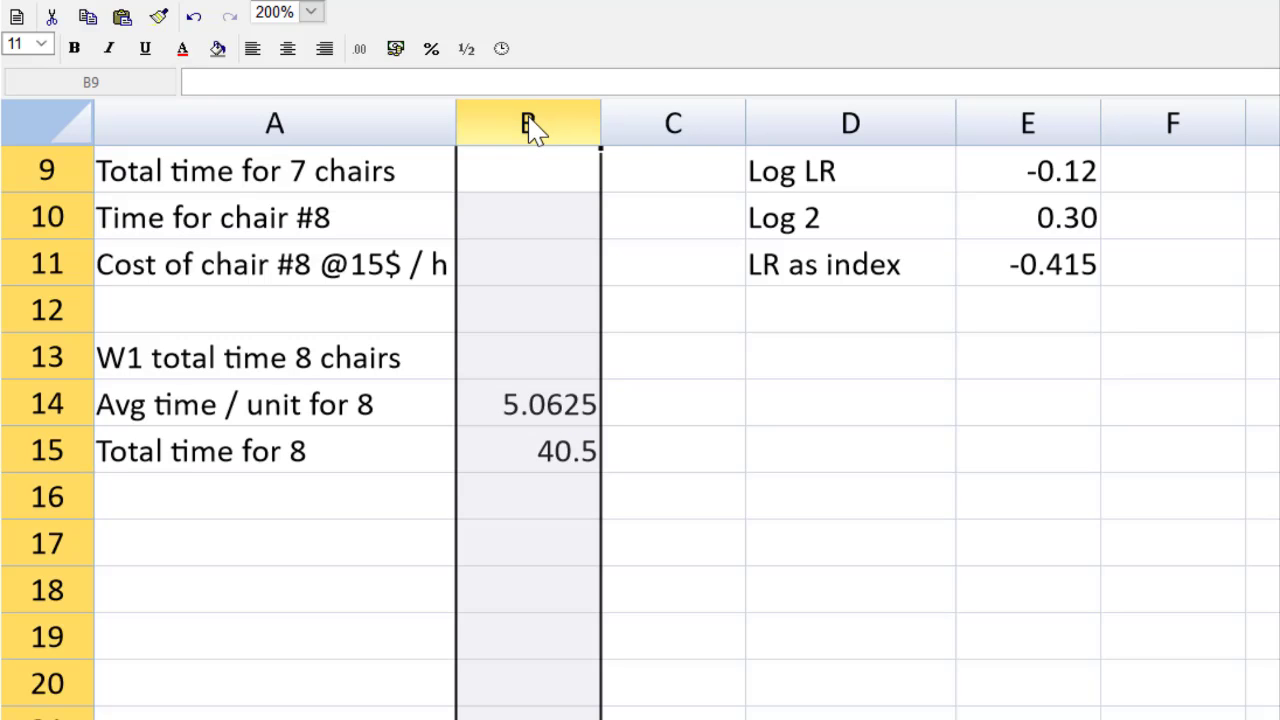
{"action": "left_click", "coordinate": [372, 55]}
{"action": "left_click", "coordinate": [418, 143]}
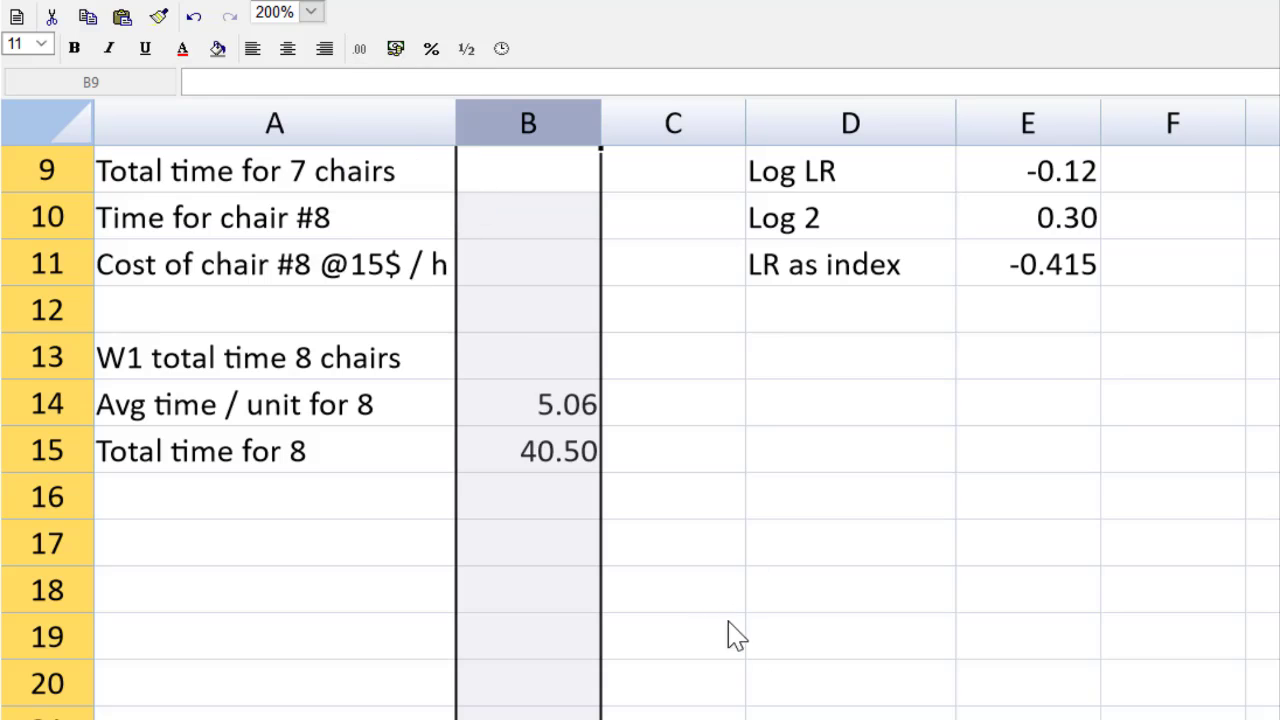
{"action": "left_click", "coordinate": [208, 360]}
Step: Link B8 to the 40.50 total with =B15
{"action": "scroll", "coordinate": [512, 229], "scroll_direction": "up", "scroll_amount": 1}
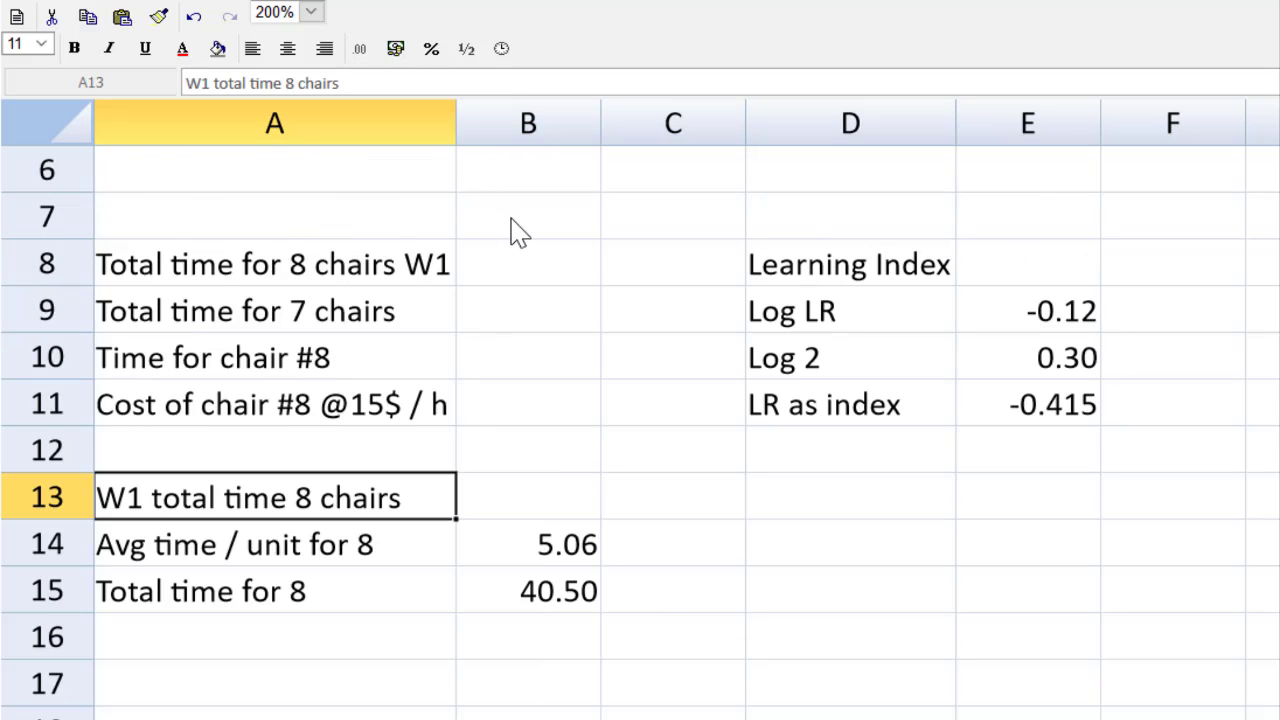
{"action": "left_click", "coordinate": [532, 276]}
{"action": "type", "text": "="}
{"action": "left_click", "coordinate": [516, 595]}
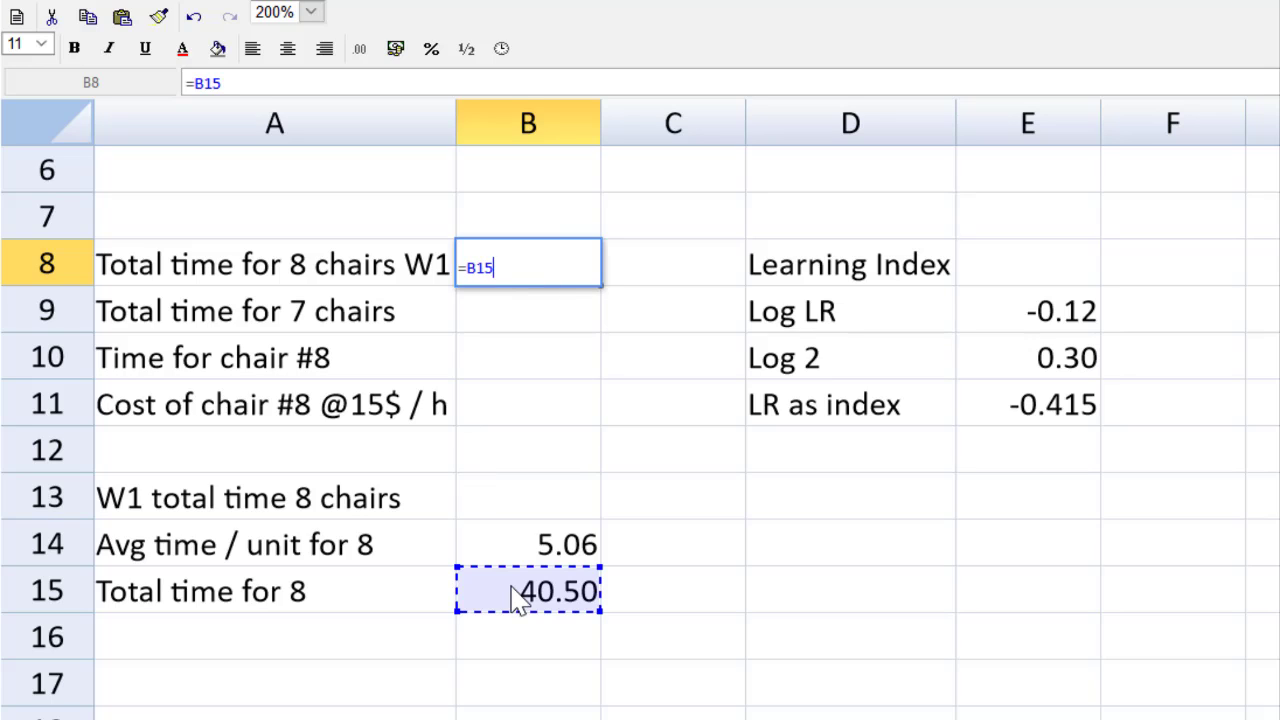
{"action": "key", "text": "Return"}
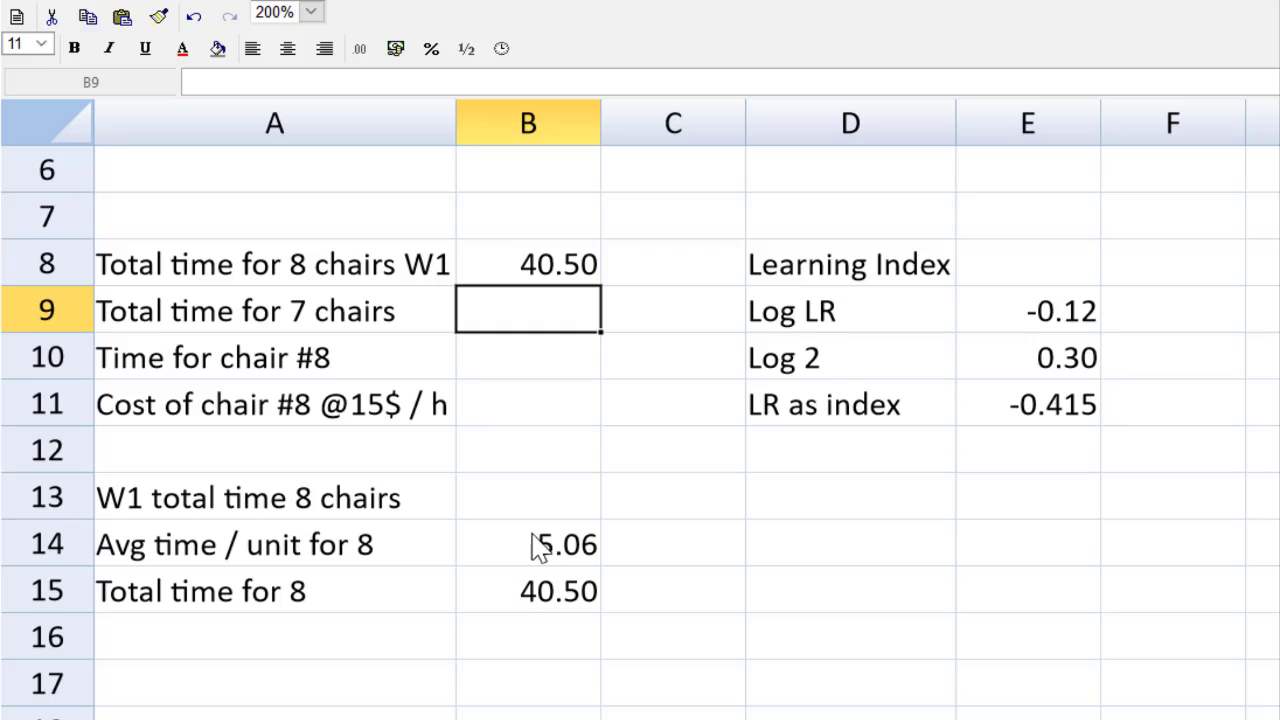
Step: Copy the A13:B15 working block and paste it at A17
{"action": "scroll", "coordinate": [422, 480], "scroll_direction": "down", "scroll_amount": 1}
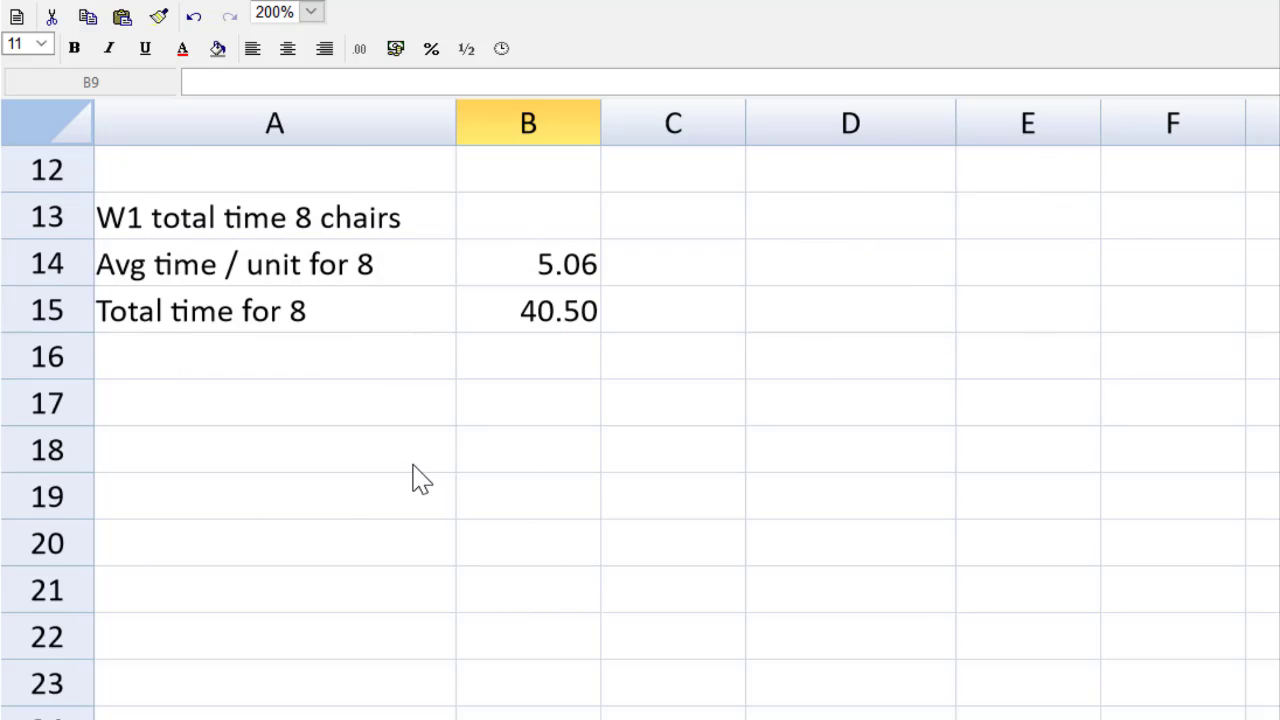
{"action": "left_click_drag", "start_coordinate": [140, 203], "coordinate": [520, 314]}
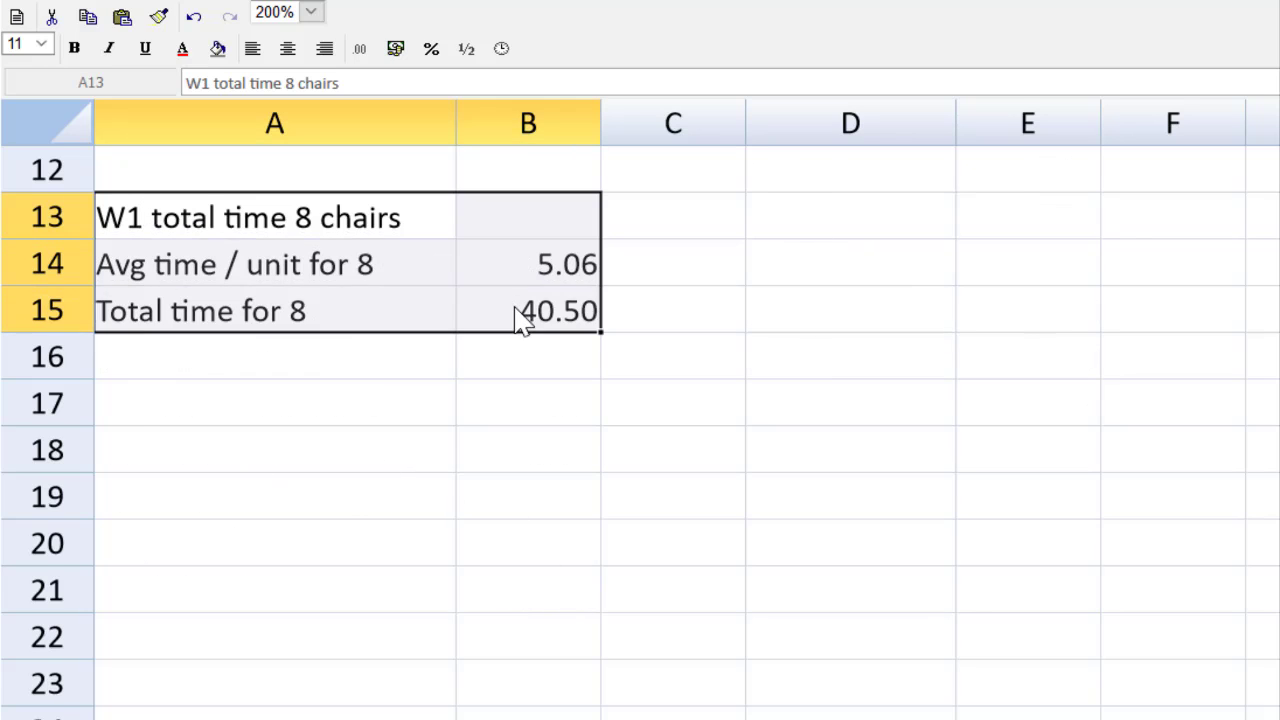
{"action": "left_click", "coordinate": [264, 417]}
{"action": "key", "text": "ctrl+v"}
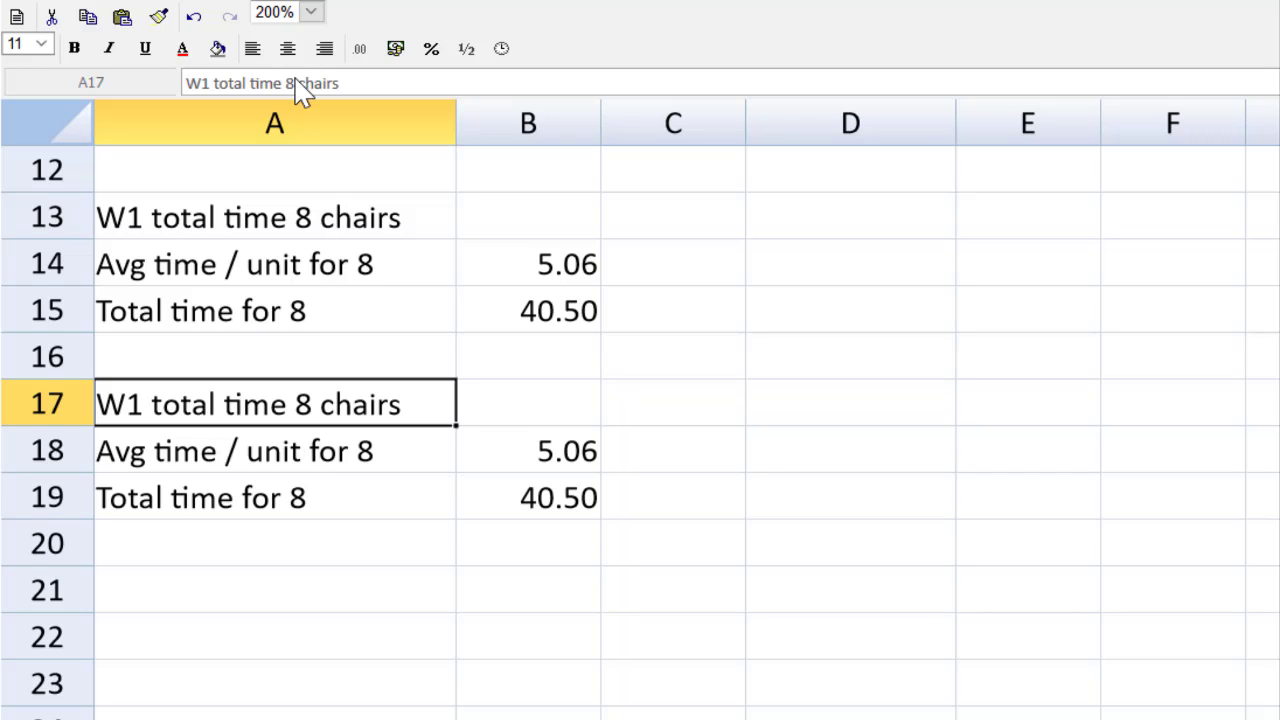
Step: Change 8 to 7 in the three copied labels in A17:A19
{"action": "left_click", "coordinate": [292, 82]}
{"action": "key", "text": "BackSpace"}
{"action": "type", "text": "7"}
{"action": "left_click", "coordinate": [272, 445]}
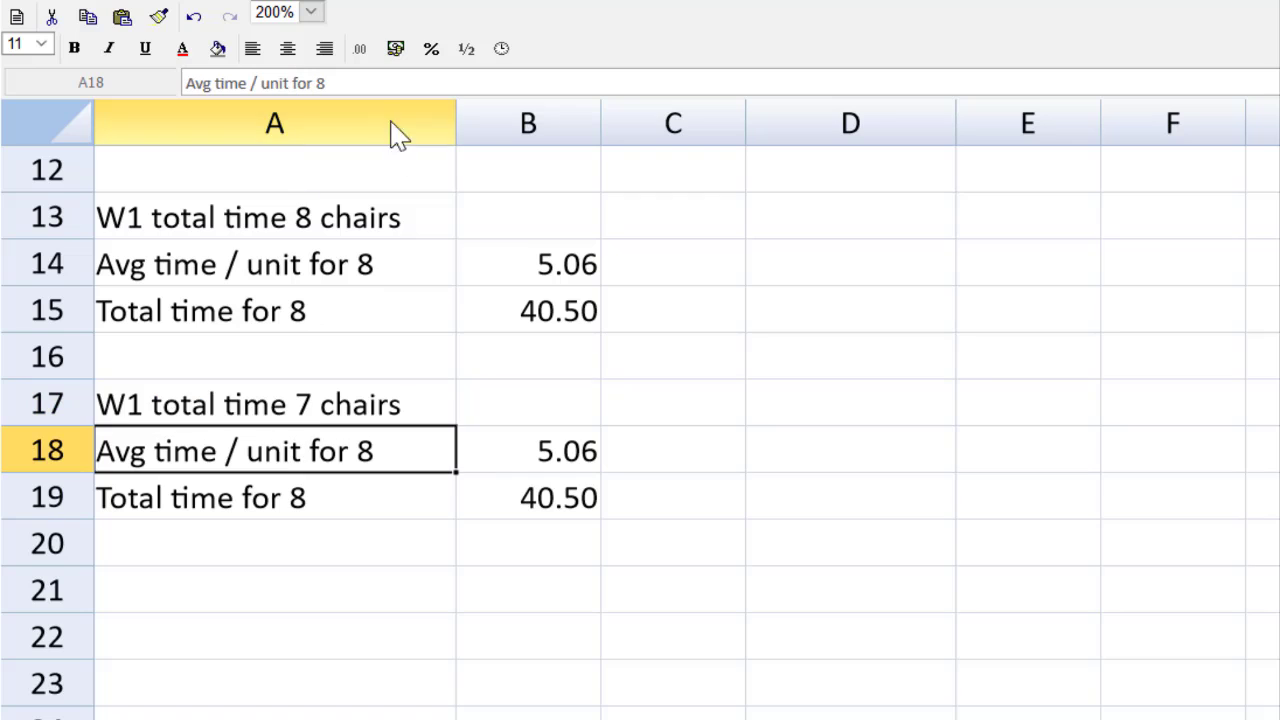
{"action": "left_click", "coordinate": [367, 84]}
{"action": "key", "text": "BackSpace"}
{"action": "type", "text": "7"}
{"action": "left_click", "coordinate": [300, 497]}
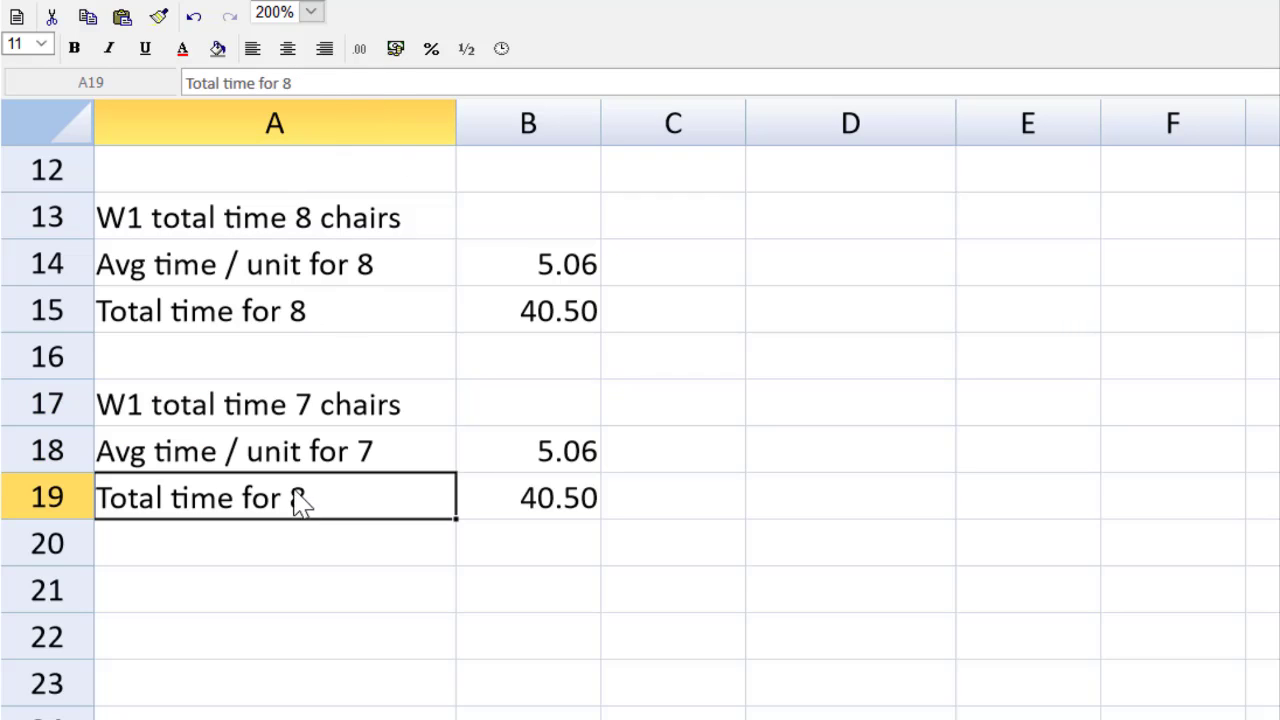
{"action": "left_click", "coordinate": [389, 84]}
{"action": "key", "text": "BackSpace"}
{"action": "type", "text": "7"}
Step: Edit B18 to =12*7^$E$11 and B19 to =B18*7, giving 5.35 and 37.46
{"action": "left_click", "coordinate": [551, 449]}
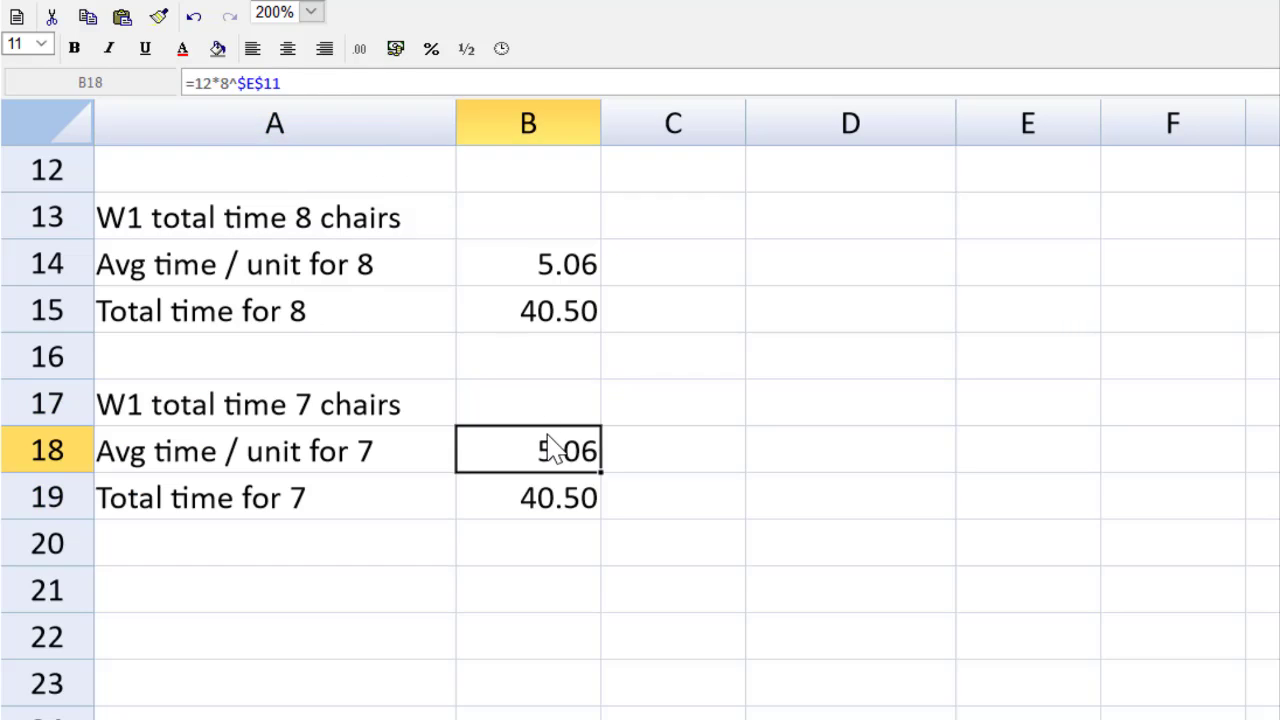
{"action": "left_click", "coordinate": [251, 84]}
{"action": "key", "text": "BackSpace"}
{"action": "type", "text": "7"}
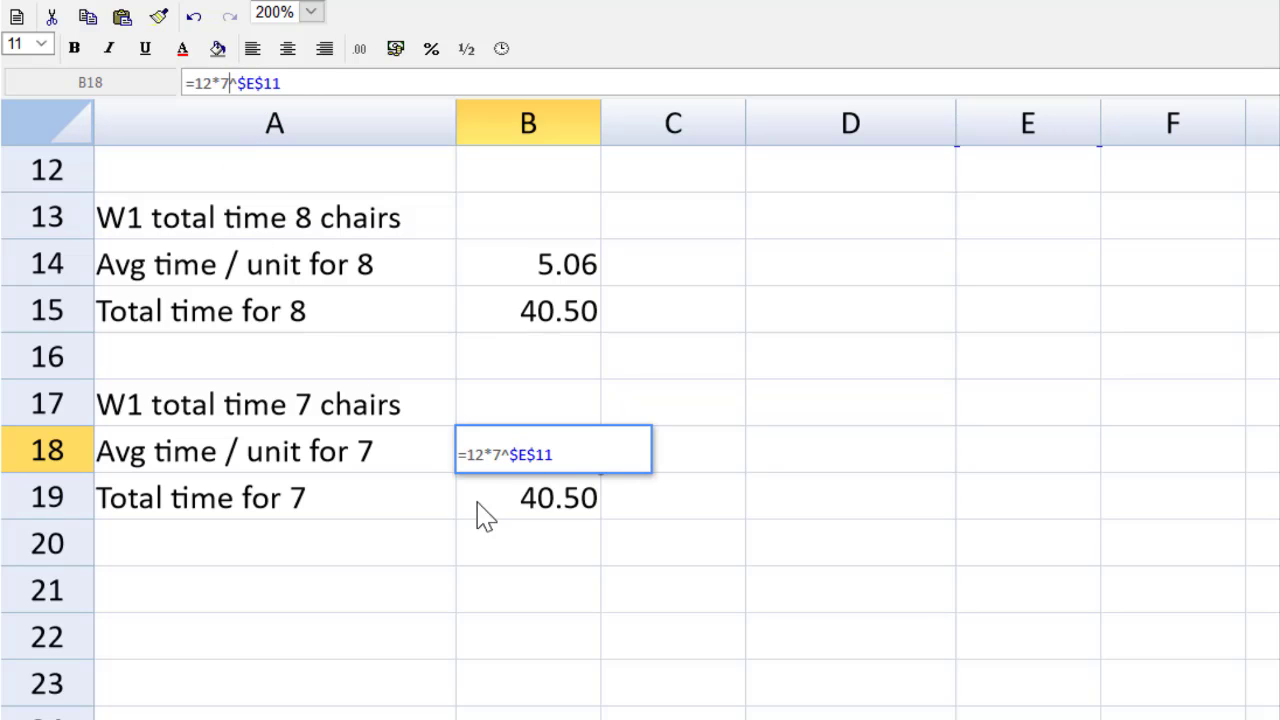
{"action": "left_click", "coordinate": [528, 500]}
{"action": "left_click", "coordinate": [297, 84]}
{"action": "key", "text": "BackSpace"}
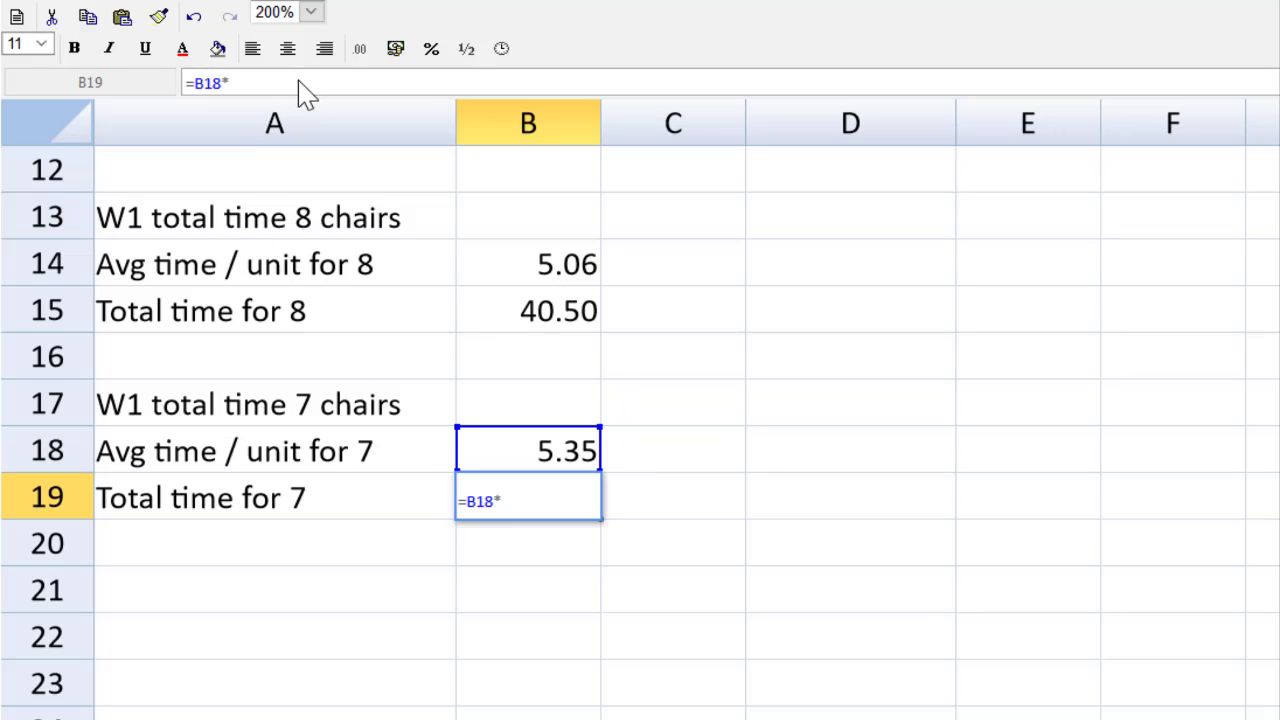
{"action": "type", "text": "7"}
{"action": "key", "text": "Return"}
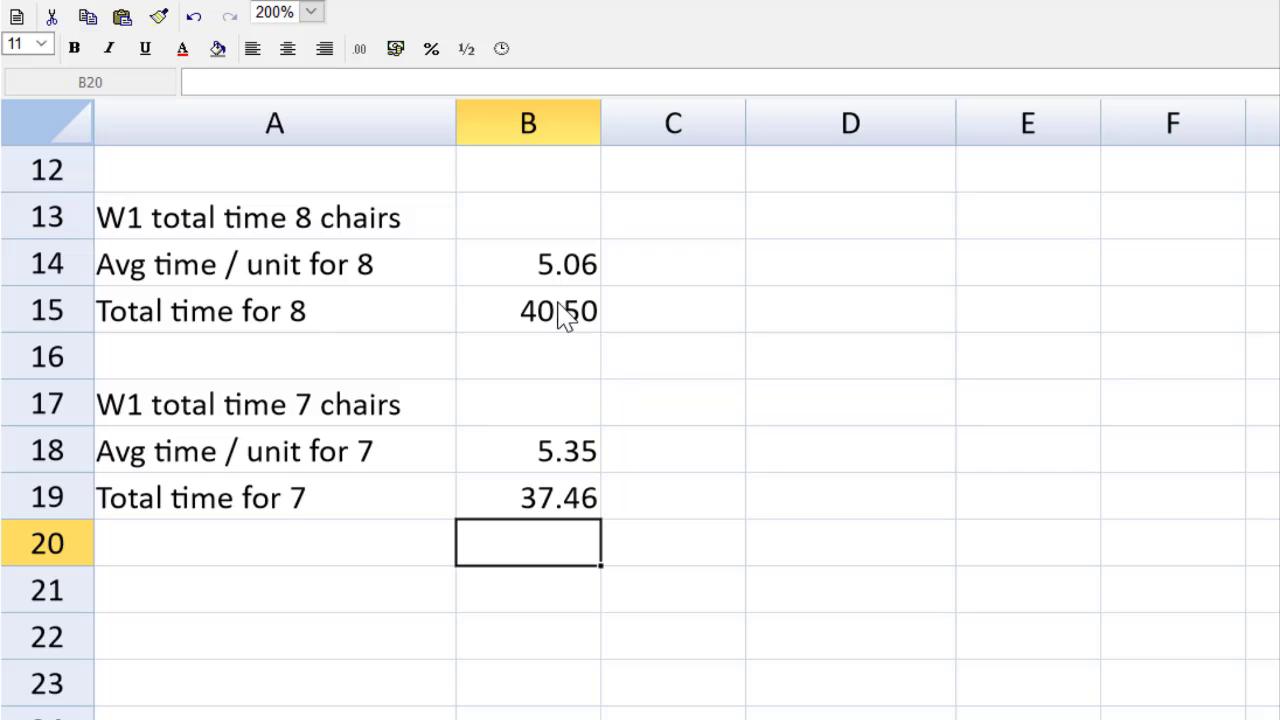
{"action": "scroll", "coordinate": [566, 316], "scroll_direction": "up", "scroll_amount": 1}
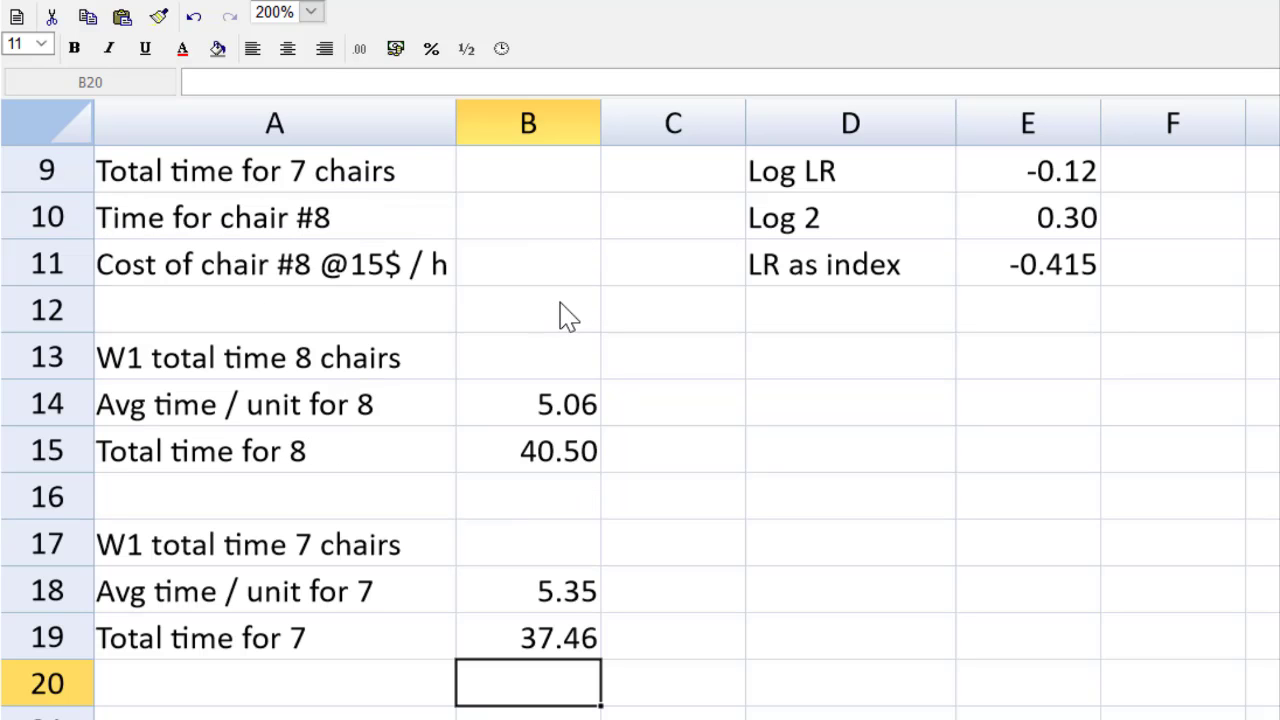
{"action": "scroll", "coordinate": [566, 316], "scroll_direction": "up", "scroll_amount": 1}
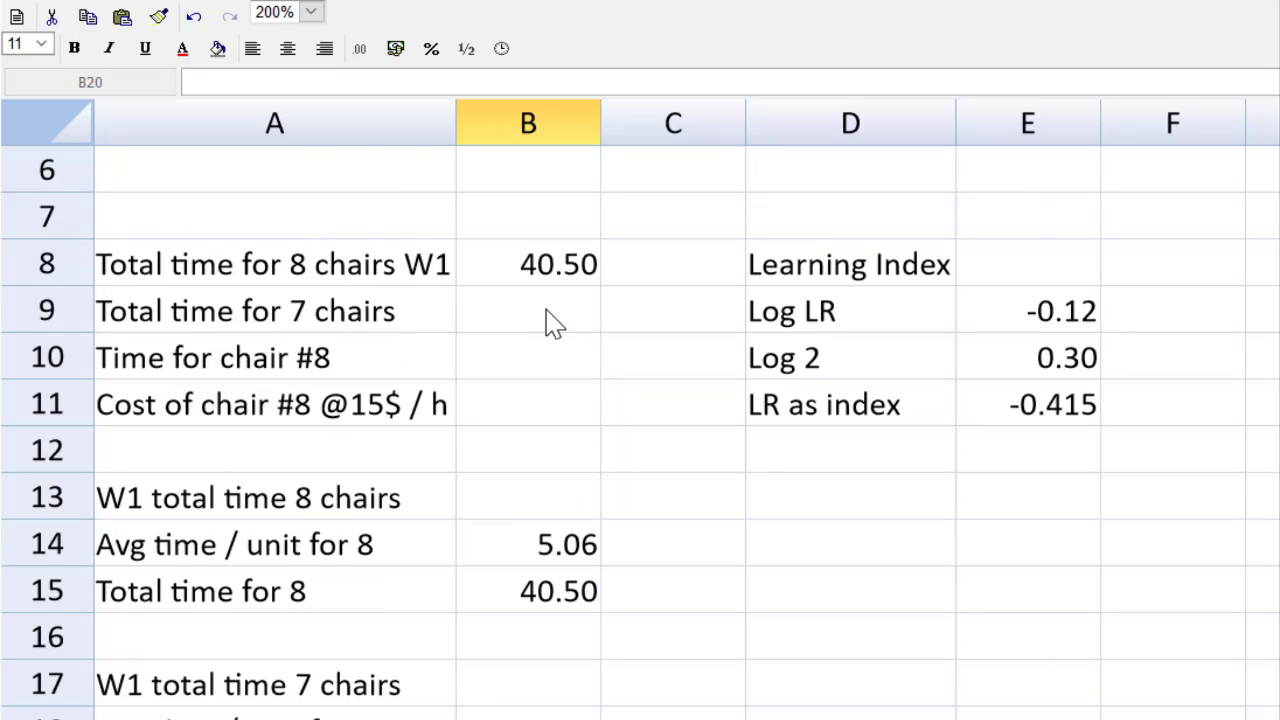
{"action": "left_click", "coordinate": [548, 320]}
Step: Link the 7-chair total time to the 37.46 total in B19
{"action": "type", "text": "="}
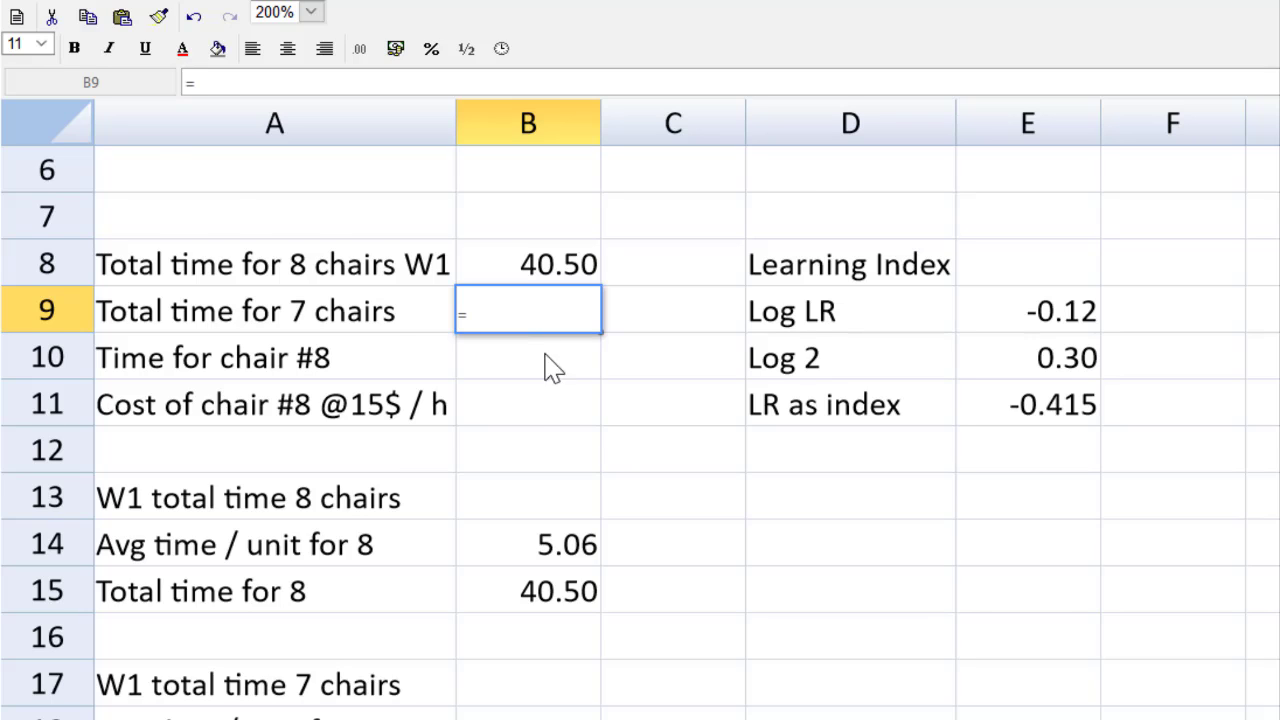
{"action": "scroll", "coordinate": [543, 390], "scroll_direction": "down", "scroll_amount": 1}
{"action": "left_click", "coordinate": [510, 638]}
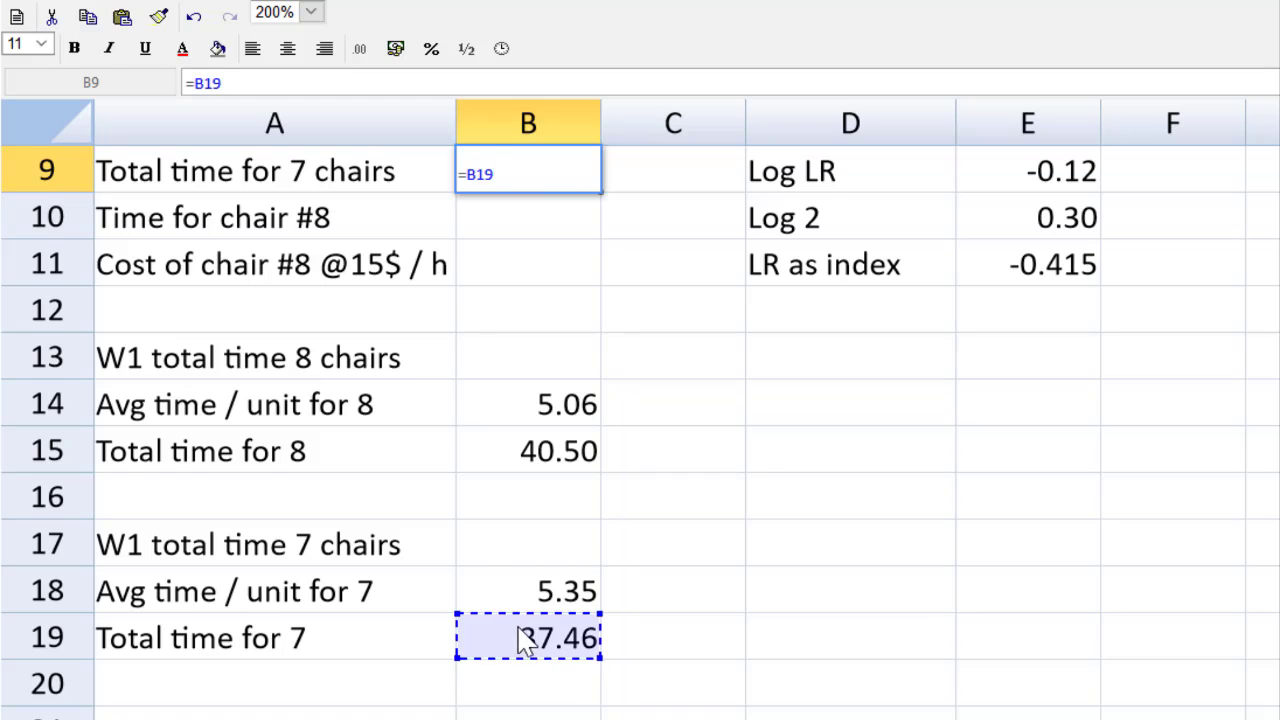
{"action": "key", "text": "Return"}
{"action": "scroll", "coordinate": [530, 615], "scroll_direction": "up", "scroll_amount": 1}
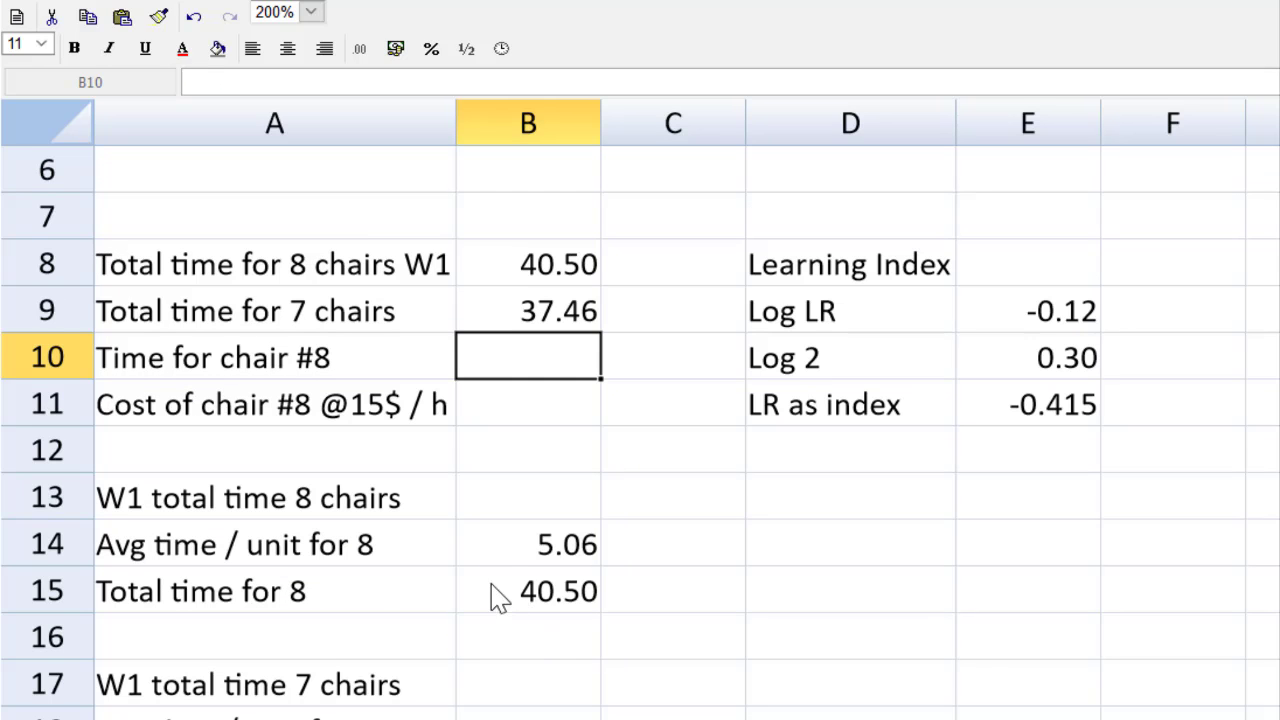
Step: Calculate chair #8 time as the 8-chair total B8 minus the 7-chair total B9
{"action": "type", "text": "="}
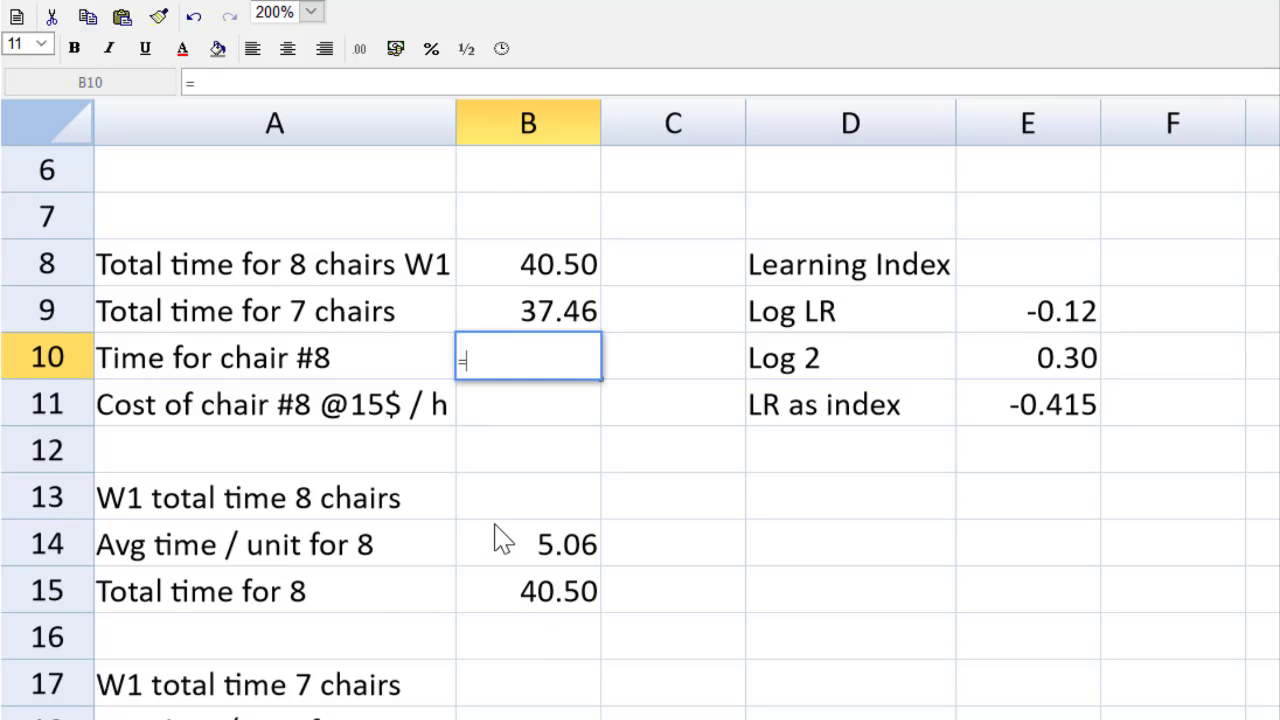
{"action": "left_click", "coordinate": [543, 281]}
{"action": "type", "text": "-"}
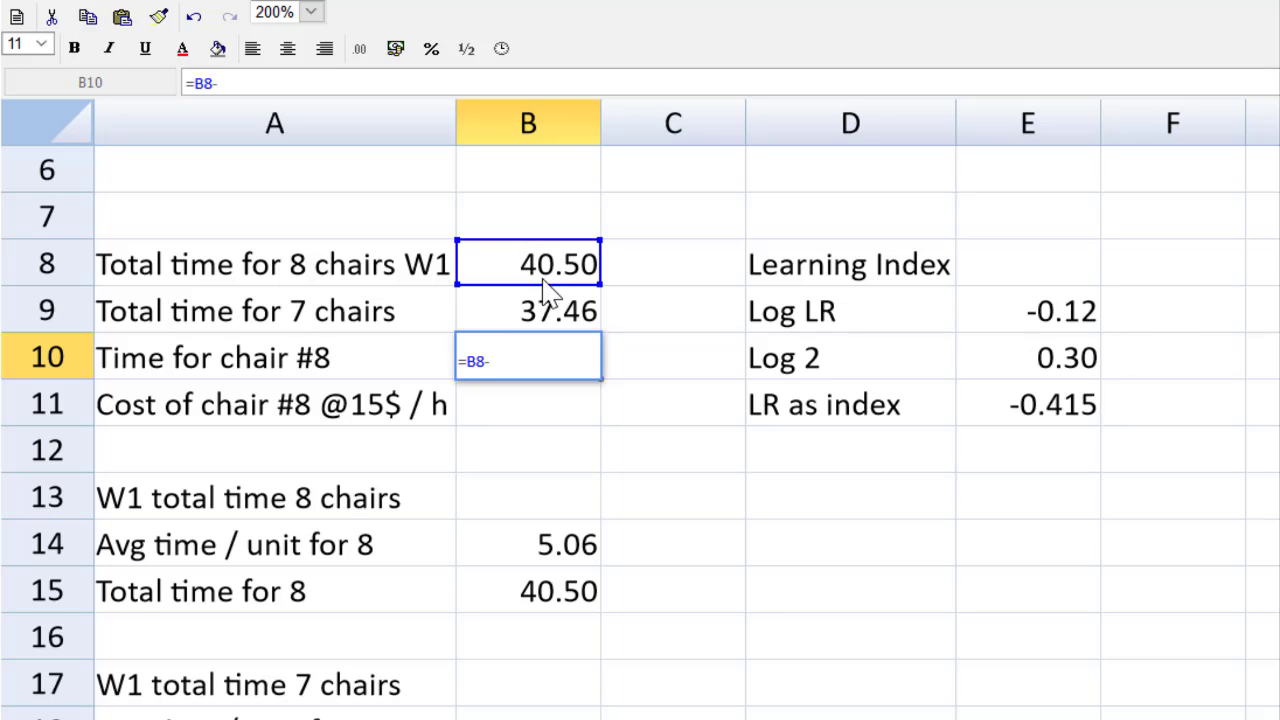
{"action": "left_click", "coordinate": [529, 327]}
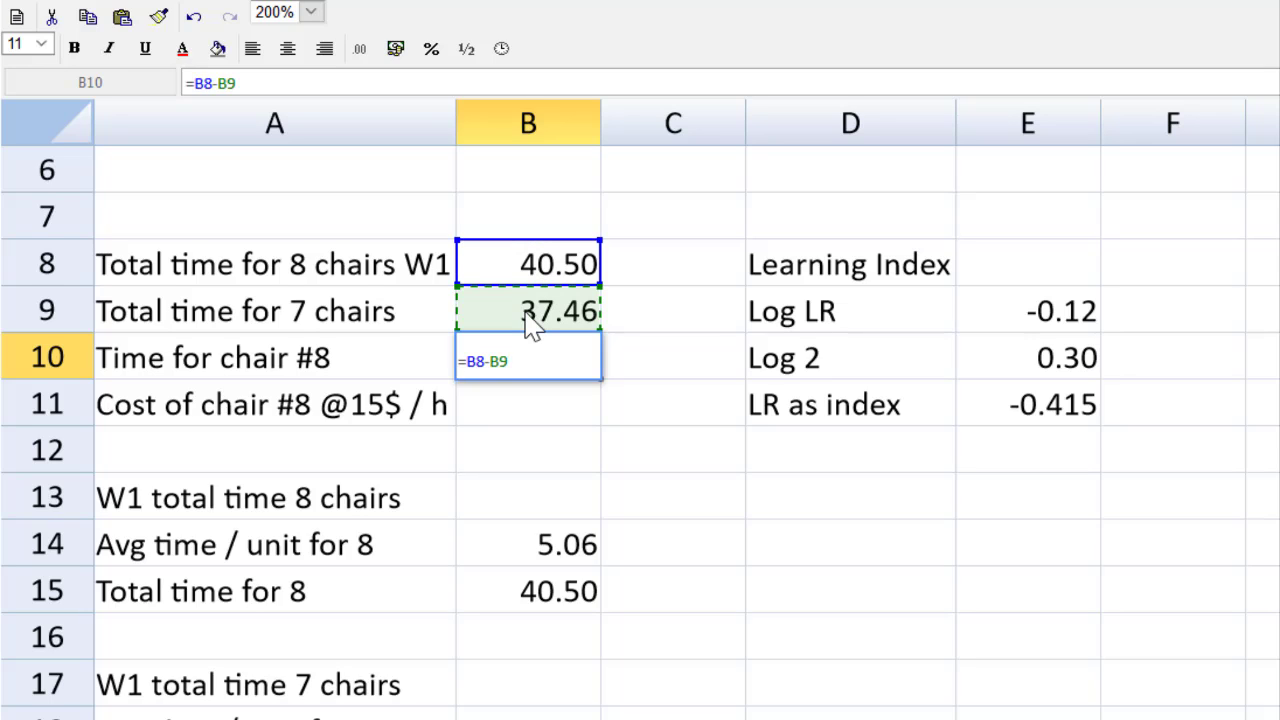
{"action": "key", "text": "Return"}
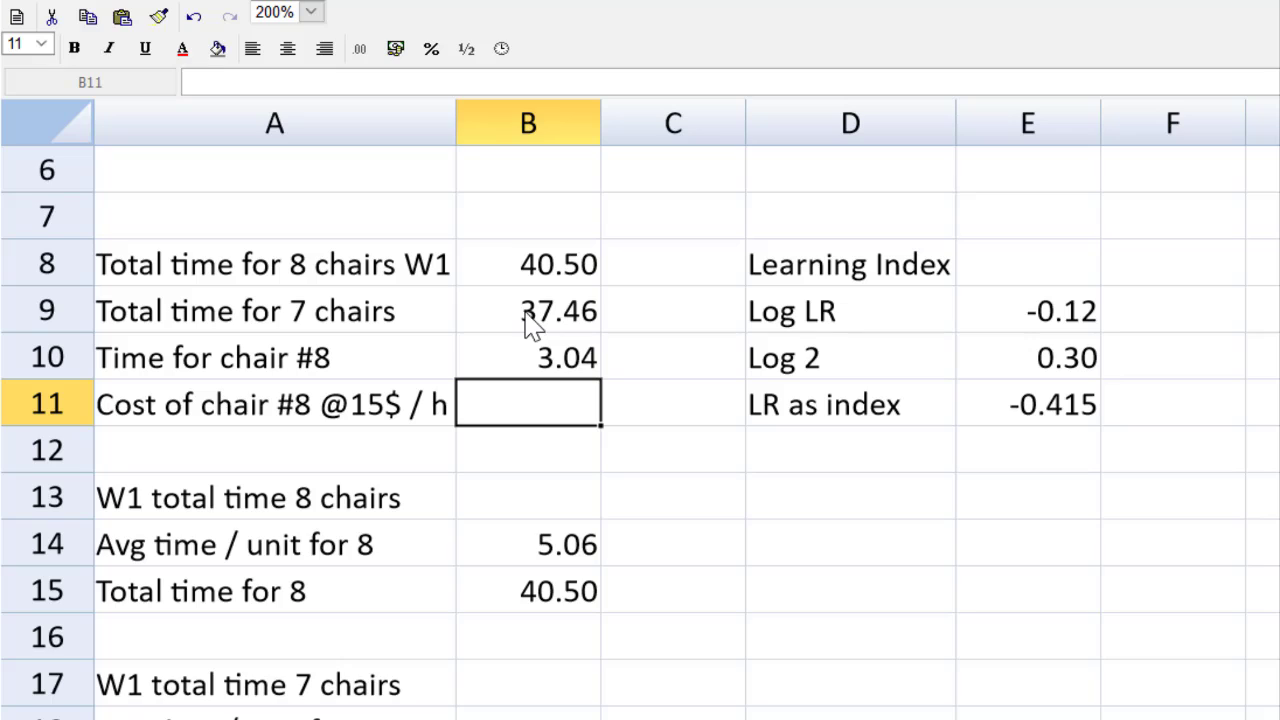
Step: Cost chair #8 labour at =B10*15, giving 45.65
{"action": "type", "text": "="}
{"action": "left_click", "coordinate": [503, 366]}
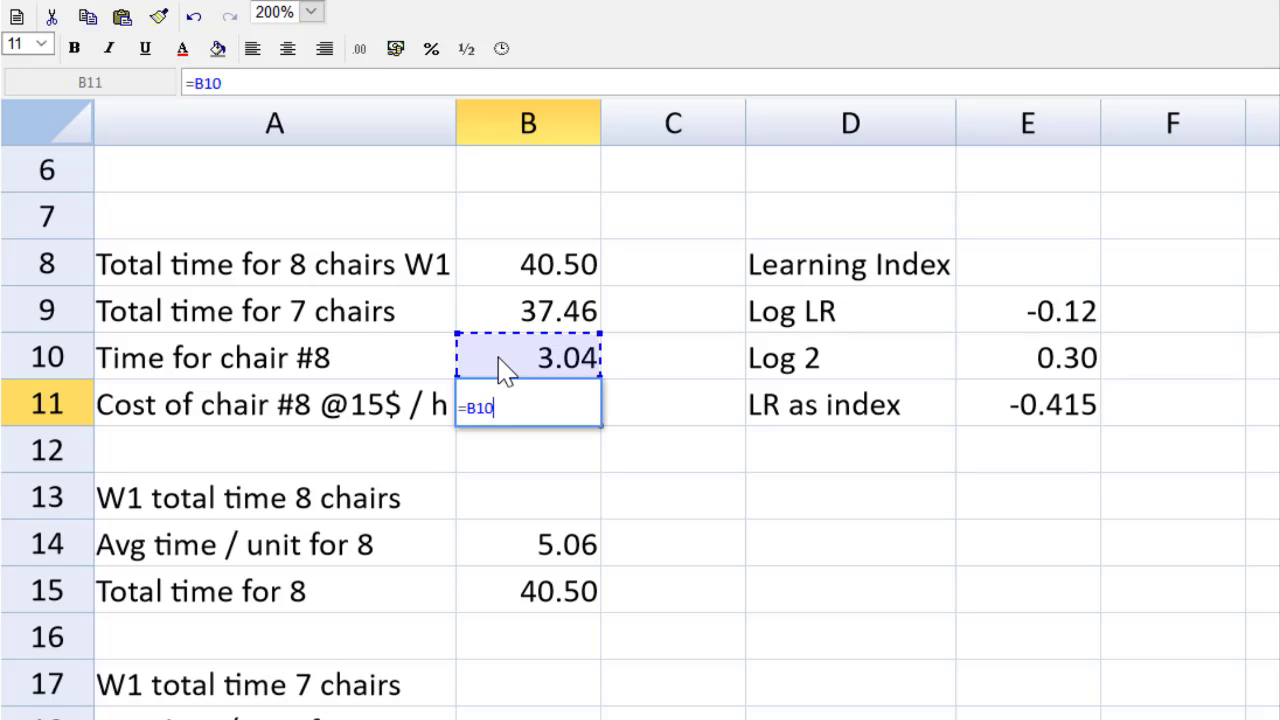
{"action": "type", "text": "*1"}
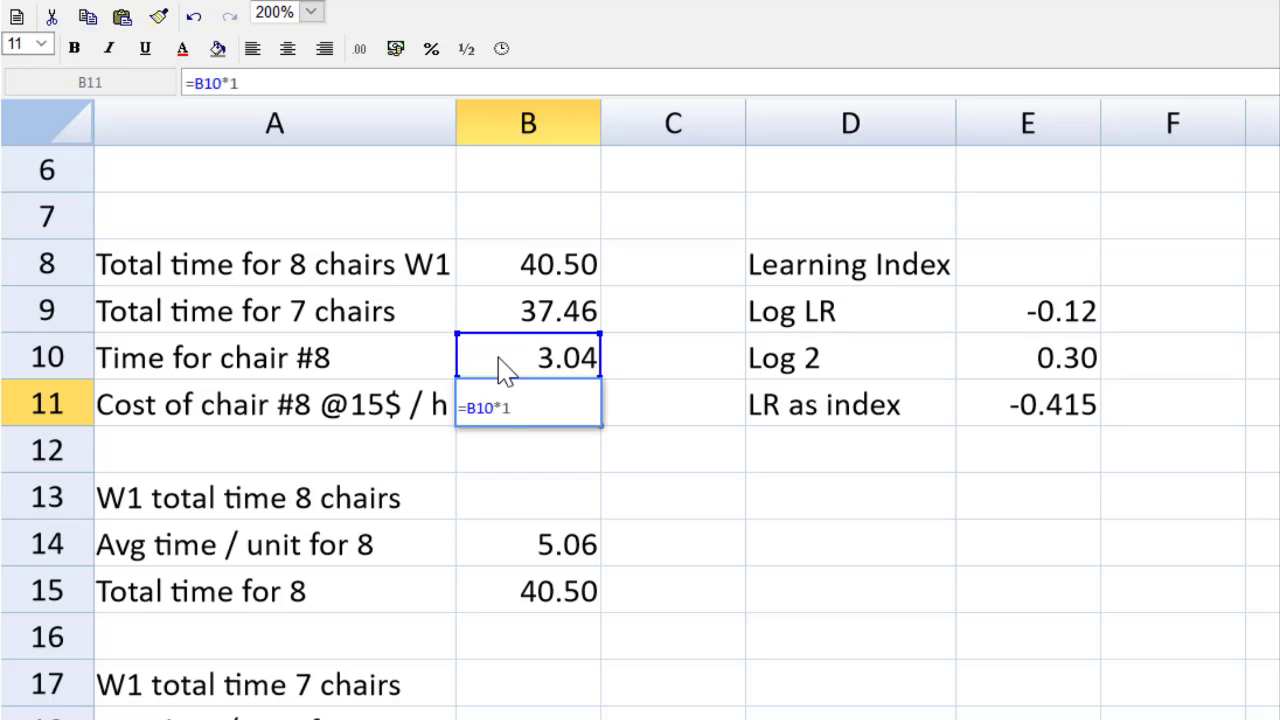
{"action": "type", "text": "5"}
{"action": "key", "text": "Return"}
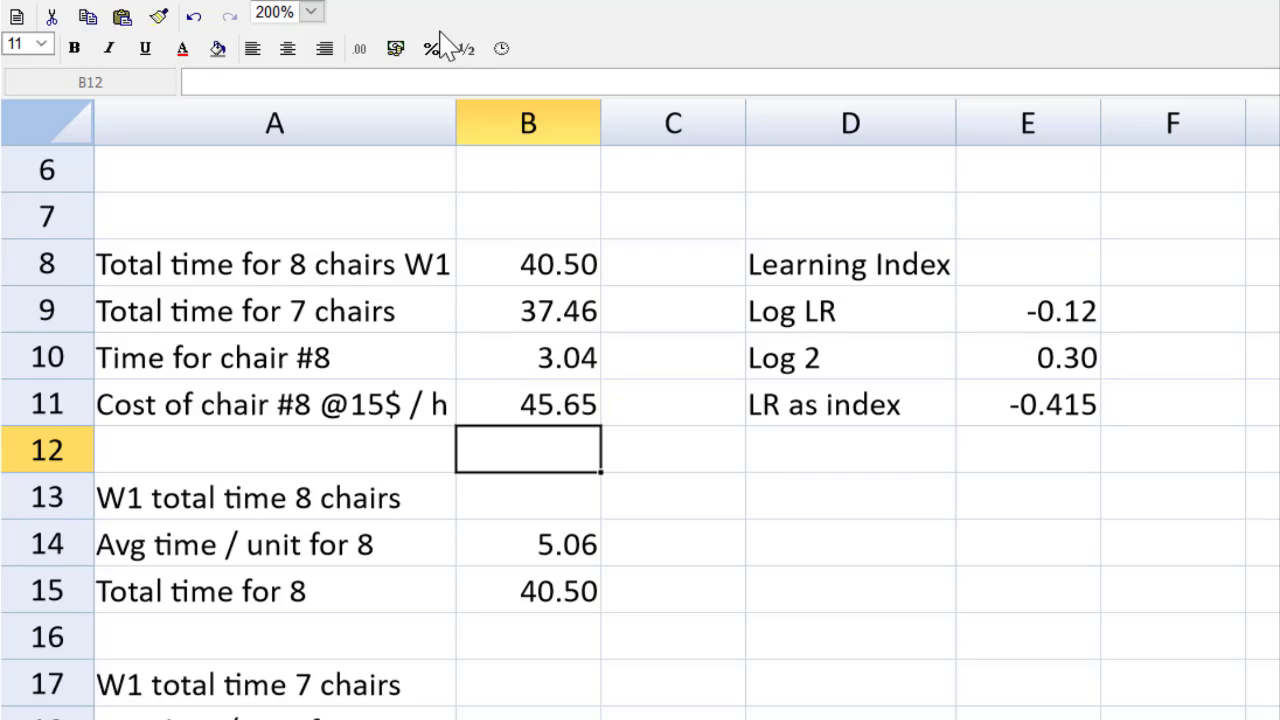
Step: Make the chair #8 cost label and value bold
{"action": "left_click", "coordinate": [205, 405]}
{"action": "left_click_drag", "start_coordinate": [447, 408], "coordinate": [474, 396]}
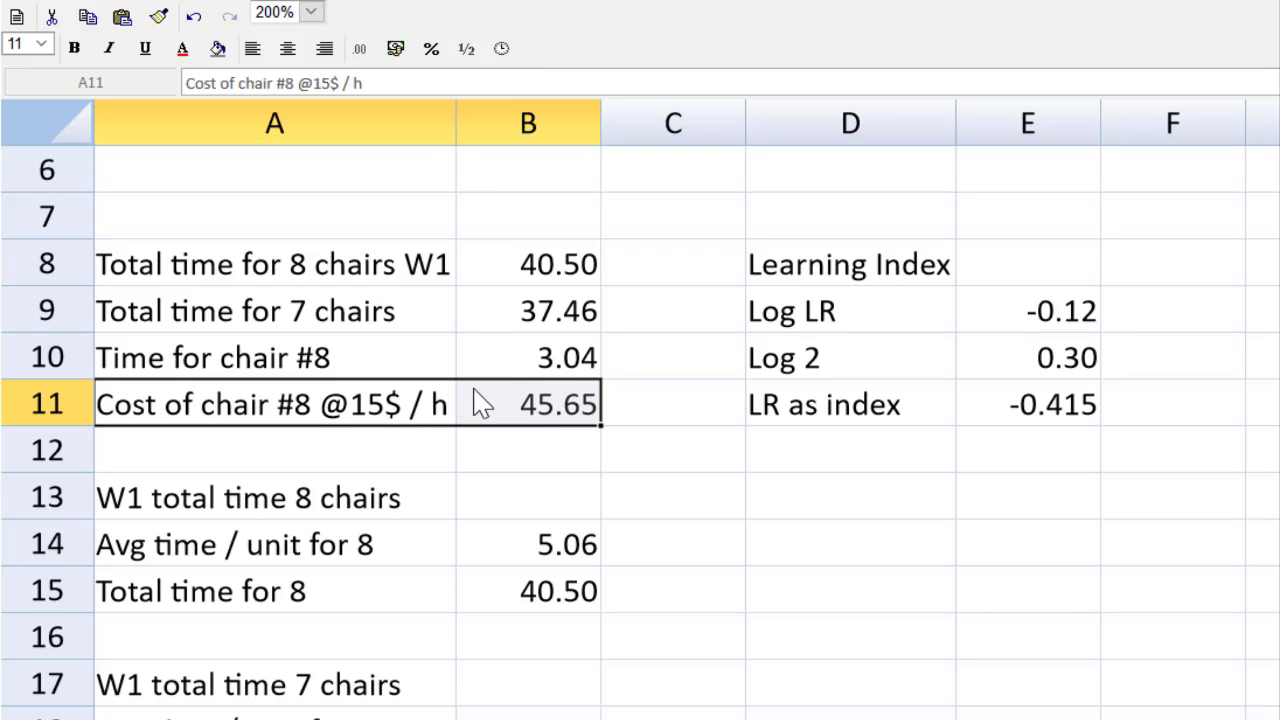
{"action": "key", "text": "ctrl+b"}
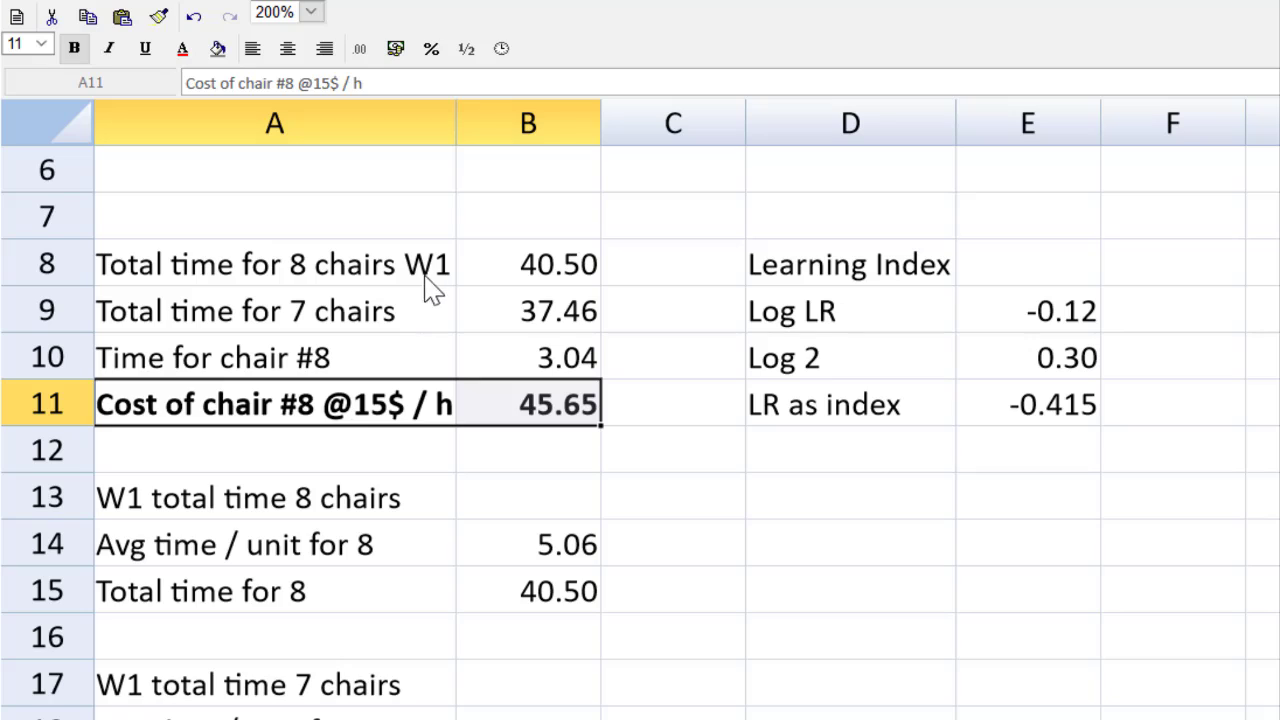
Step: Append 'W2' to the 7-chair total time label in A9 and zoom to 100%
{"action": "left_click", "coordinate": [416, 310]}
{"action": "left_click", "coordinate": [455, 88]}
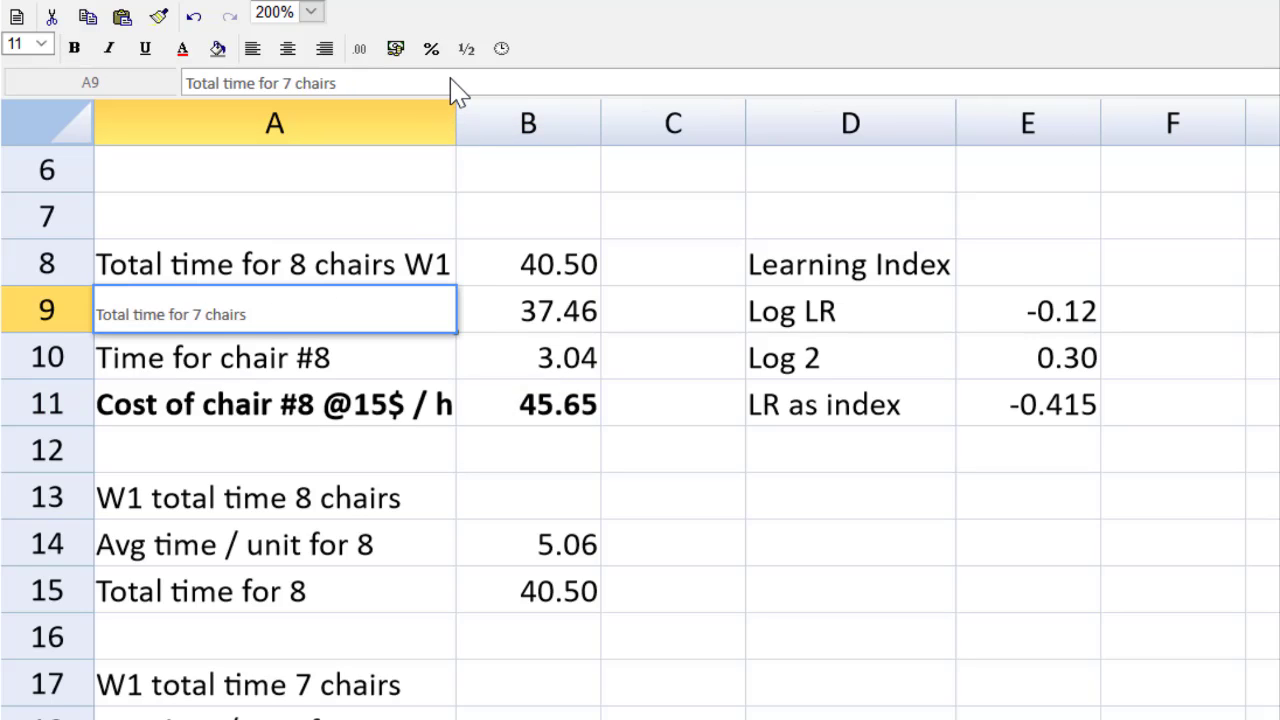
{"action": "type", "text": "W2"}
{"action": "key", "text": "Return"}
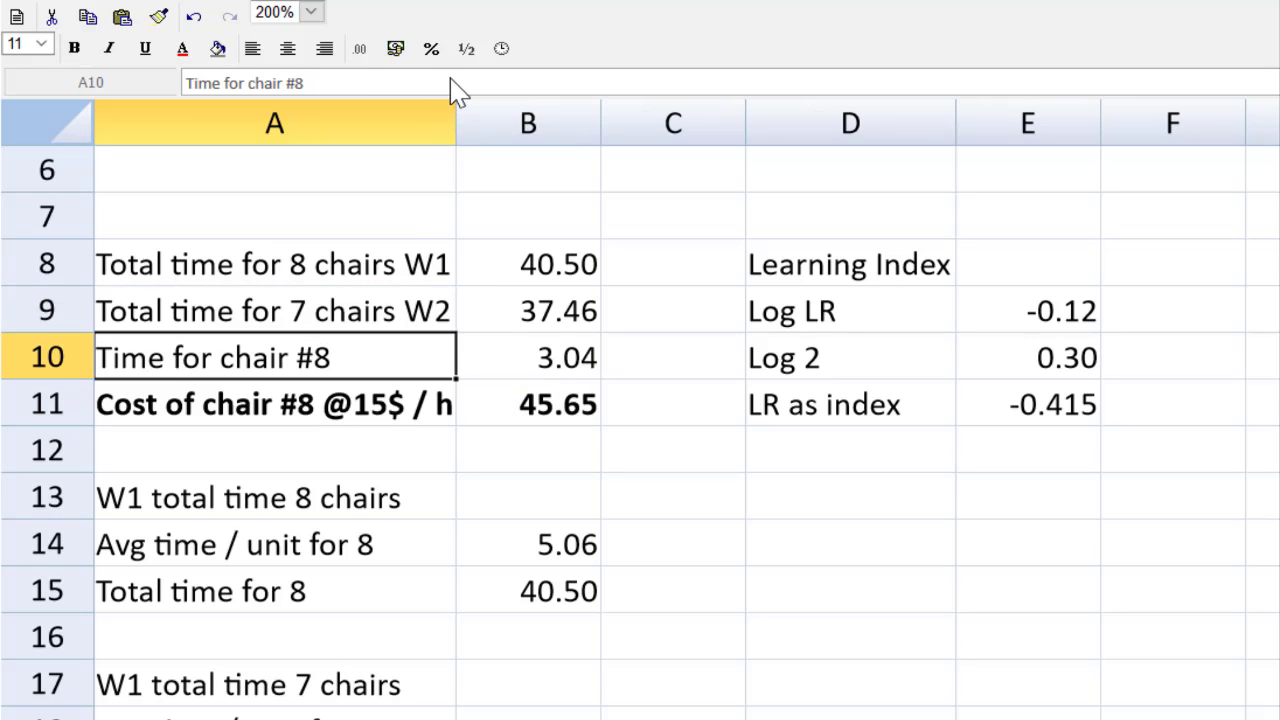
{"action": "left_click", "coordinate": [311, 11]}
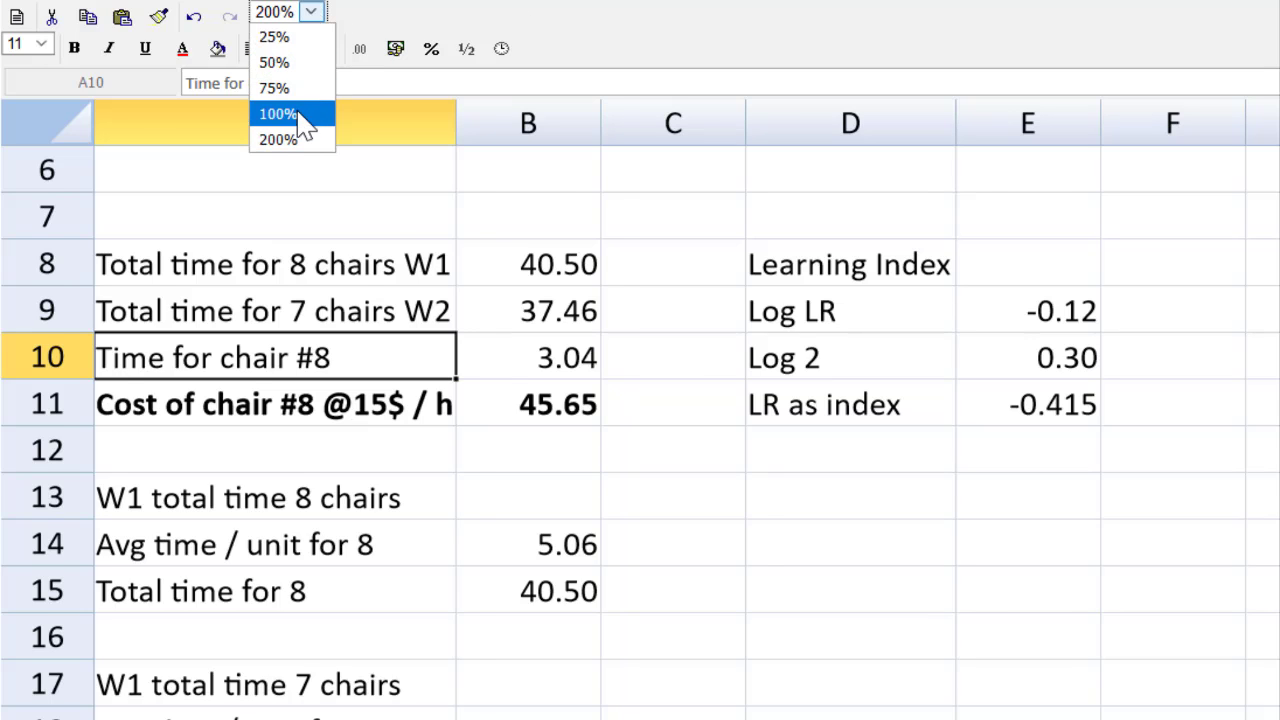
{"action": "left_click", "coordinate": [300, 114]}
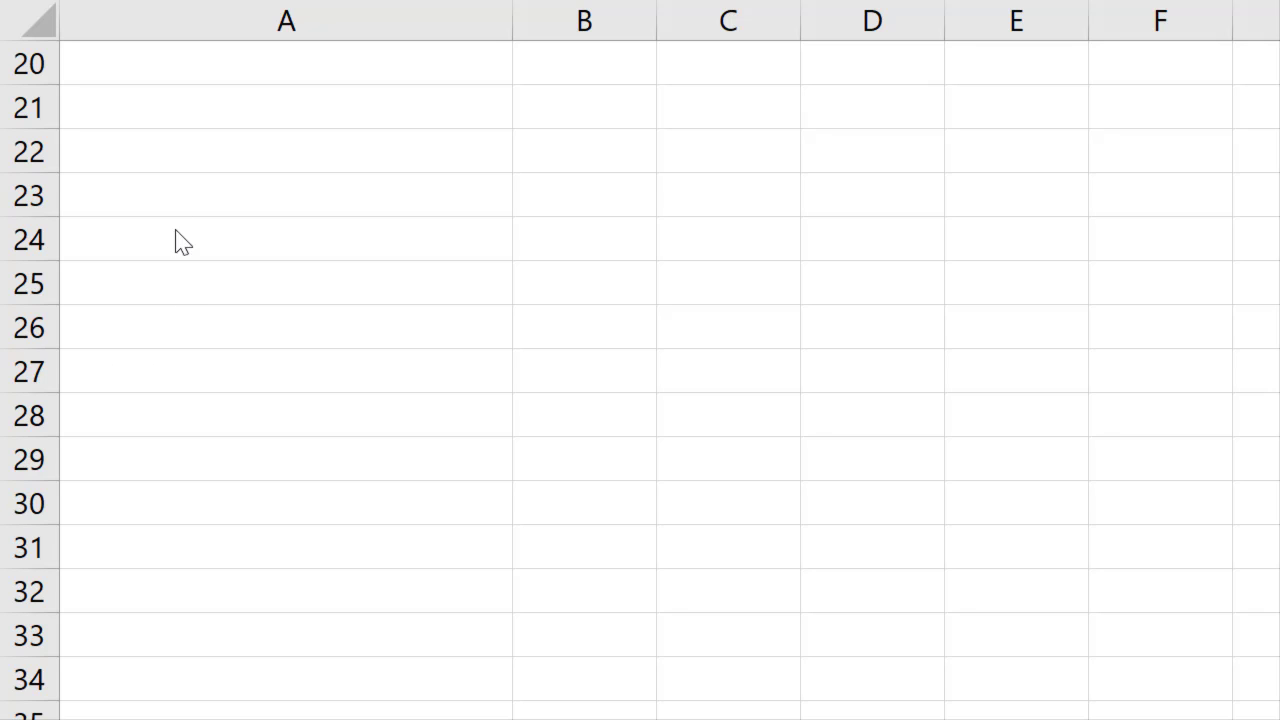
Step: Enter the labels 'Other VC' and 'Labor' in A22 and A23
{"action": "left_click", "coordinate": [158, 172]}
{"action": "left_click", "coordinate": [160, 169]}
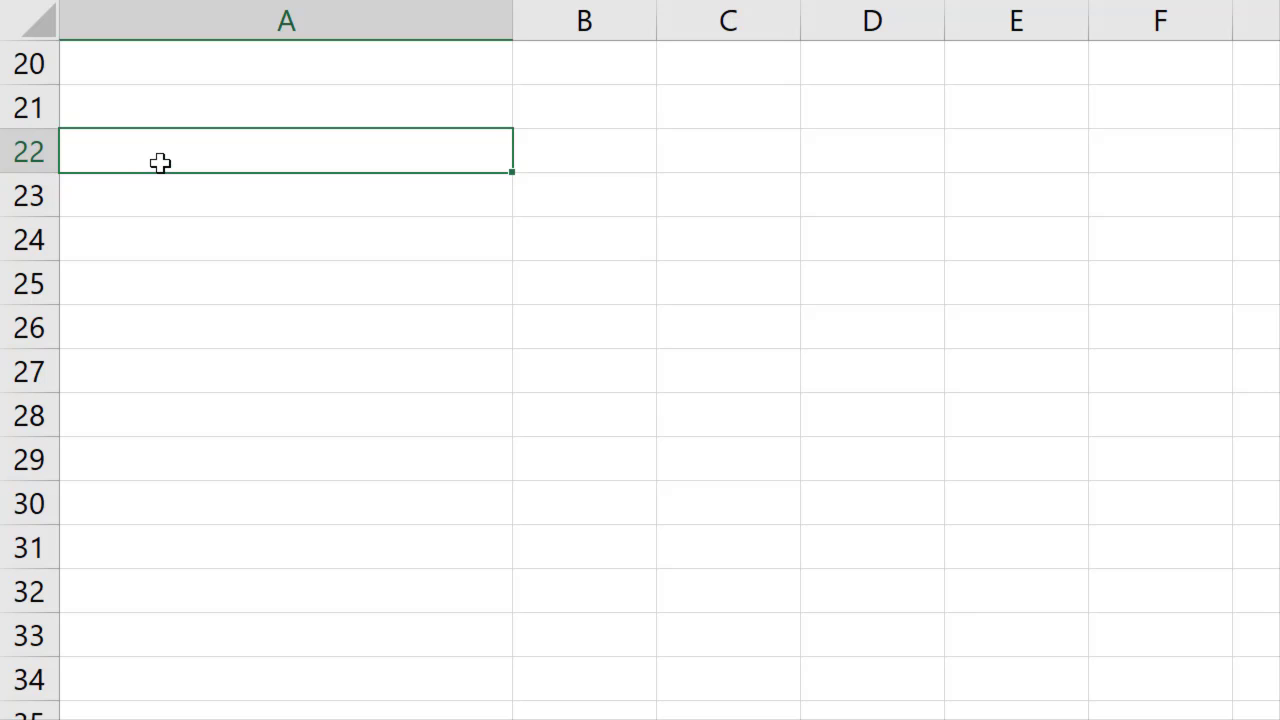
{"action": "left_click", "coordinate": [191, 122]}
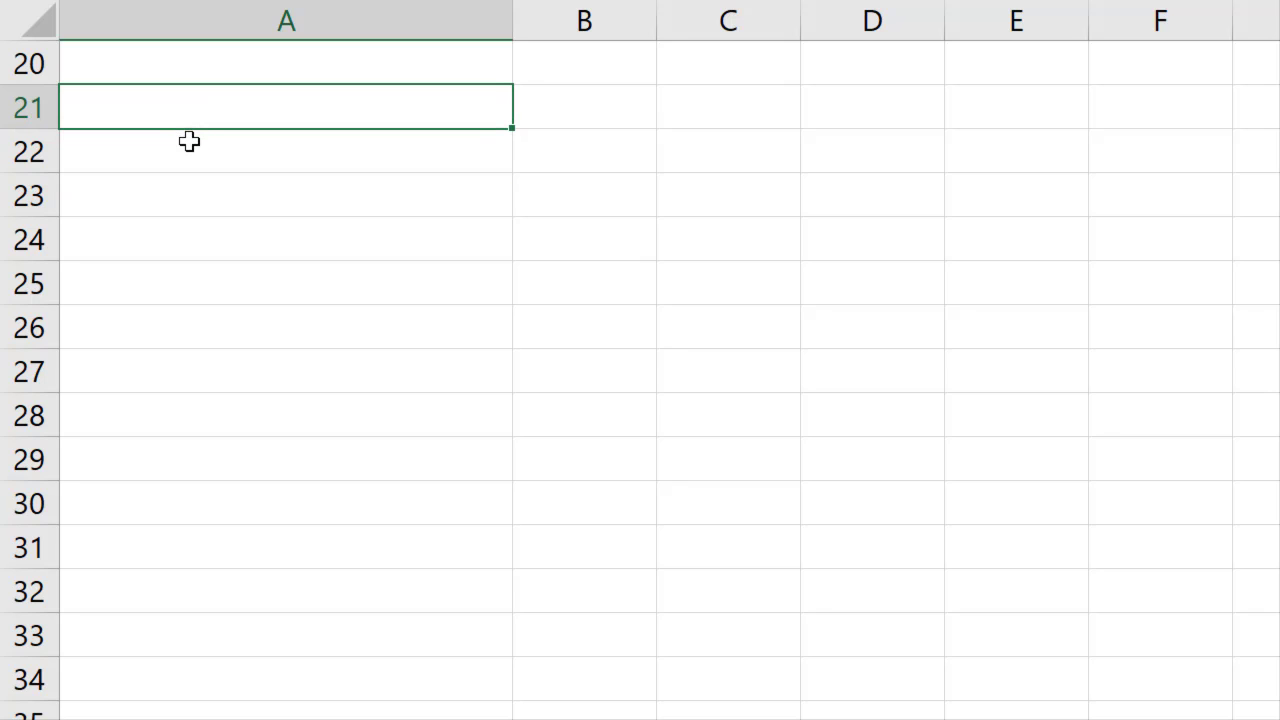
{"action": "left_click", "coordinate": [189, 149]}
{"action": "type", "text": "M"}
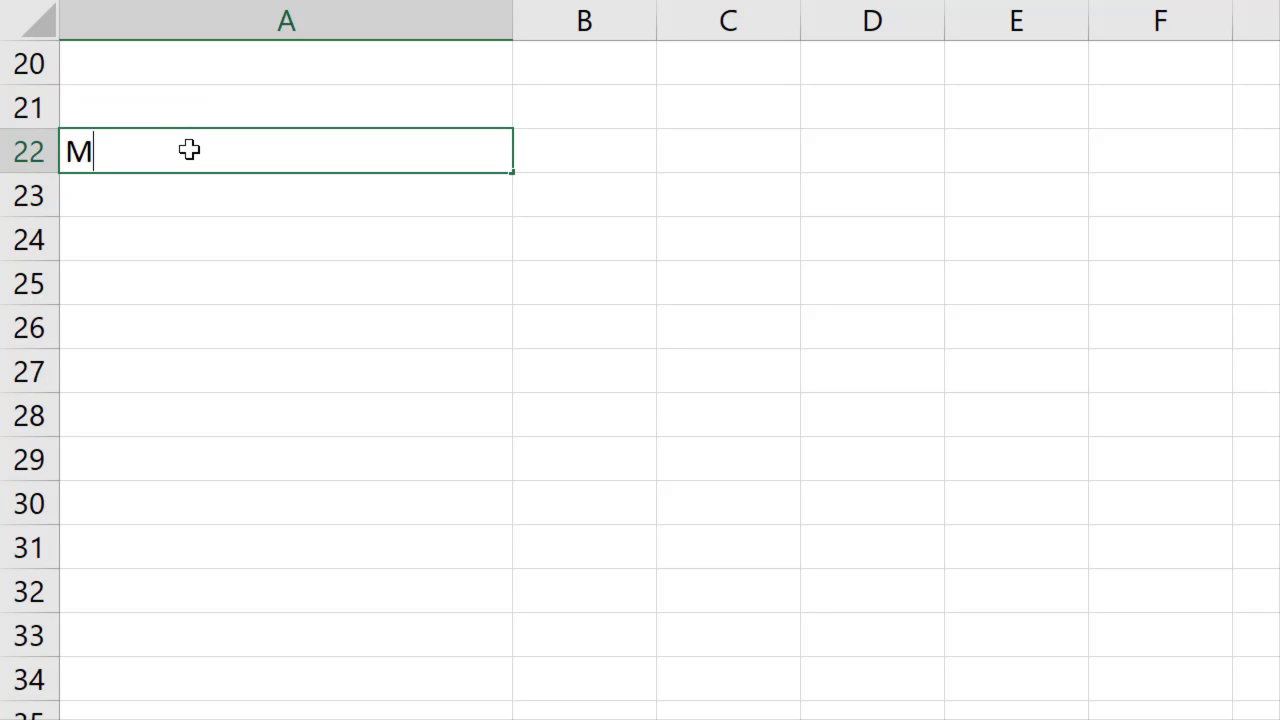
{"action": "key", "text": "BackSpace"}
{"action": "type", "text": "Other VC"}
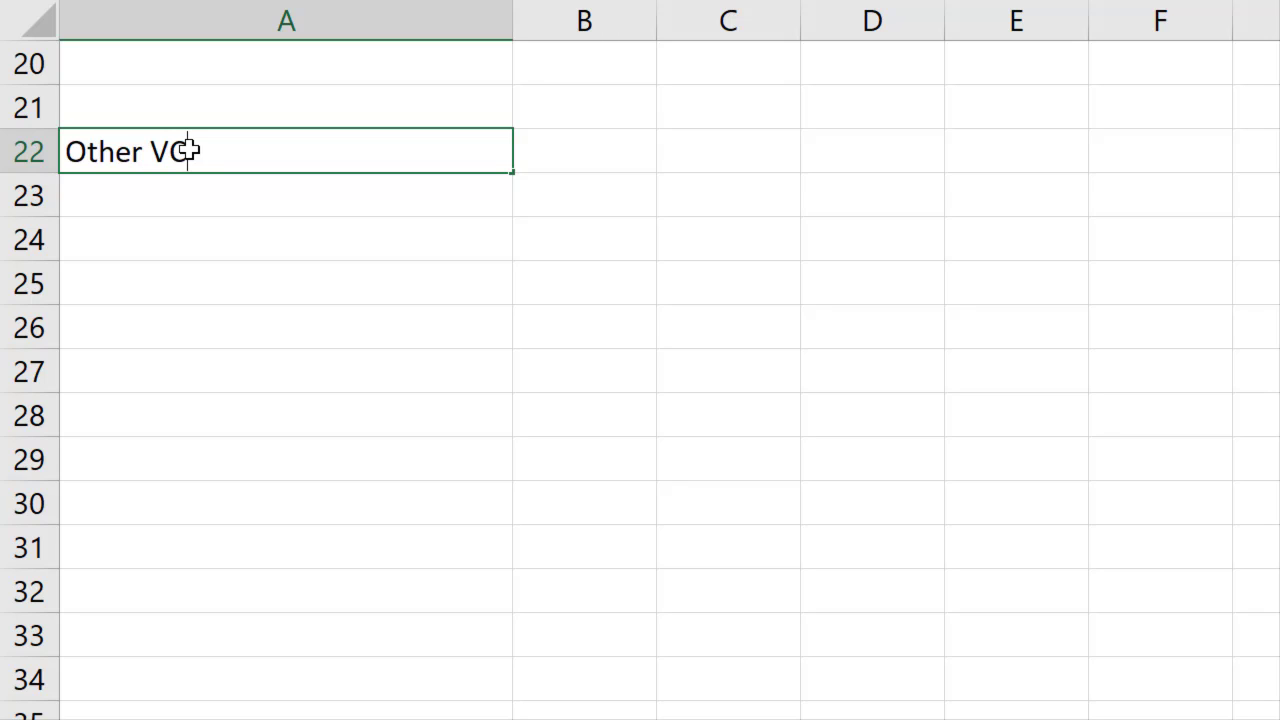
{"action": "key", "text": "Return"}
{"action": "type", "text": "Lz"}
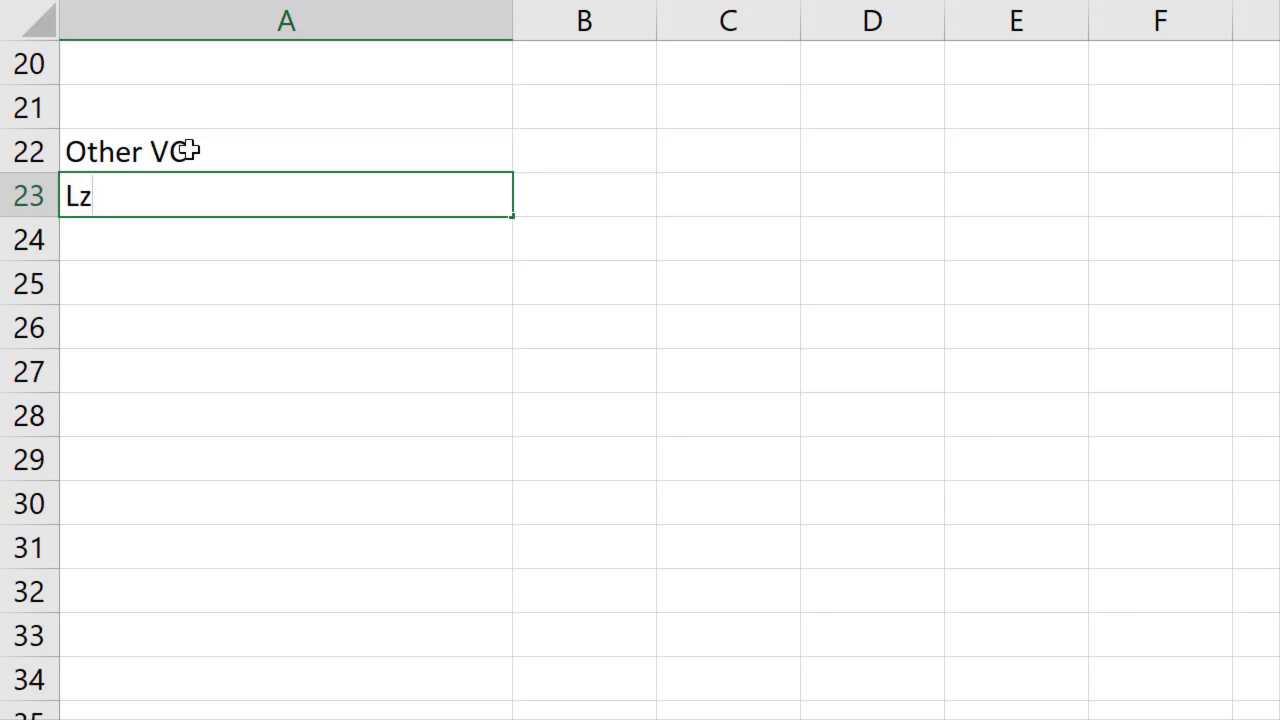
{"action": "key", "text": "BackSpace"}
{"action": "type", "text": "abor"}
{"action": "key", "text": "Return"}
Step: Add 'Total VC' and 'Mark up 50%' labels in A24 and A25
{"action": "type", "text": "Total VC"}
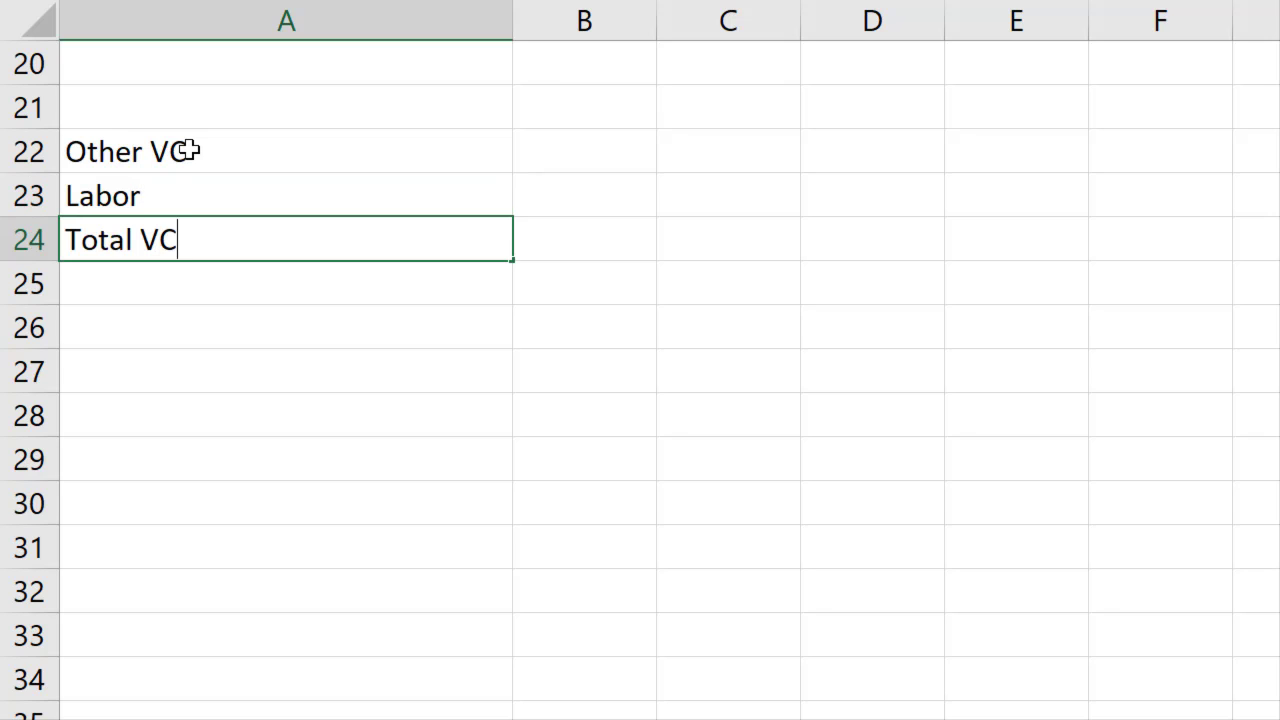
{"action": "key", "text": "Return"}
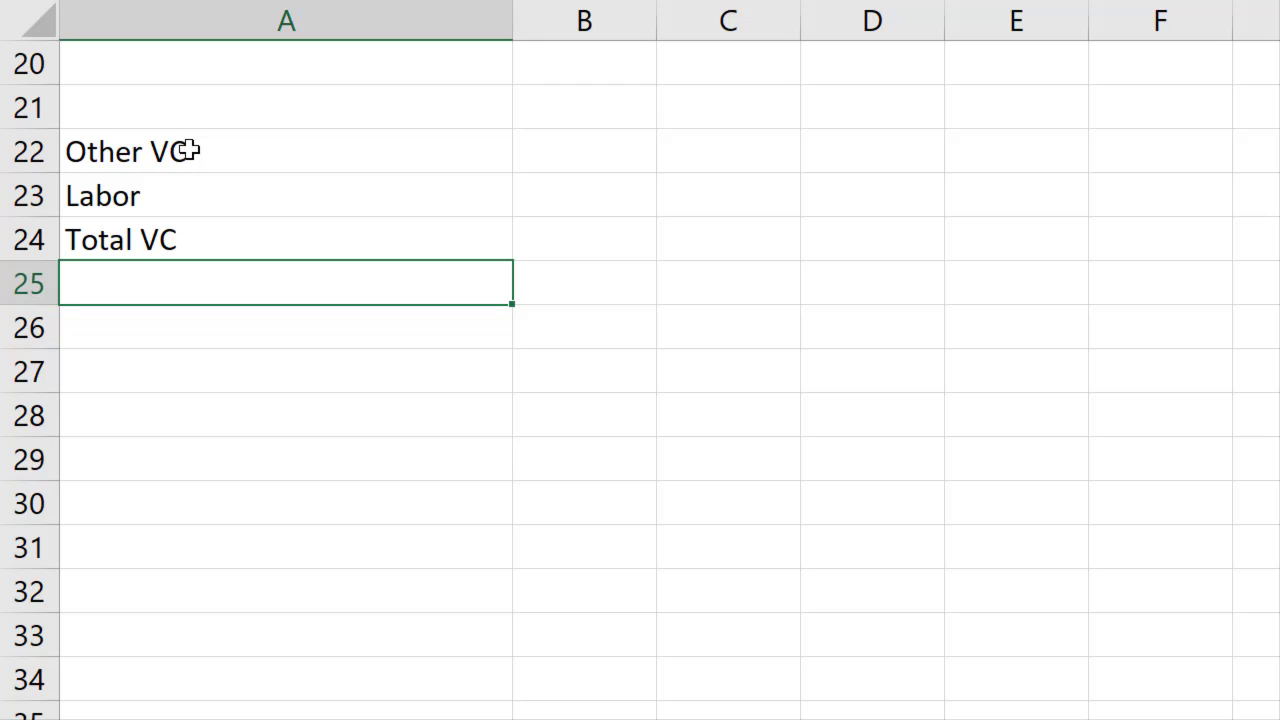
{"action": "type", "text": "Mark u"}
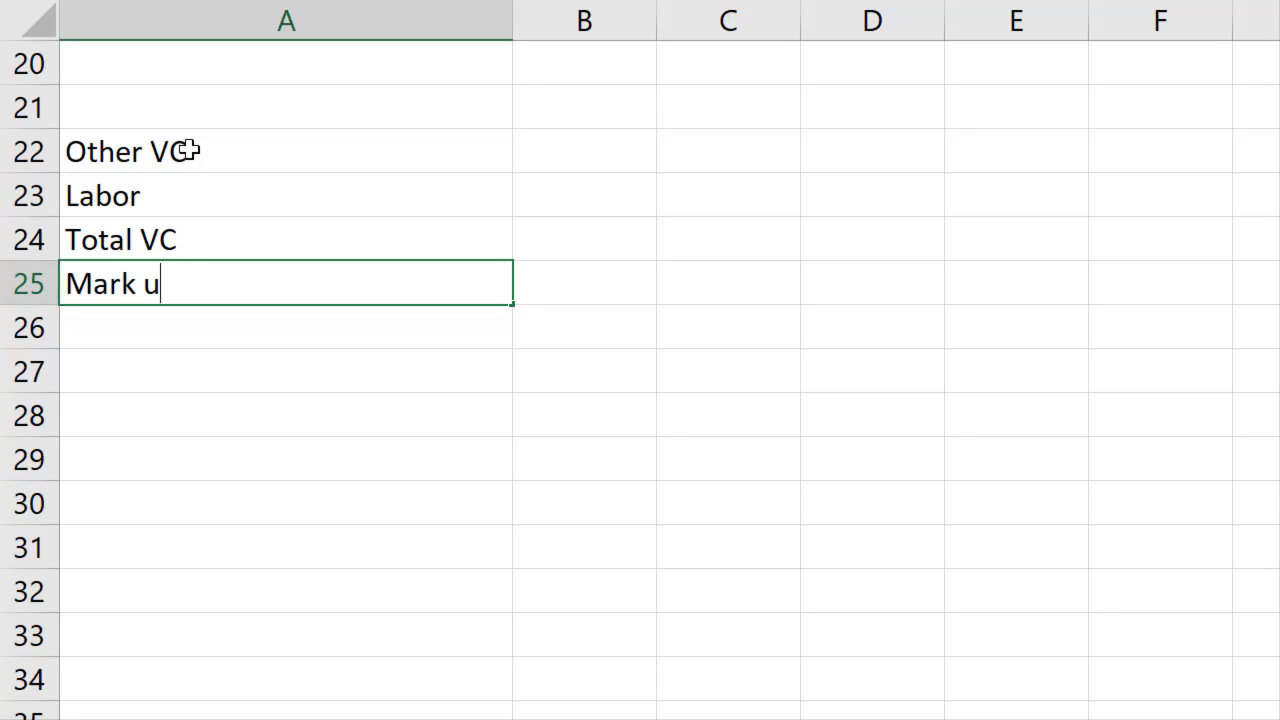
{"action": "type", "text": "p 50%"}
{"action": "key", "text": "Tab"}
{"action": "key", "text": "Up"}
{"action": "key", "text": "Up"}
{"action": "key", "text": "Up"}
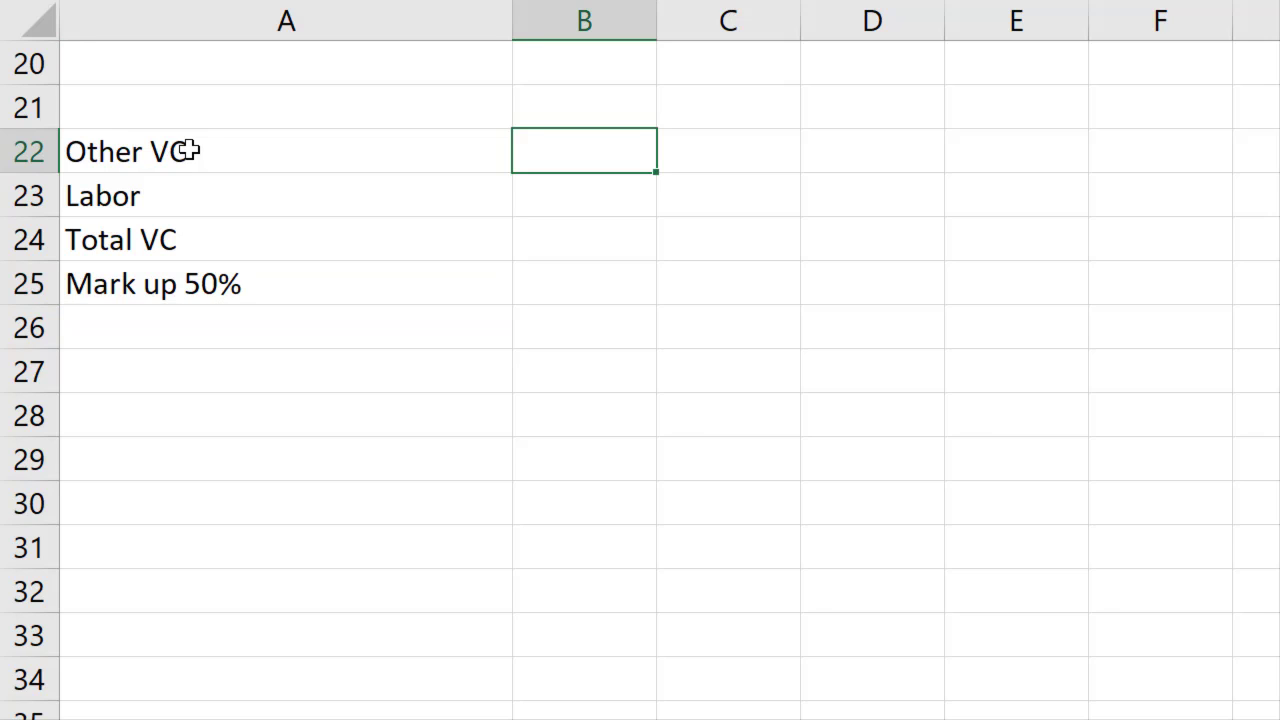
Step: Enter other variable cost 230 and link labour to B11, giving 45.65
{"action": "type", "text": "230"}
{"action": "key", "text": "Return"}
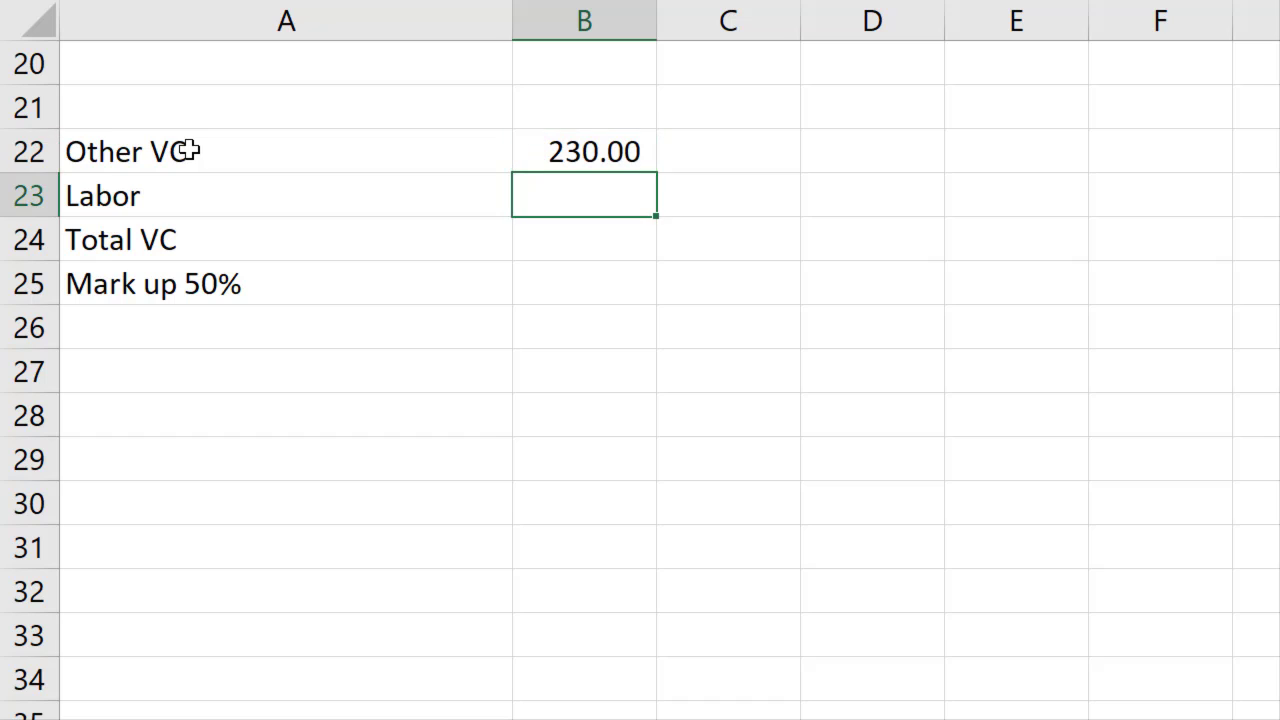
{"action": "type", "text": "=b11"}
{"action": "key", "text": "Return"}
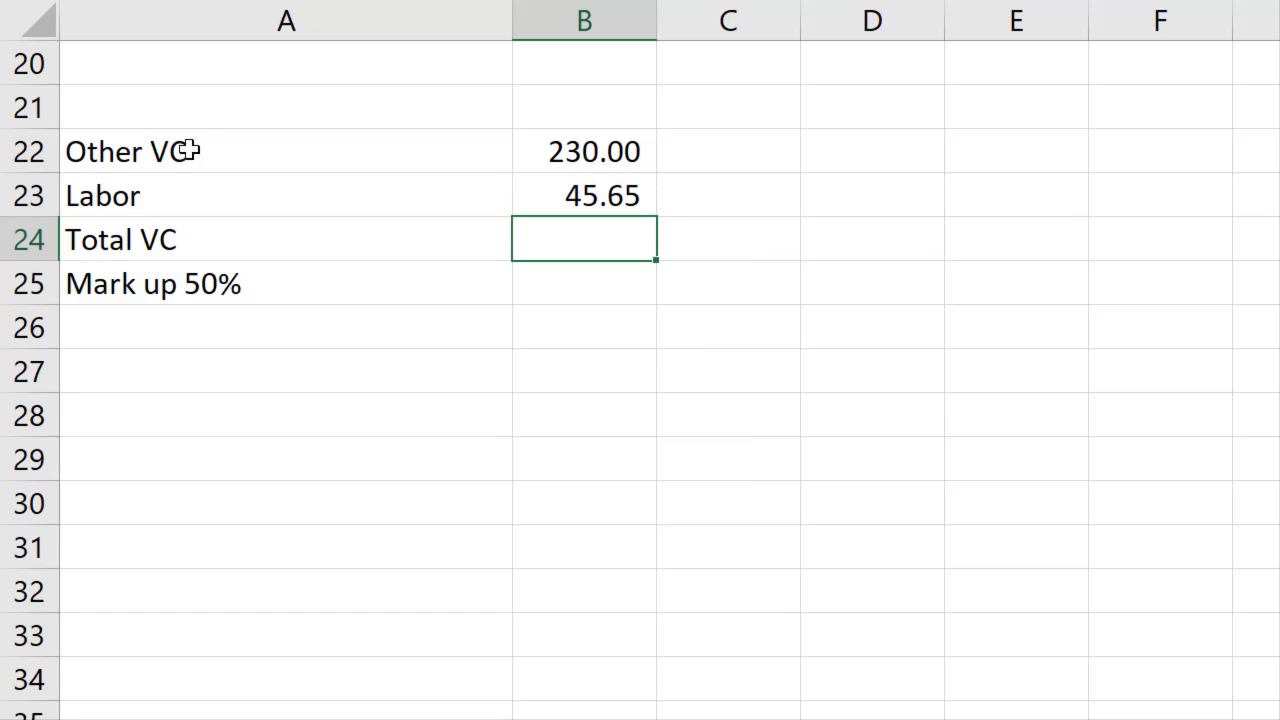
Step: Total variable costs with =SUM(B22:B23) and price them at =B24*1.5, giving 413.48
{"action": "type", "text": "=sum("}
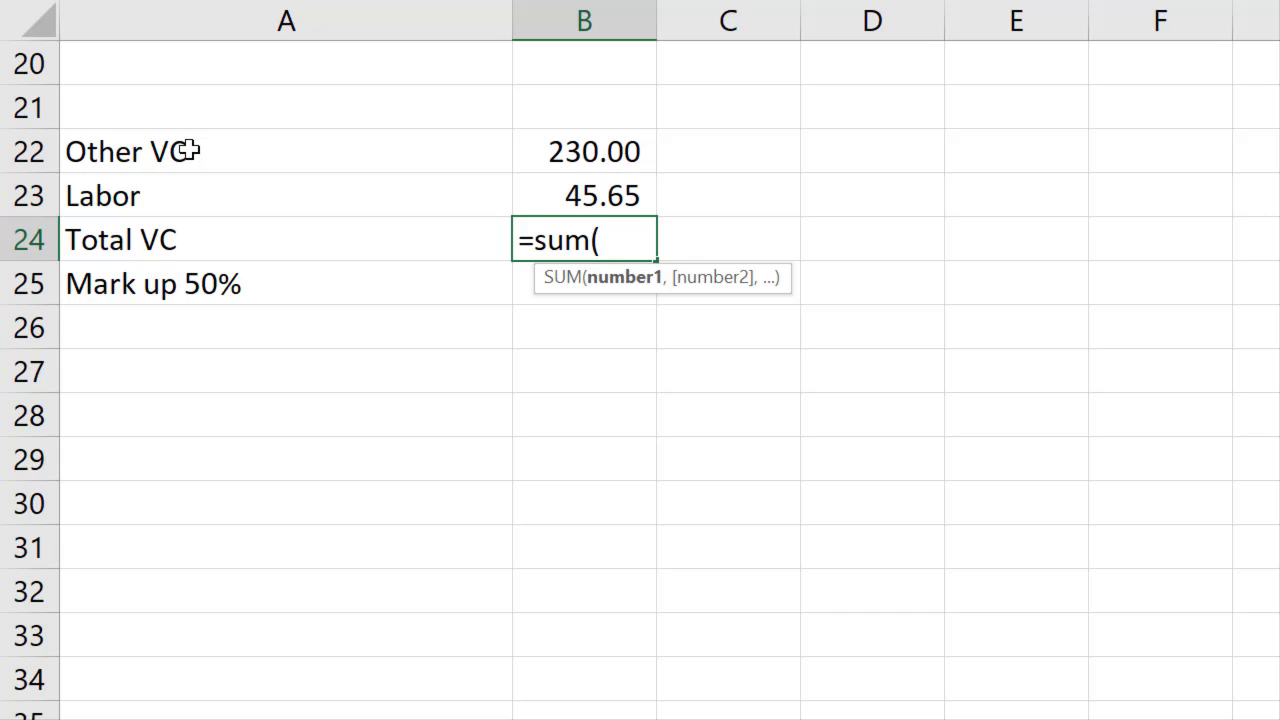
{"action": "left_click_drag", "start_coordinate": [546, 151], "coordinate": [560, 183]}
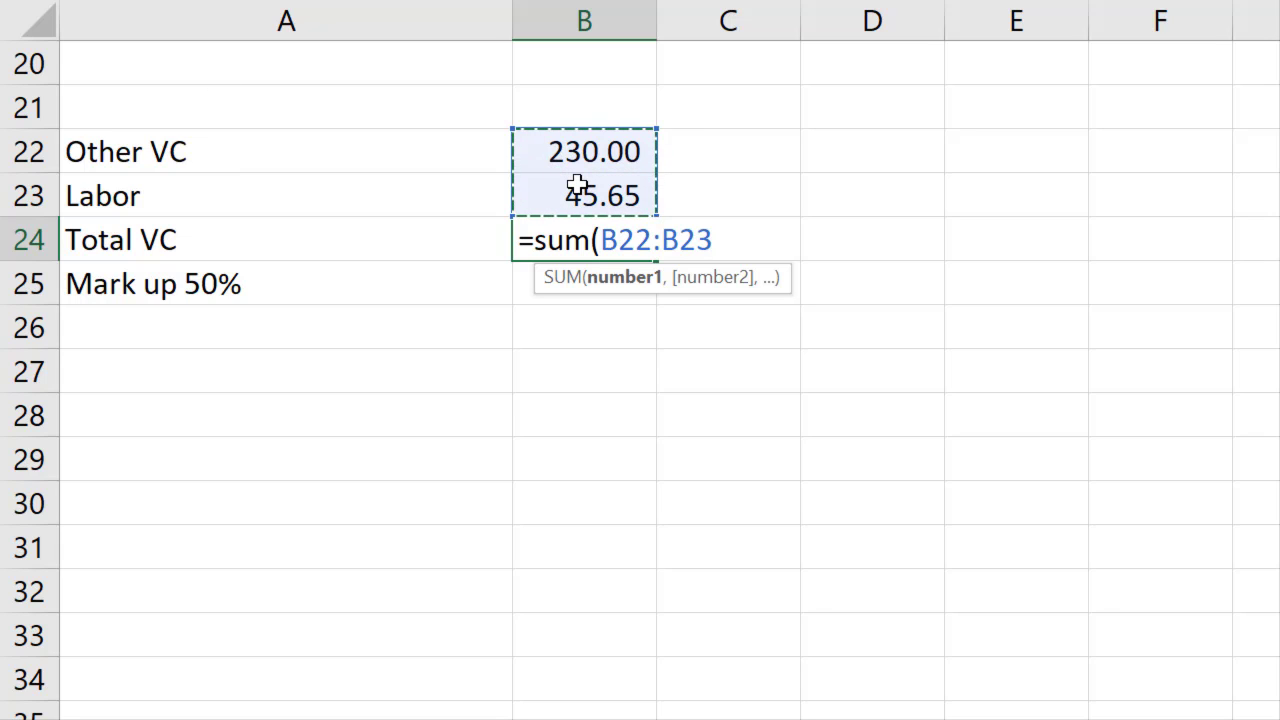
{"action": "type", "text": ")"}
{"action": "key", "text": "Return"}
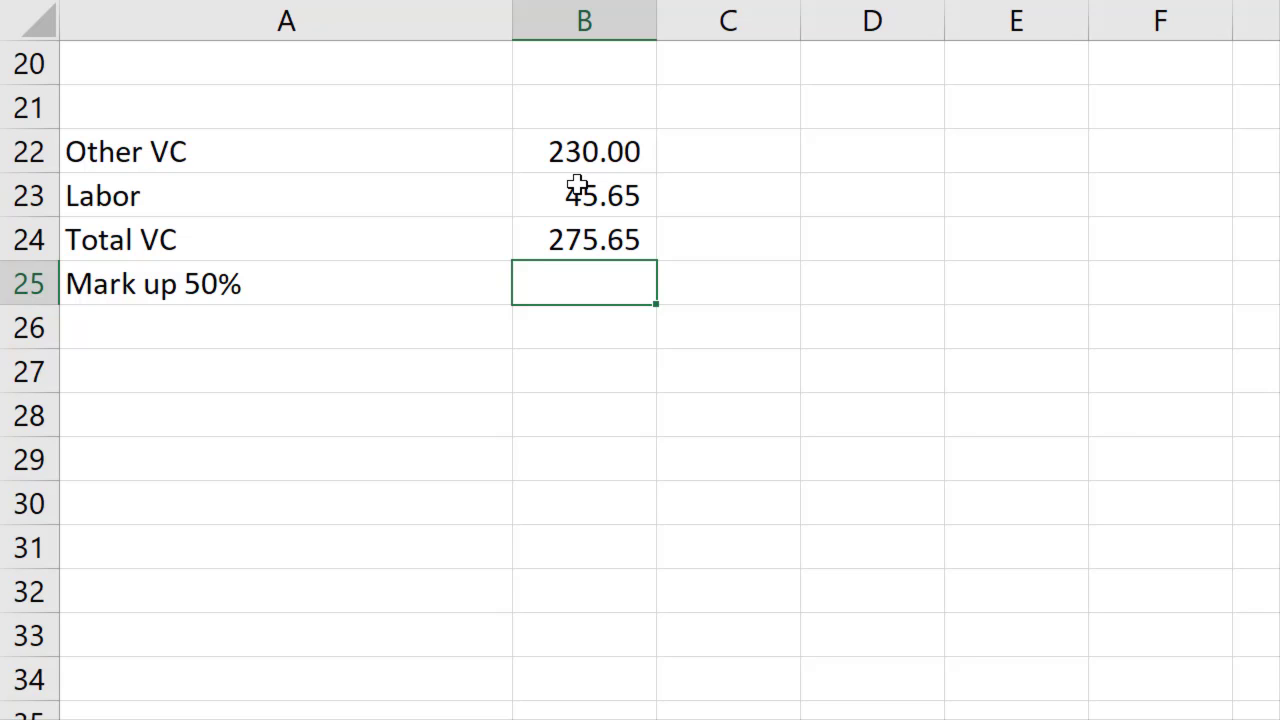
{"action": "type", "text": "="}
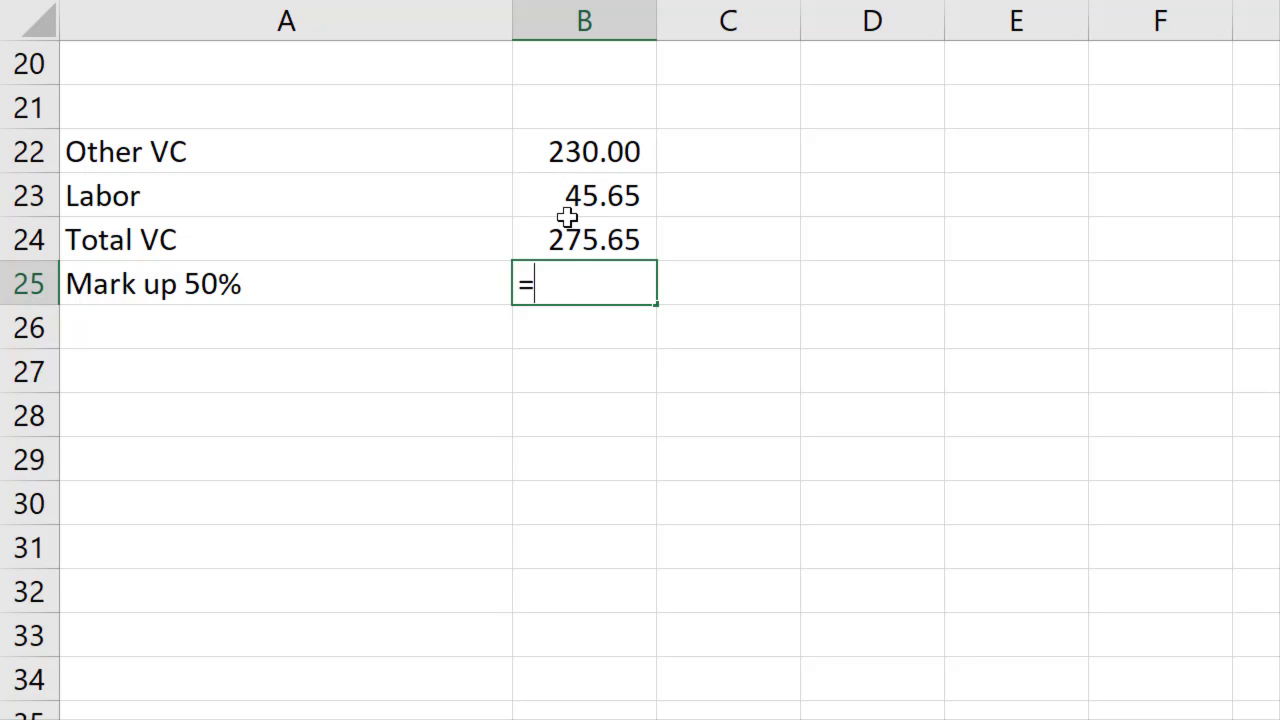
{"action": "left_click", "coordinate": [570, 228]}
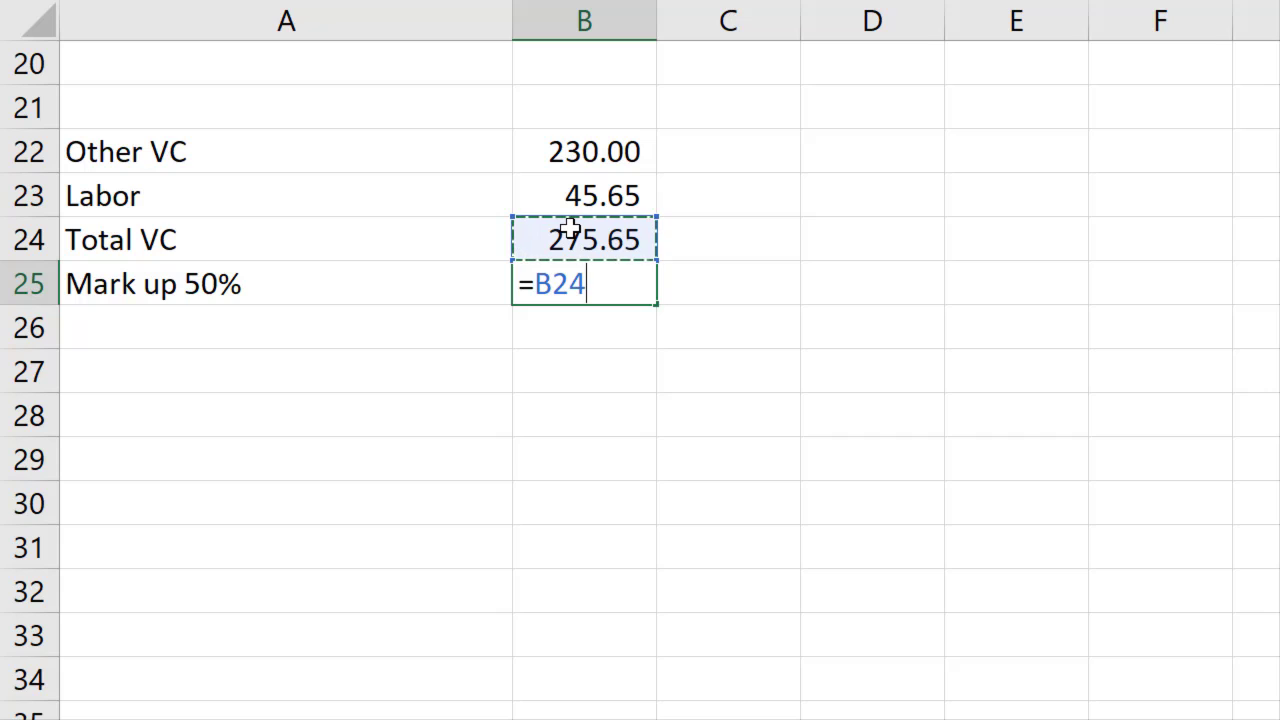
{"action": "type", "text": "*1.5"}
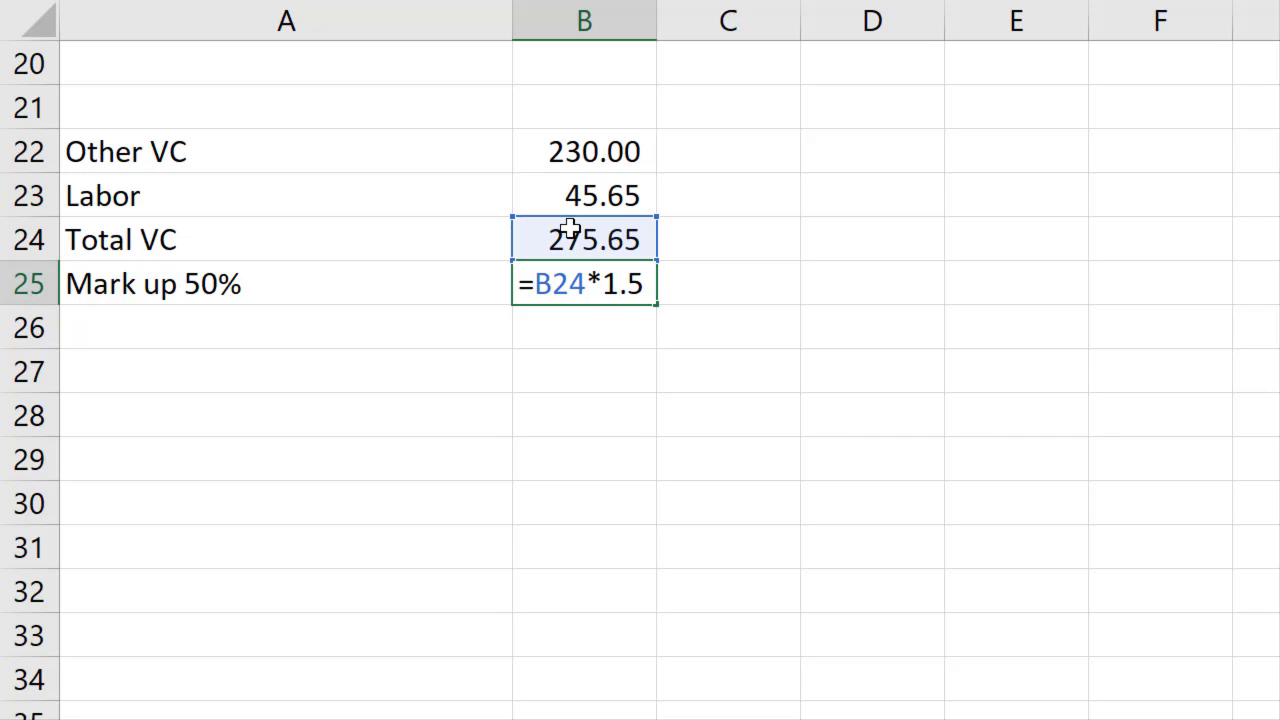
{"action": "key", "text": "Return"}
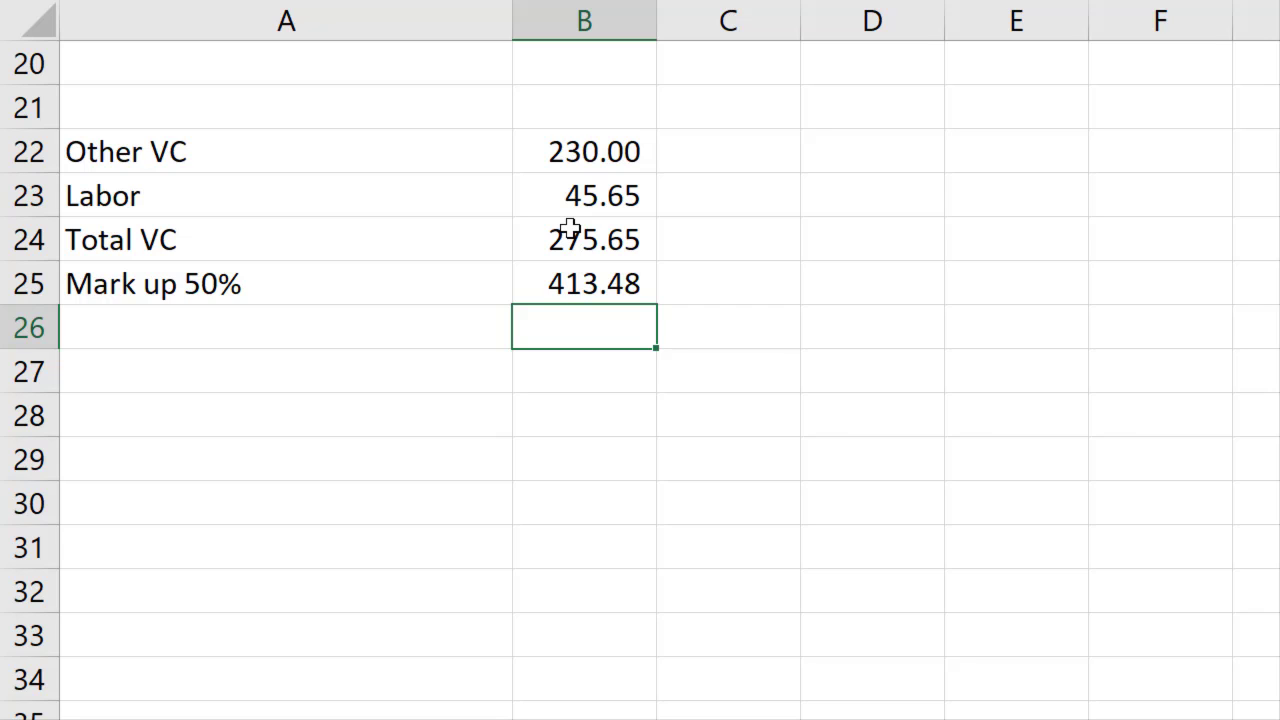
Step: Bold the 'Mark up 50%' label and its 413.48 price in A25:B25
{"action": "left_click", "coordinate": [376, 280]}
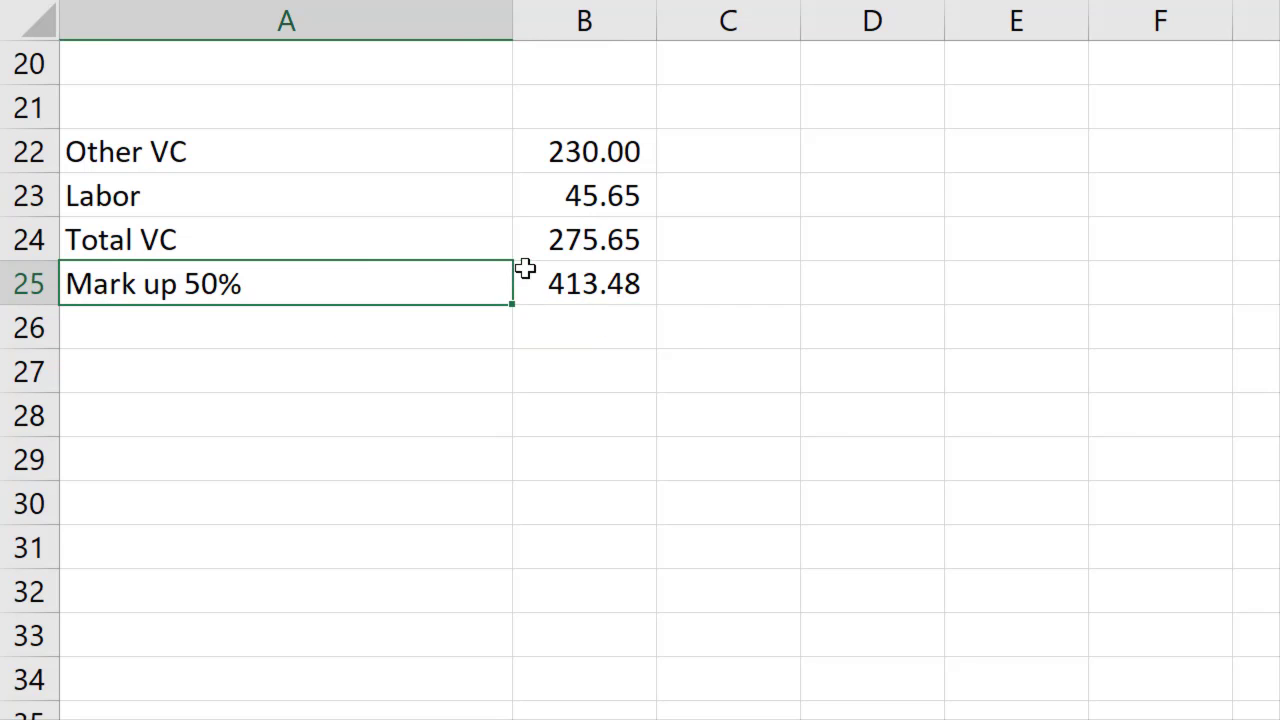
{"action": "left_click_drag", "start_coordinate": [525, 268], "coordinate": [548, 279]}
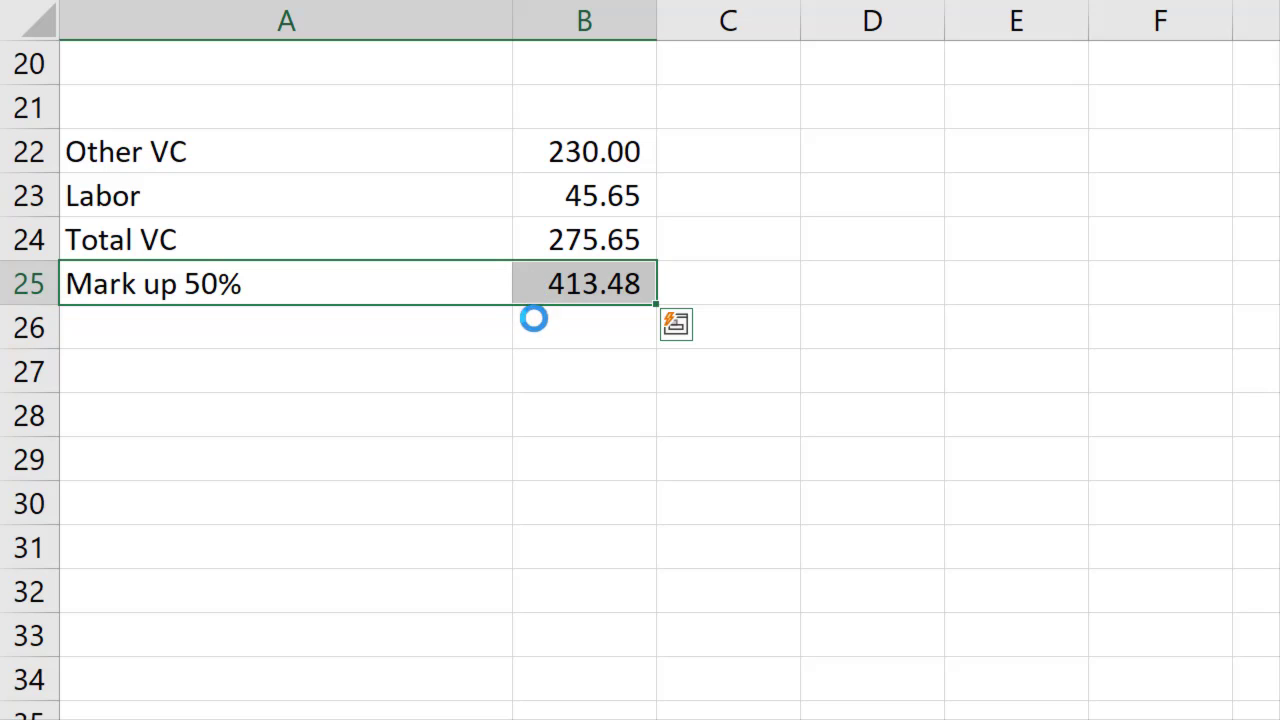
{"action": "key", "text": "ctrl+b"}
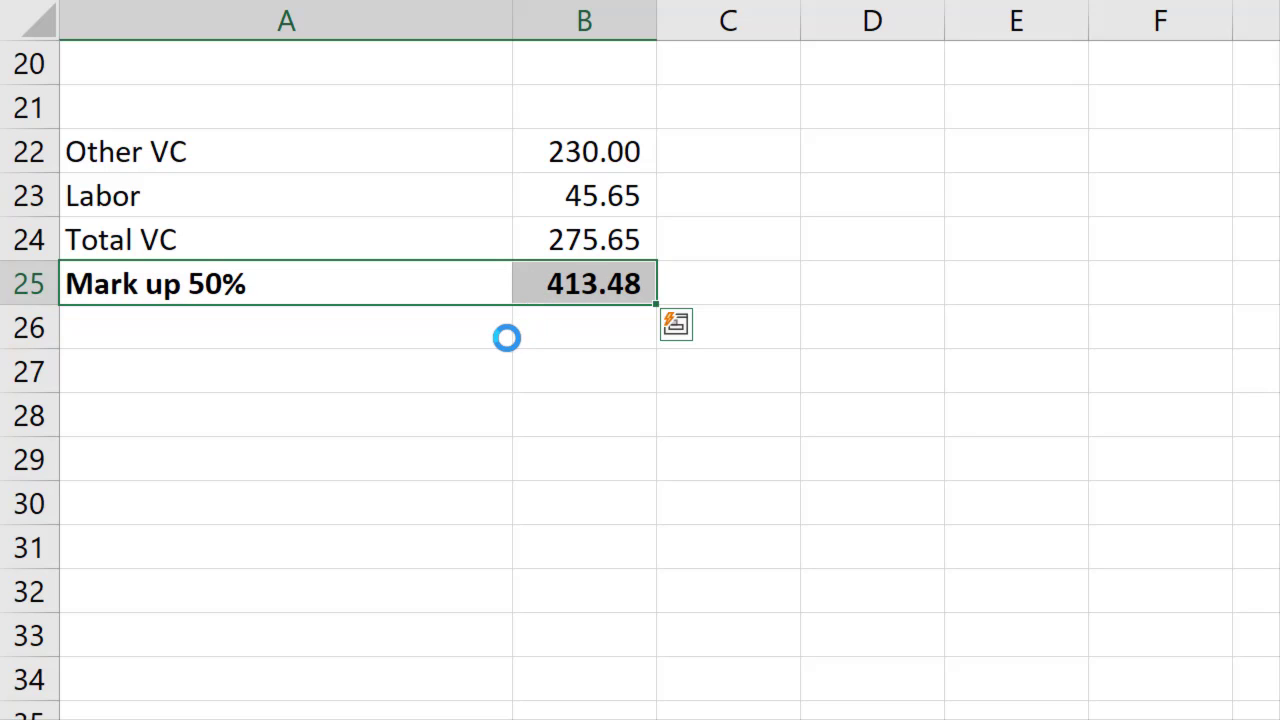